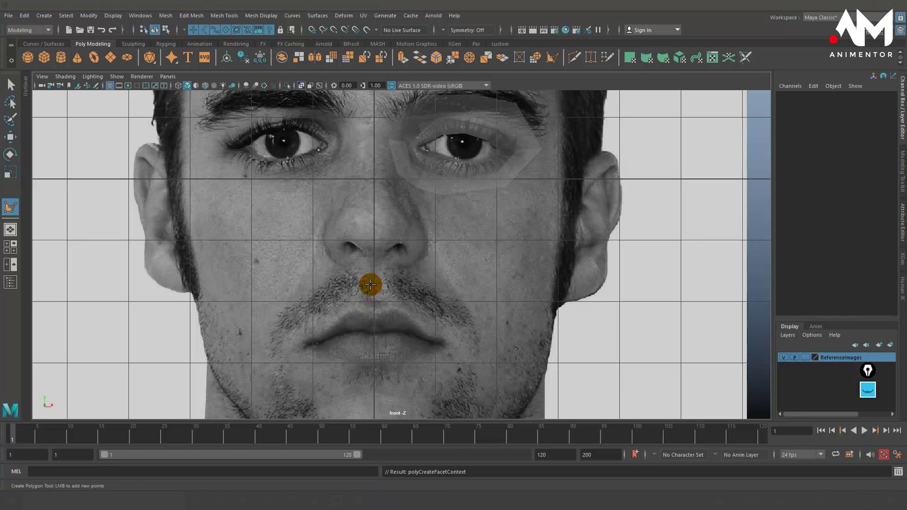
# - Mark the planned vertex positions around the half of the lips on the eye mesh's side with the annotation pen
pyautogui.click(375, 229)
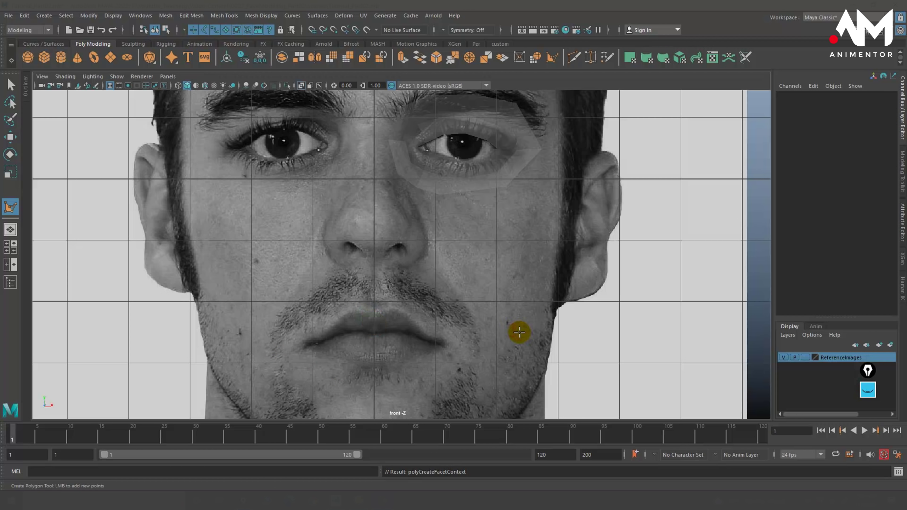
pyautogui.click(869, 371)
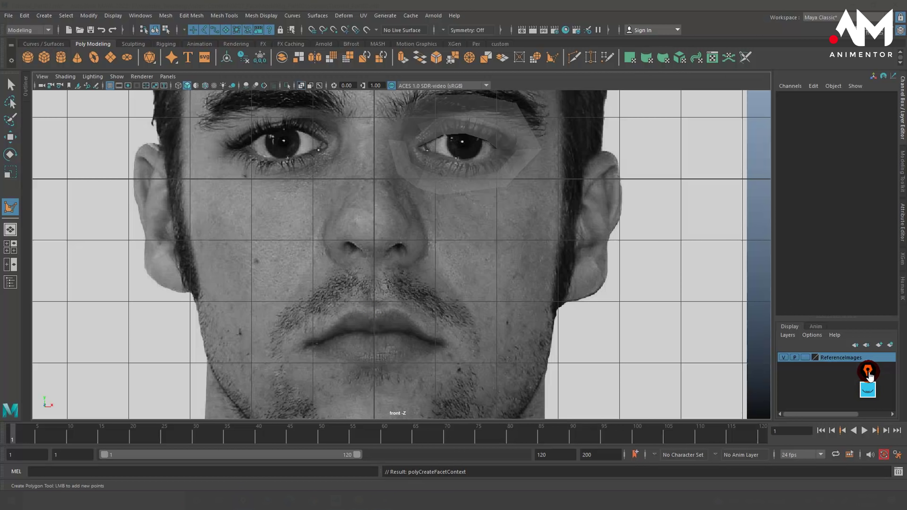
pyautogui.click(868, 390)
pyautogui.moveTo(868, 373); pyautogui.dragTo(872, 225)
pyautogui.click(872, 272)
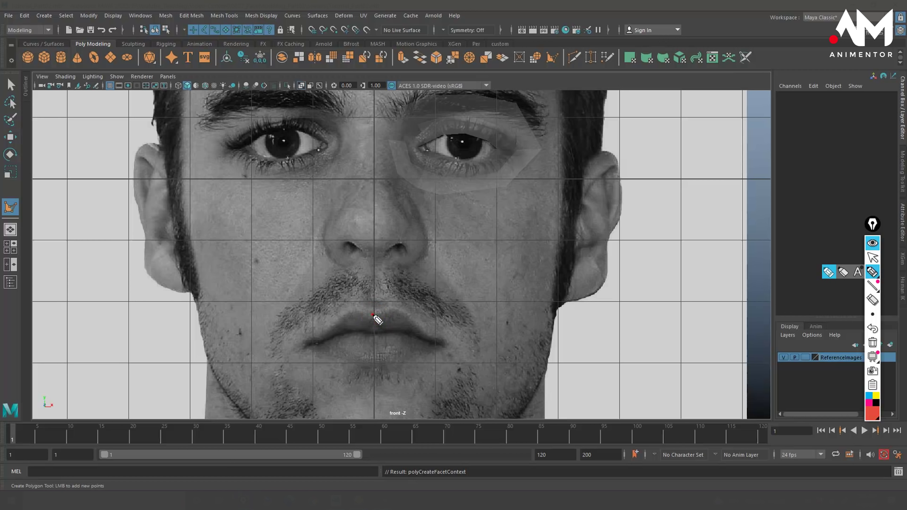
pyautogui.click(374, 314)
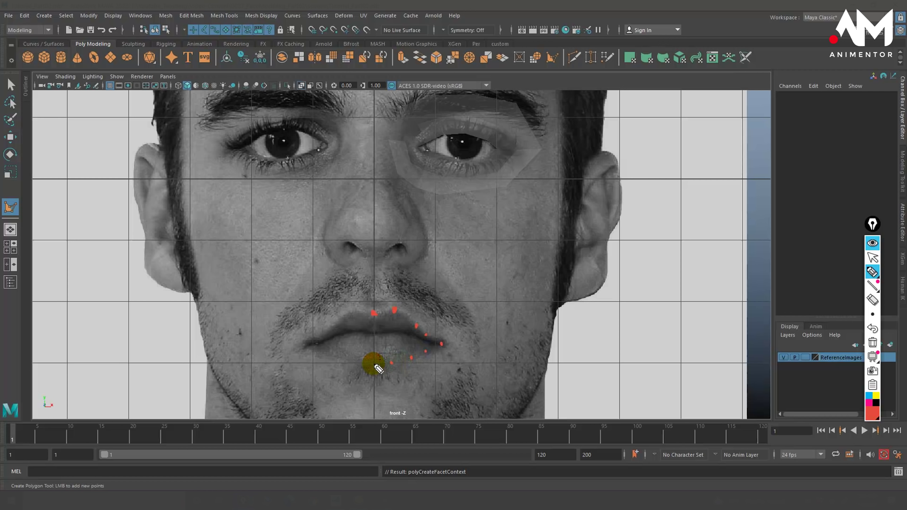
pyautogui.click(376, 317)
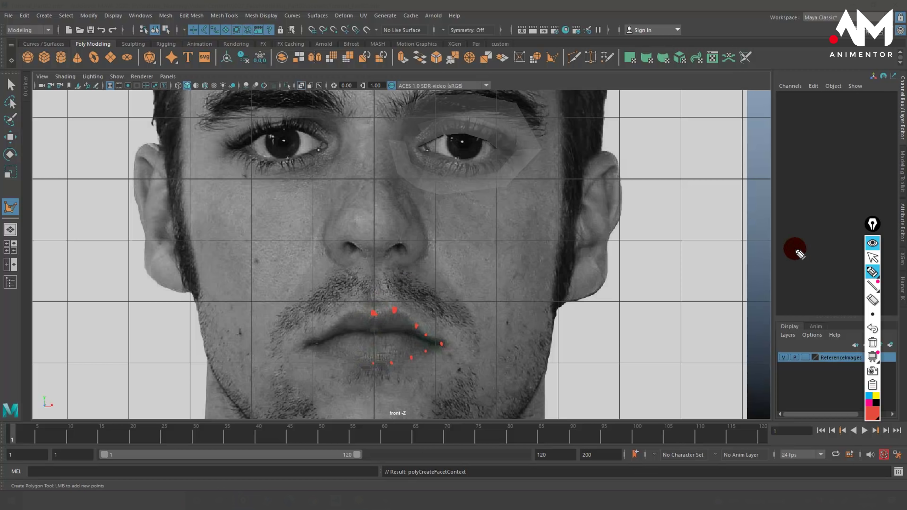
pyautogui.click(873, 258)
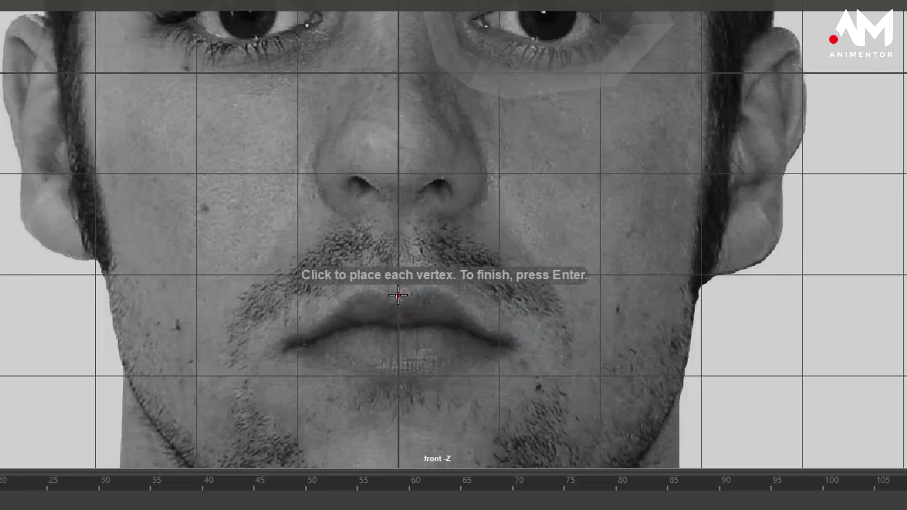
# - Start a Create Polygon outline at the upper lip's centre line, placing points along the upper lip edge to the mouth corner
pyautogui.click(398, 296)
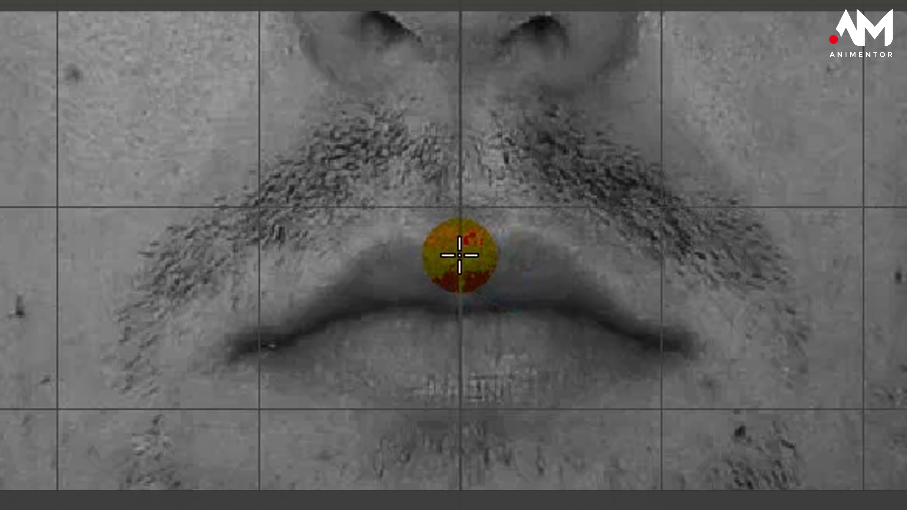
pyautogui.click(460, 251)
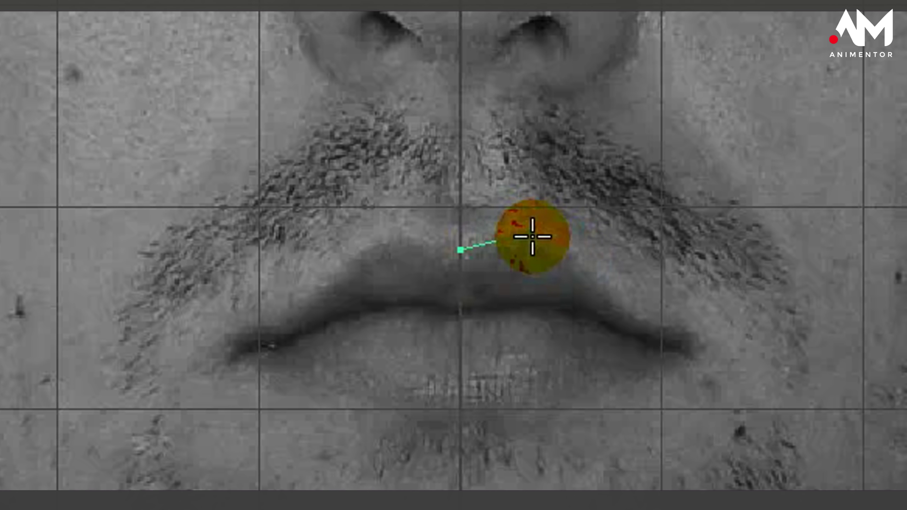
pyautogui.click(531, 233)
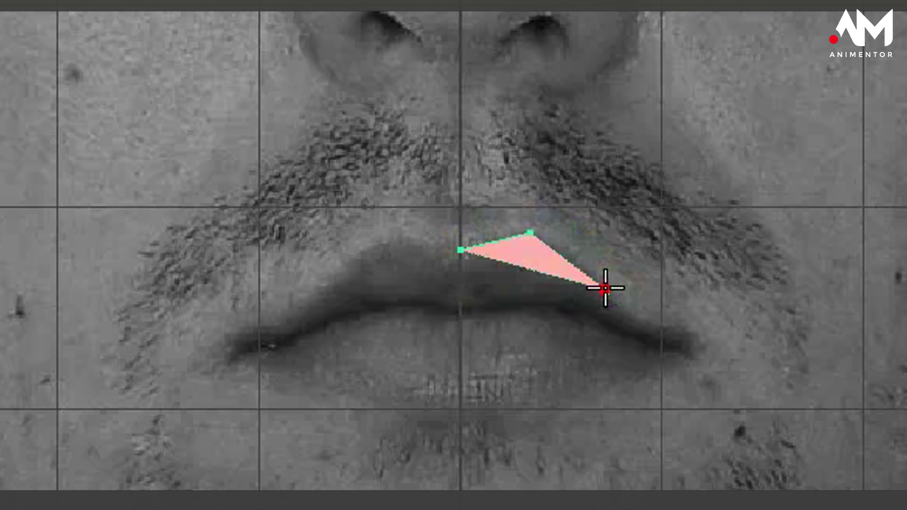
pyautogui.click(605, 289)
pyautogui.click(648, 324)
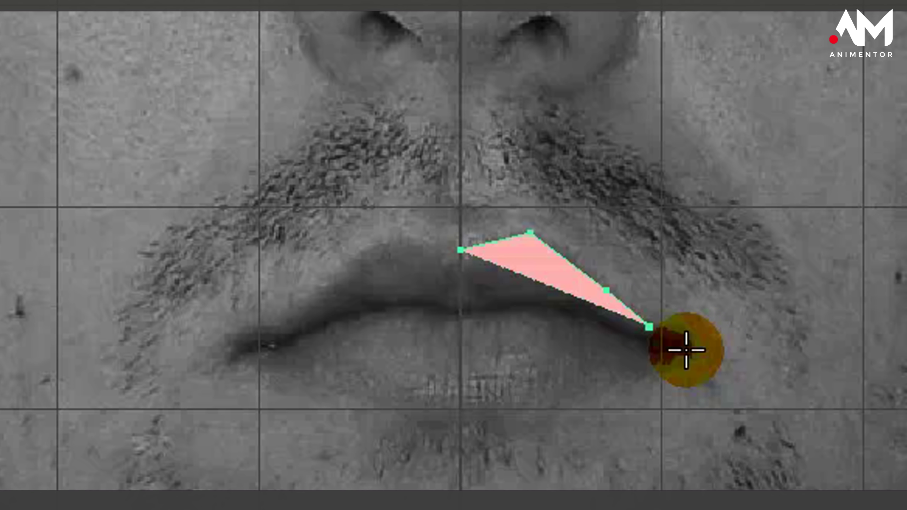
pyautogui.click(685, 349)
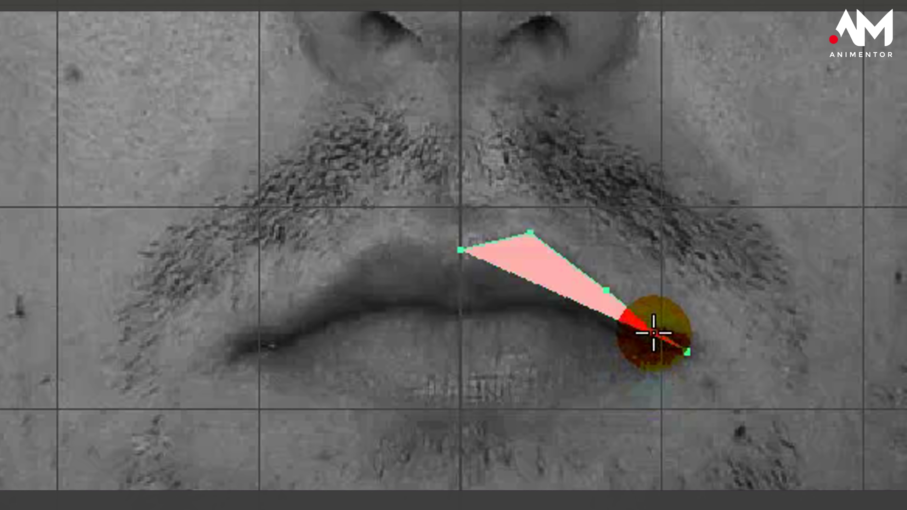
pyautogui.click(650, 326)
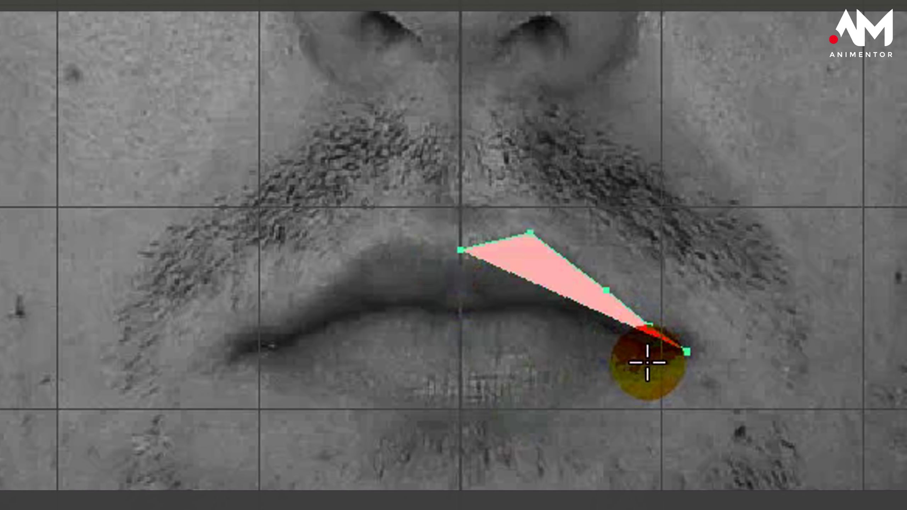
# - Continue the outline from the mouth corner along the lower lip edge to the centre line and finish the half-lip polygon
pyautogui.click(653, 364)
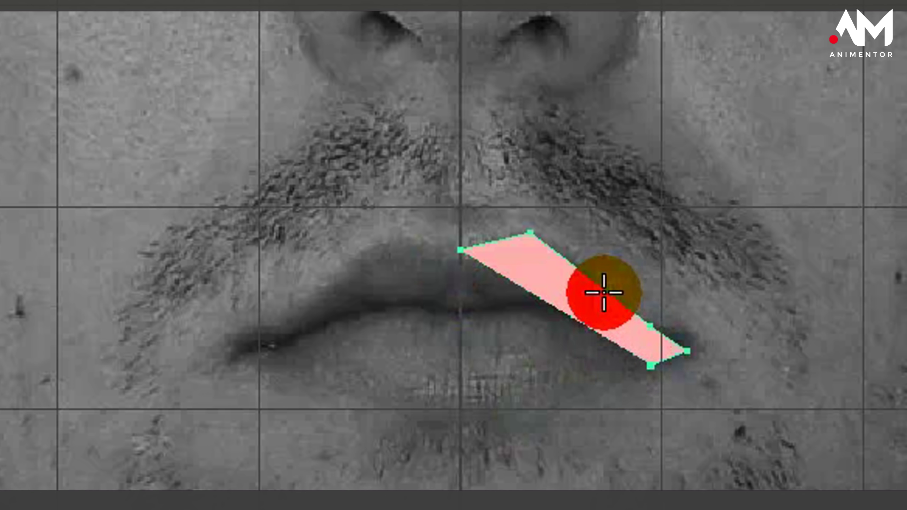
pyautogui.click(603, 388)
pyautogui.click(609, 386)
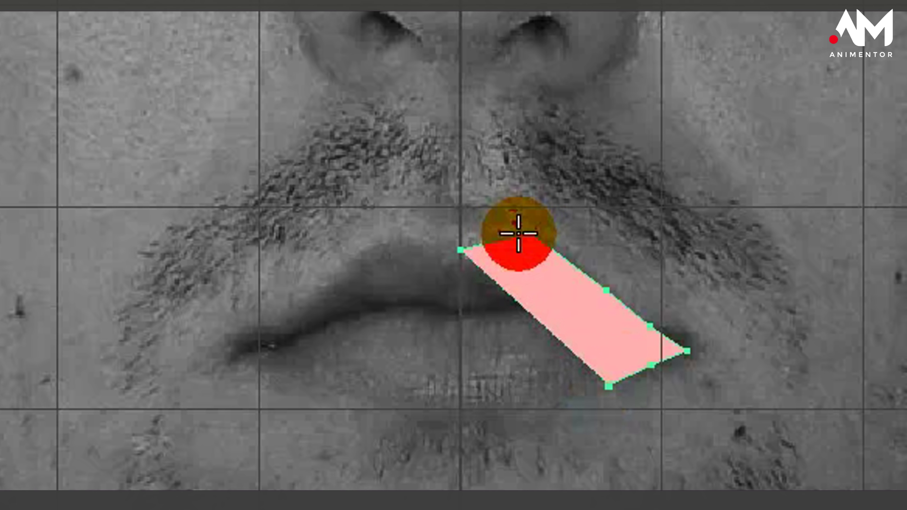
pyautogui.click(523, 396)
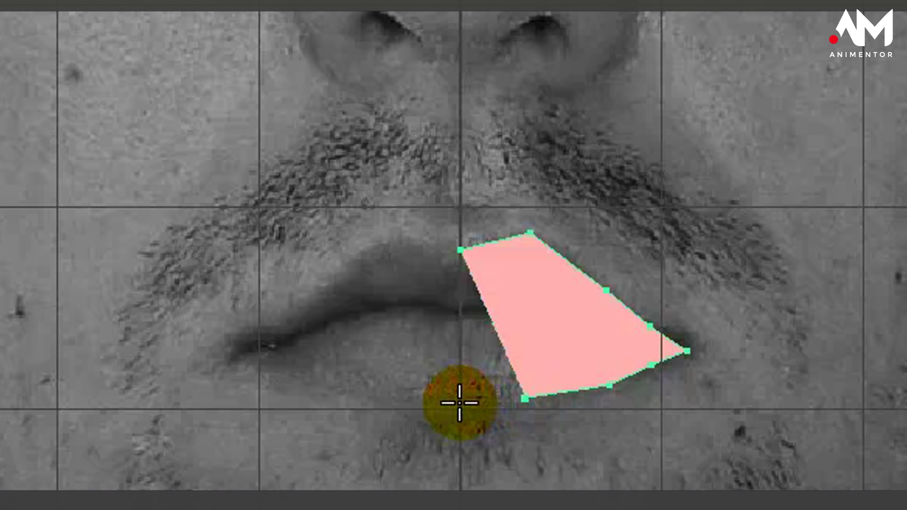
pyautogui.click(460, 406)
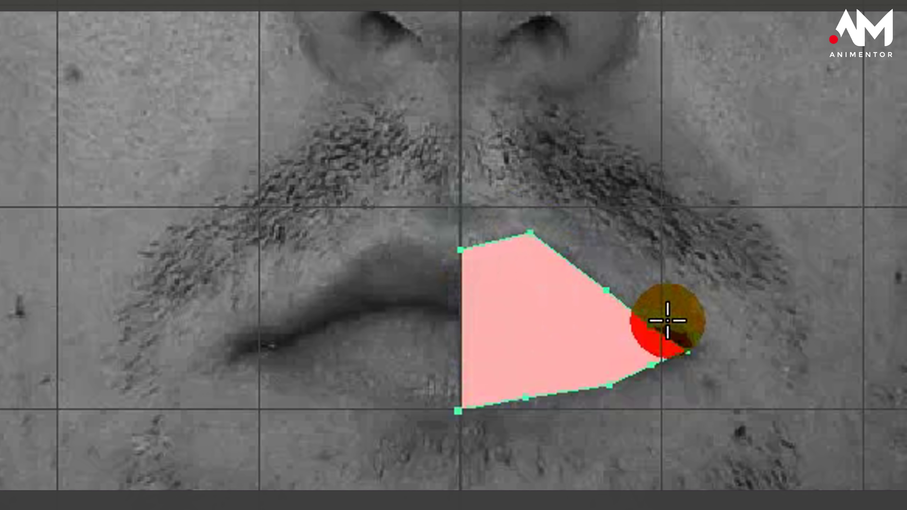
pyautogui.click(668, 322)
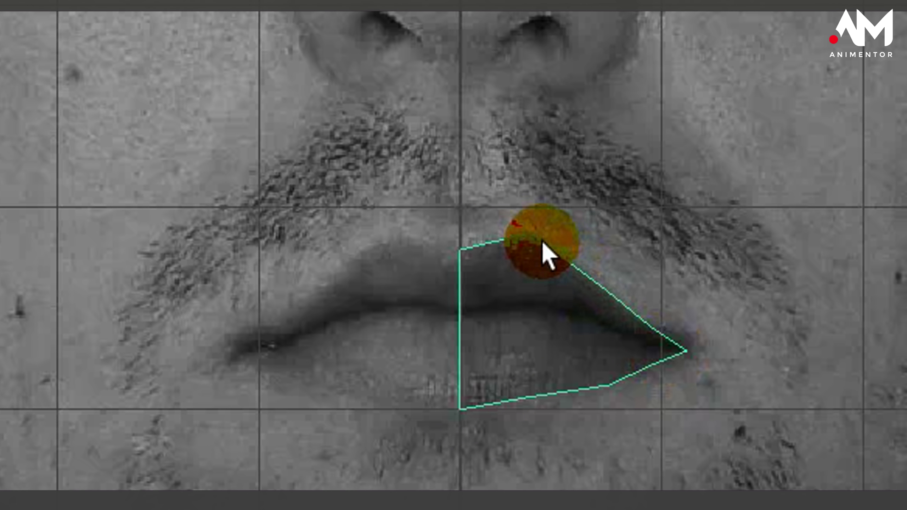
# - Adjust the half-lip polygon's upper vertices, including the centre-line and lip-peak points, to follow the upper lip edge in the reference
pyautogui.moveTo(533, 239); pyautogui.dragTo(417, 25, button='right')
pyautogui.moveTo(507, 201); pyautogui.dragTo(556, 236)
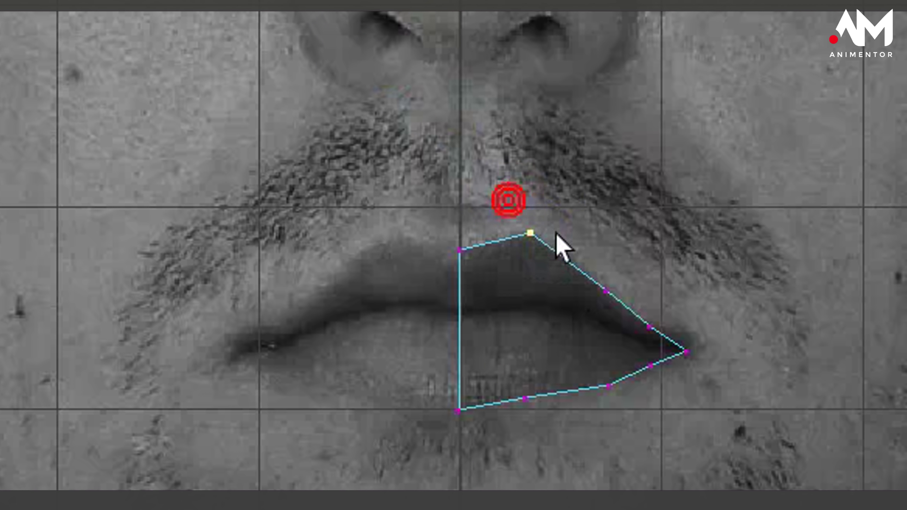
pyautogui.press('w')
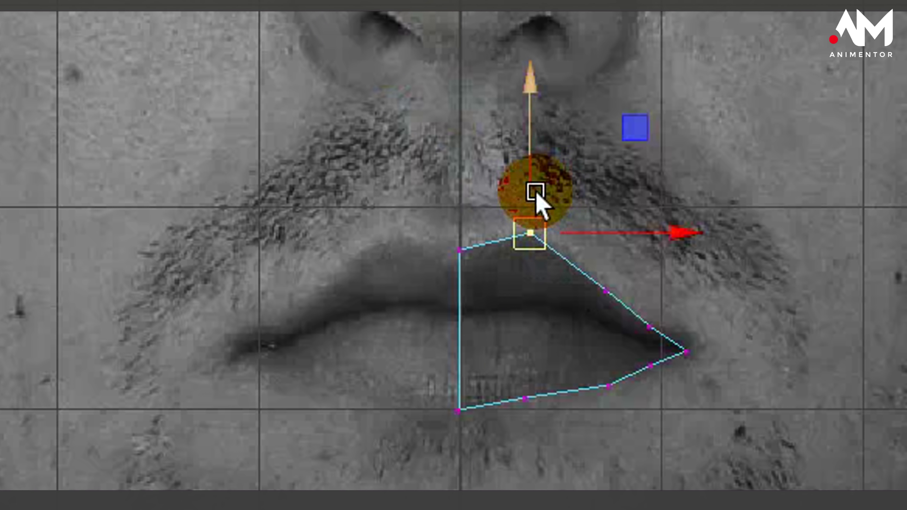
pyautogui.moveTo(531, 90)
pyautogui.mouseDown()
pyautogui.moveTo(537, 103)
pyautogui.moveTo(537, 87)
pyautogui.mouseUp()
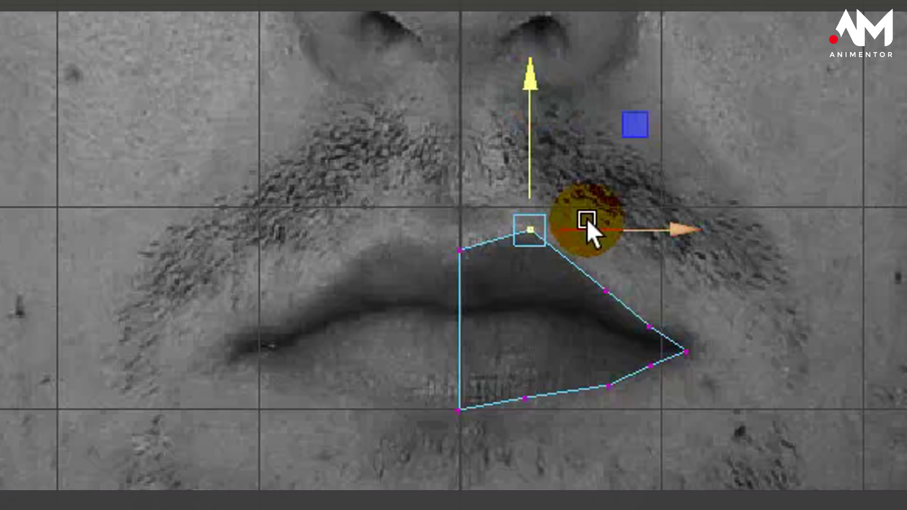
pyautogui.moveTo(633, 277); pyautogui.dragTo(607, 285)
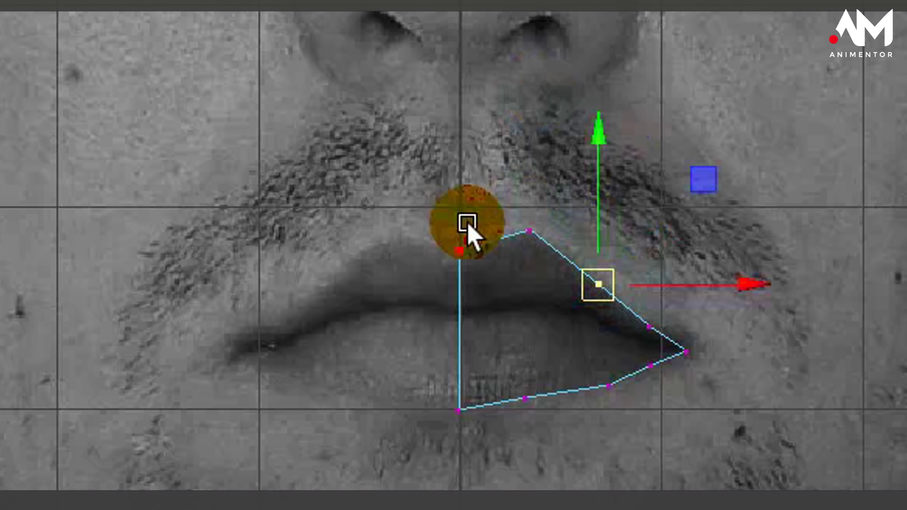
pyautogui.moveTo(441, 211); pyautogui.dragTo(480, 318)
pyautogui.moveTo(456, 107); pyautogui.dragTo(528, 71)
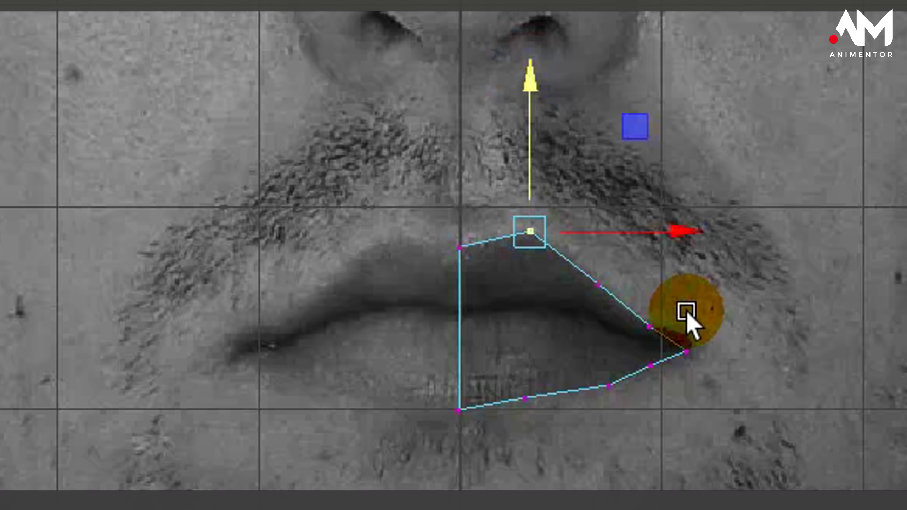
# - Check the mouth-corner vertex and move the lower-lip vertex nearest the centre line slightly down to the lip edge
pyautogui.moveTo(674, 339); pyautogui.dragTo(698, 347)
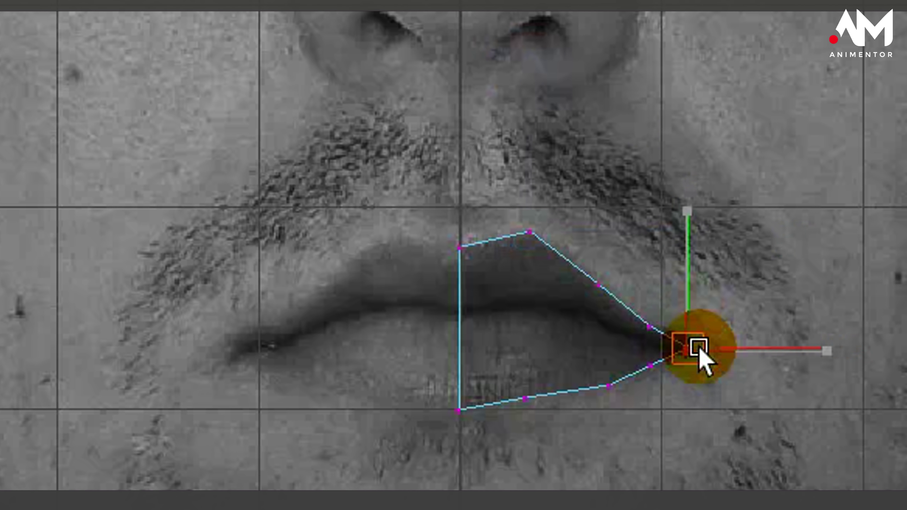
pyautogui.moveTo(544, 439); pyautogui.dragTo(503, 373)
pyautogui.moveTo(533, 401); pyautogui.dragTo(532, 407)
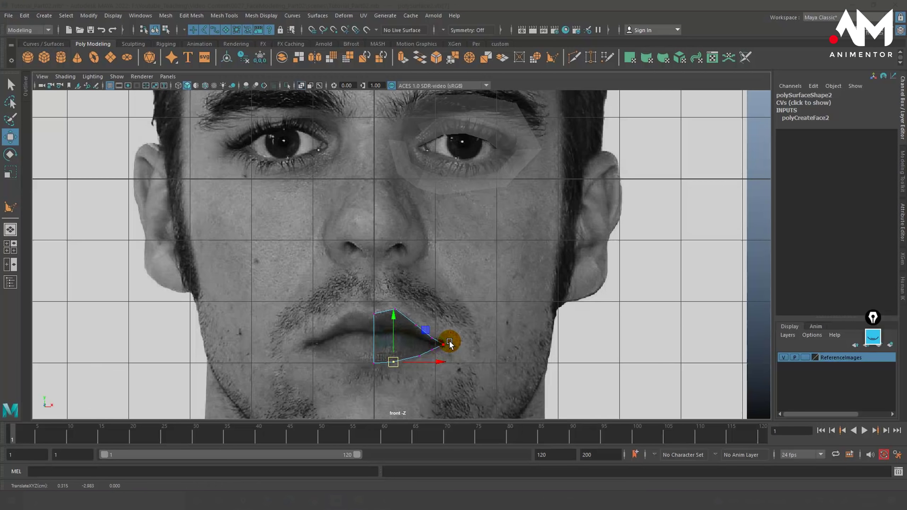
# - Return to object selection and centre the pivot of the half-lip polygon
pyautogui.press('space')
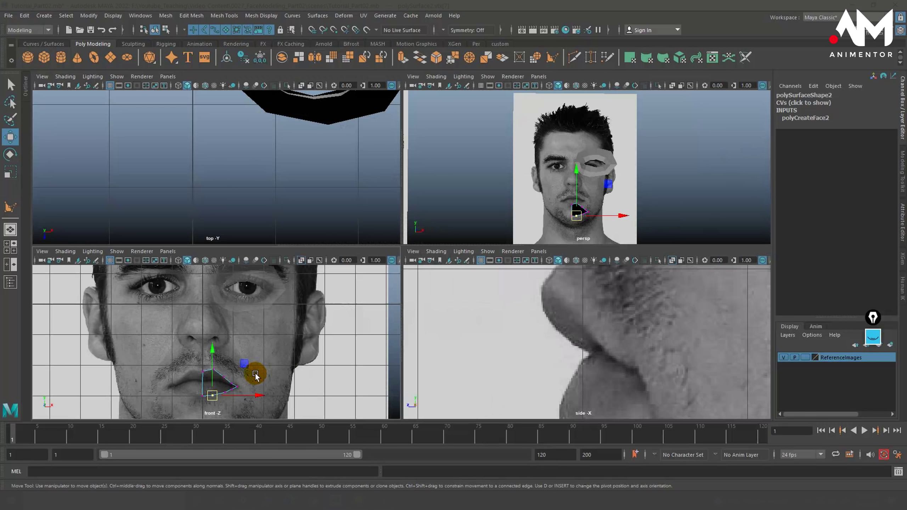
pyautogui.scroll(-5, 586, 353)
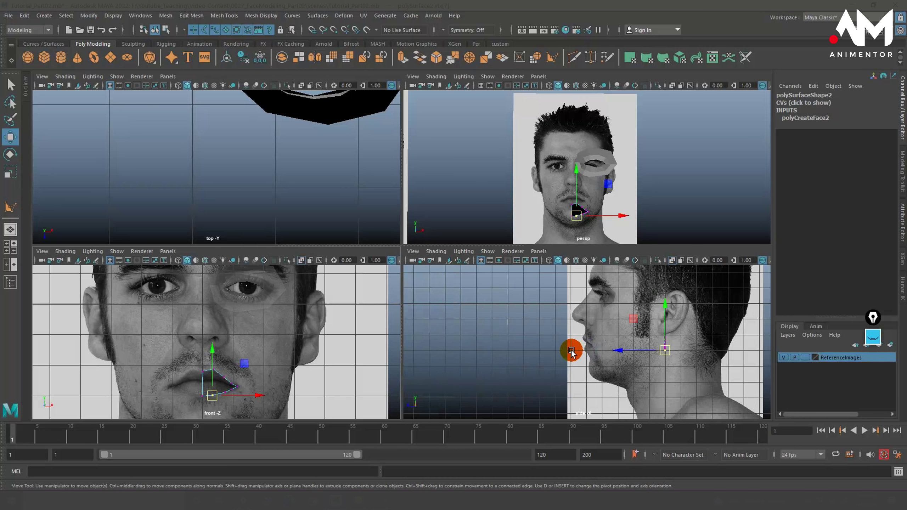
pyautogui.press('F8')
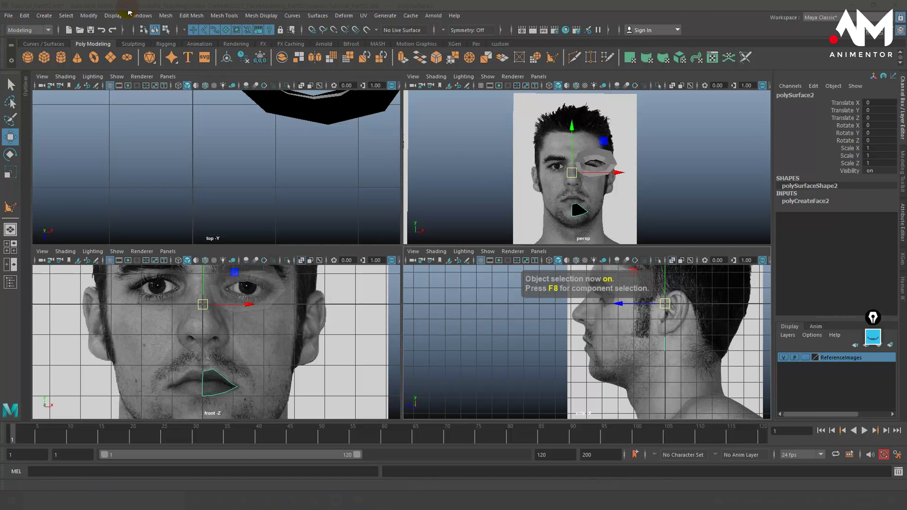
pyautogui.click(87, 16)
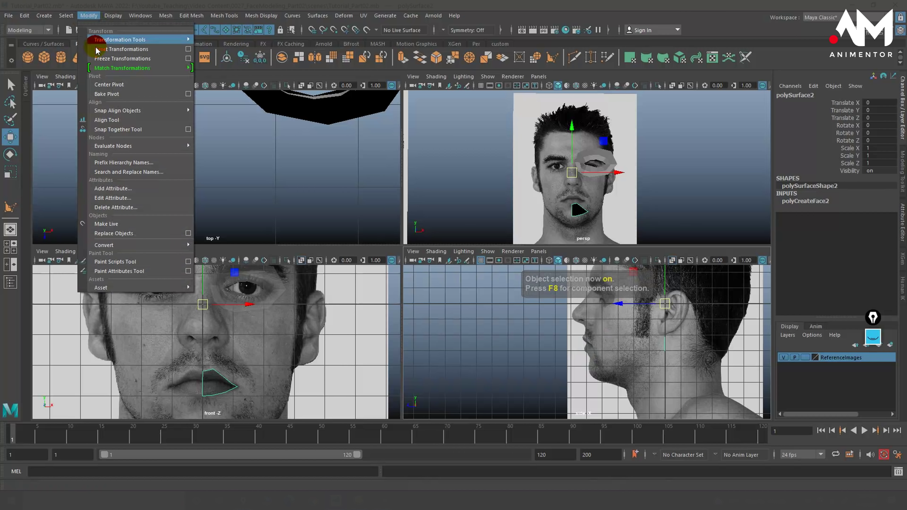
pyautogui.click(108, 85)
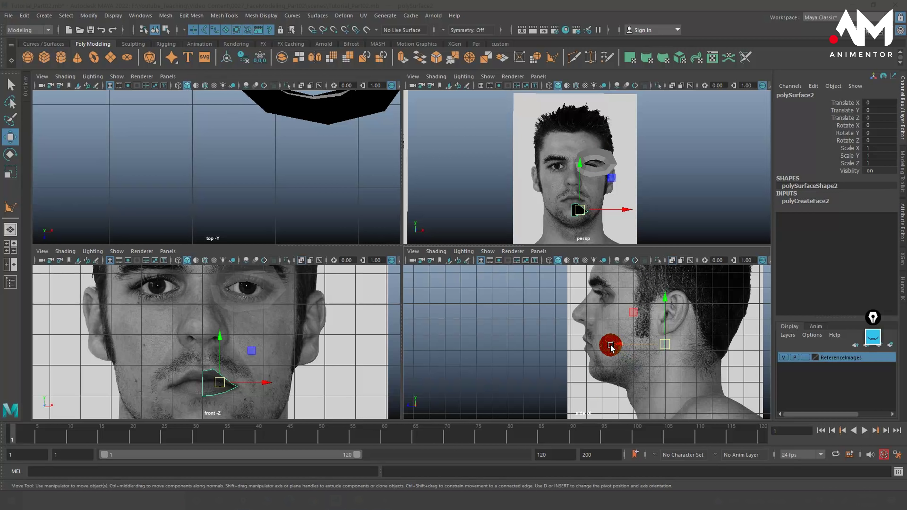
# - Move the half-lip polygon forward in the side view to Translate Z 5.092, placing it at the reference lips
pyautogui.press('space')
pyautogui.scroll(5, 460, 290)
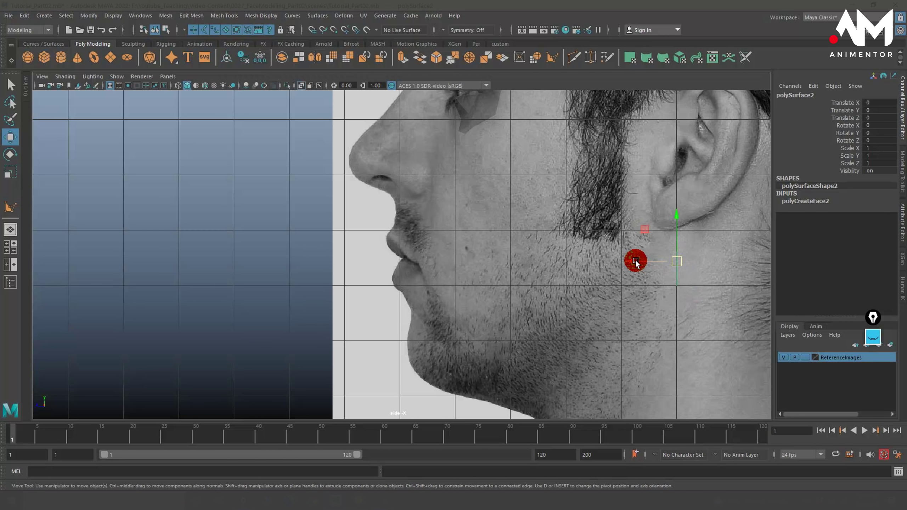
pyautogui.moveTo(635, 262); pyautogui.dragTo(362, 272)
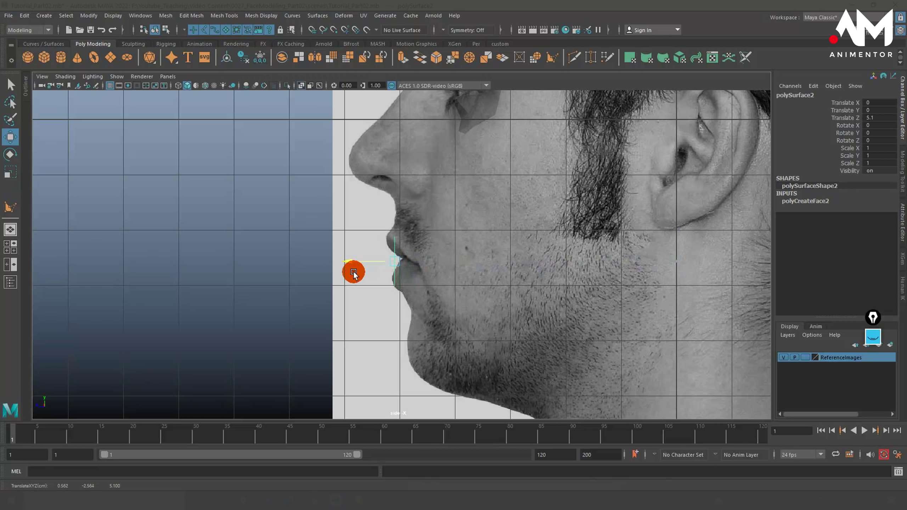
pyautogui.moveTo(355, 272); pyautogui.dragTo(355, 272)
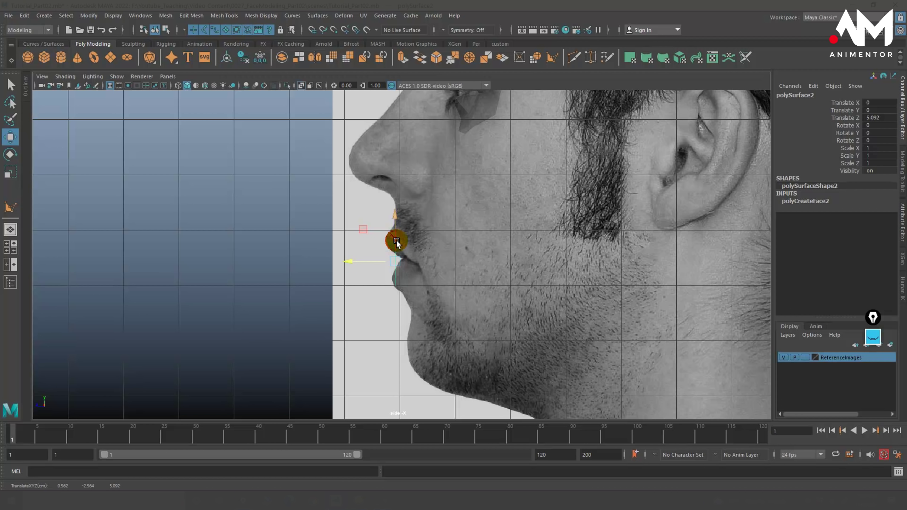
# - Switch the half-lip polygon to vertex editing and move the mouth-corner vertex back to the reference mouth corner in the side view
pyautogui.press('space')
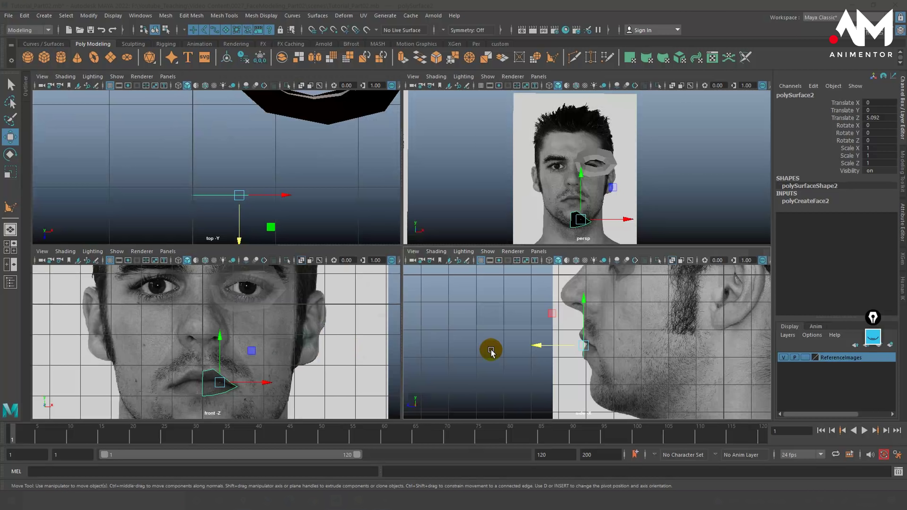
pyautogui.scroll(4, 548, 338)
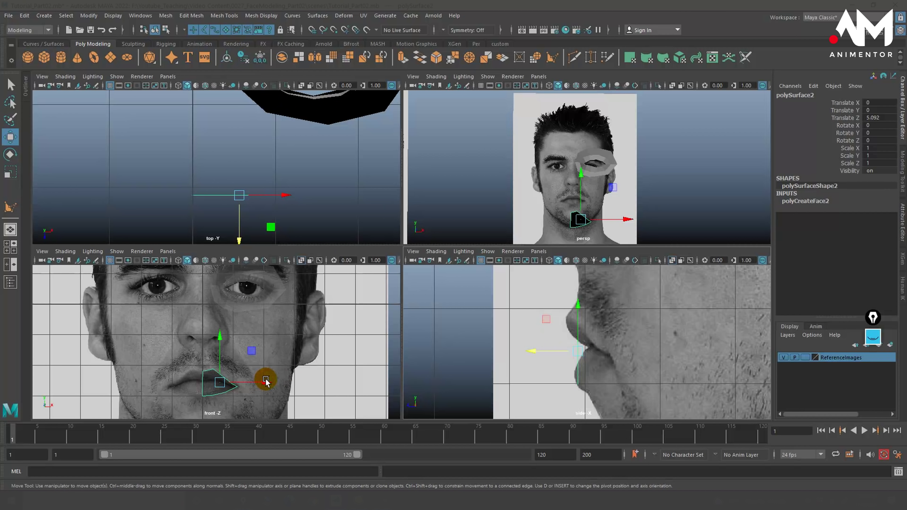
pyautogui.scroll(3, 263, 377)
pyautogui.scroll(4, 282, 303)
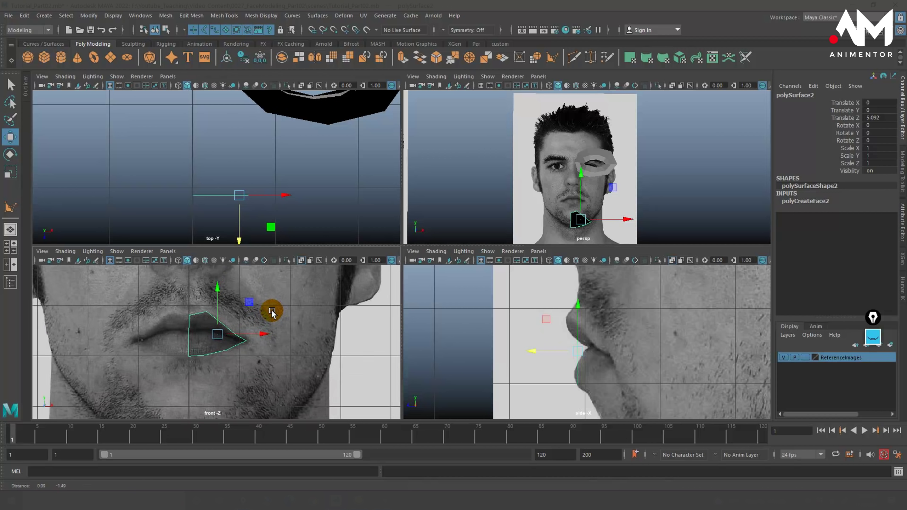
pyautogui.keyDown('alt'); pyautogui.moveTo(293, 297); pyautogui.dragTo(298, 342, button='middle'); pyautogui.keyUp('alt')
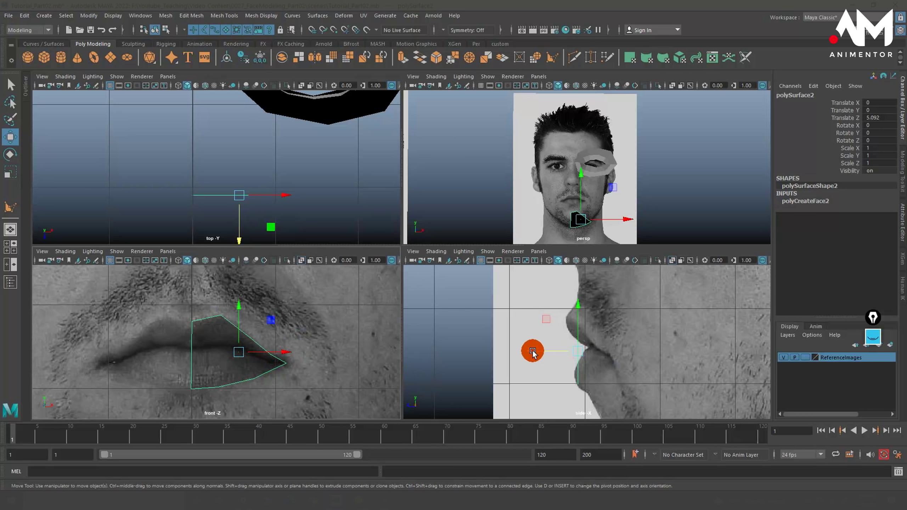
pyautogui.moveTo(533, 352)
pyautogui.mouseDown()
pyautogui.moveTo(601, 348)
pyautogui.moveTo(500, 347)
pyautogui.moveTo(617, 345)
pyautogui.moveTo(533, 346)
pyautogui.mouseUp()
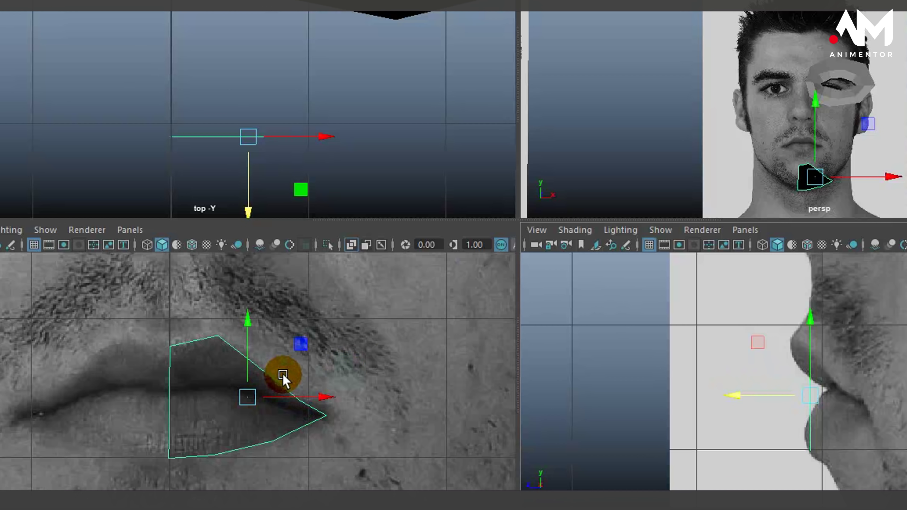
pyautogui.moveTo(275, 376); pyautogui.dragTo(179, 210, button='right')
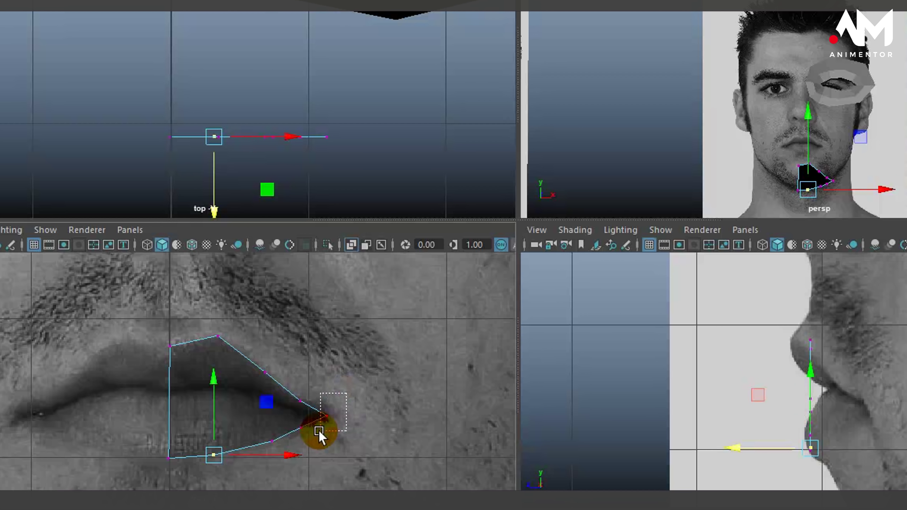
pyautogui.moveTo(318, 430); pyautogui.dragTo(316, 435)
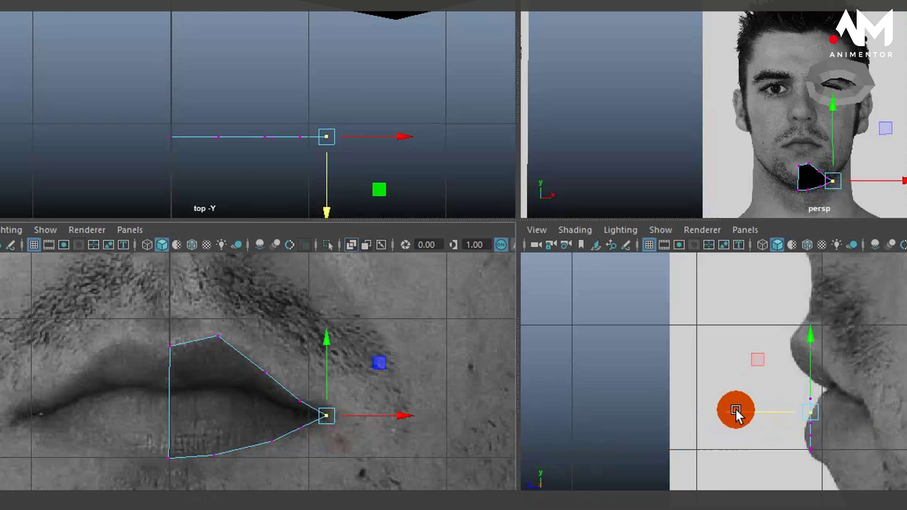
pyautogui.moveTo(741, 412); pyautogui.dragTo(791, 412)
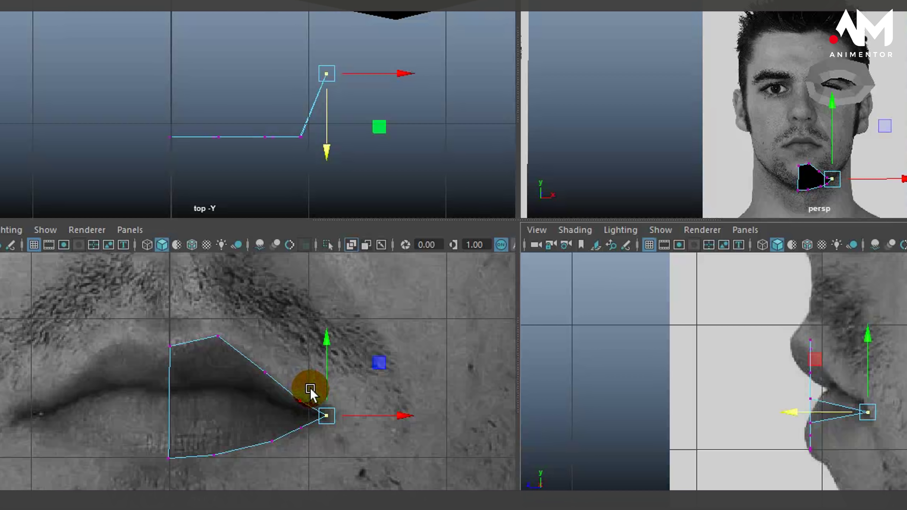
# - Move the upper and lower vertices next to the mouth corner back in the side view, just ahead of the corner vertex
pyautogui.moveTo(310, 389); pyautogui.dragTo(289, 451)
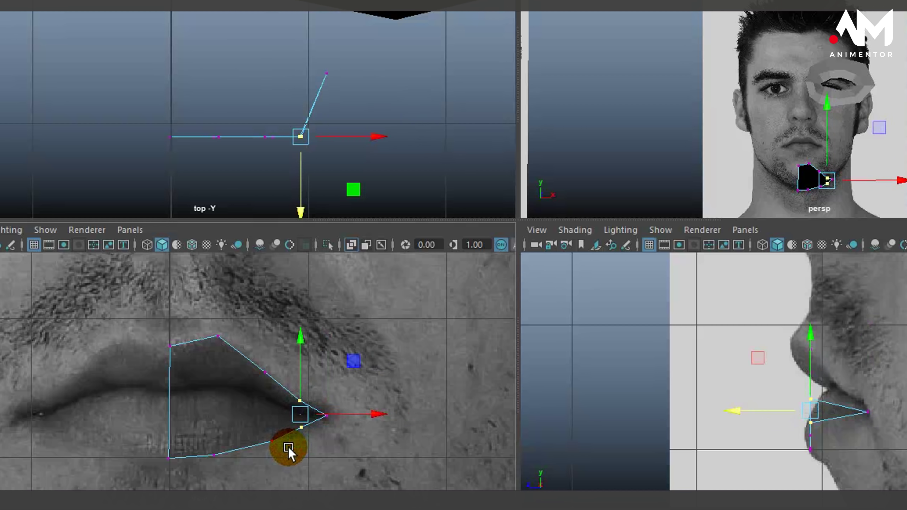
pyautogui.click(720, 412)
pyautogui.moveTo(735, 411); pyautogui.dragTo(762, 407)
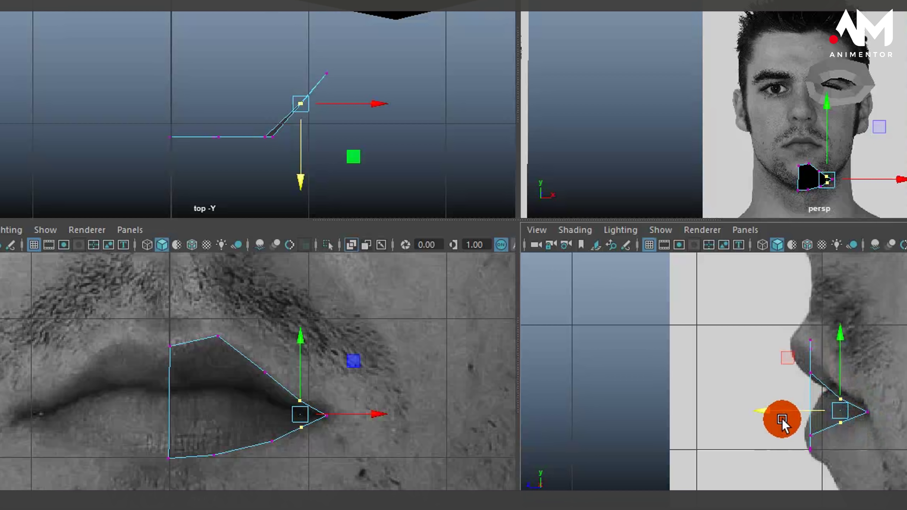
pyautogui.moveTo(763, 410); pyautogui.dragTo(776, 408)
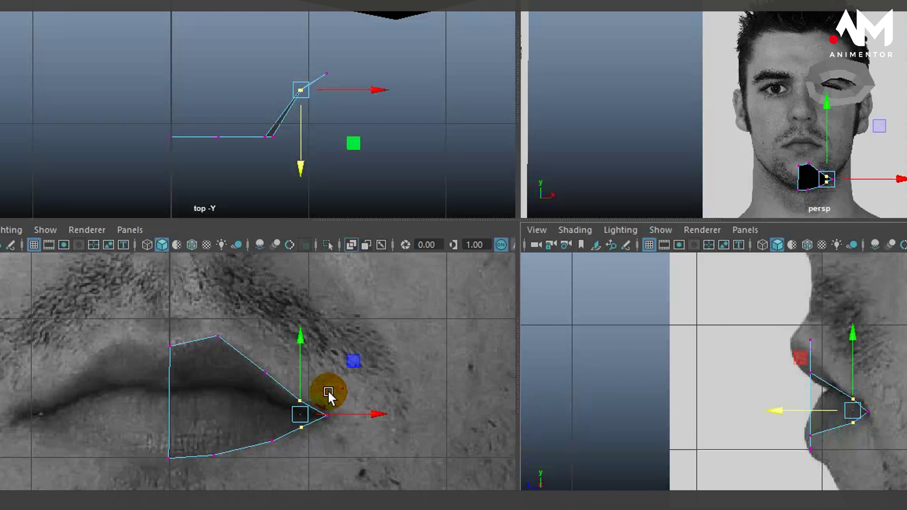
# - Shift the middle lower-lip vertex slightly down and toward the centre line so it sits directly below its upper-lip counterpart
pyautogui.moveTo(280, 354); pyautogui.dragTo(250, 473)
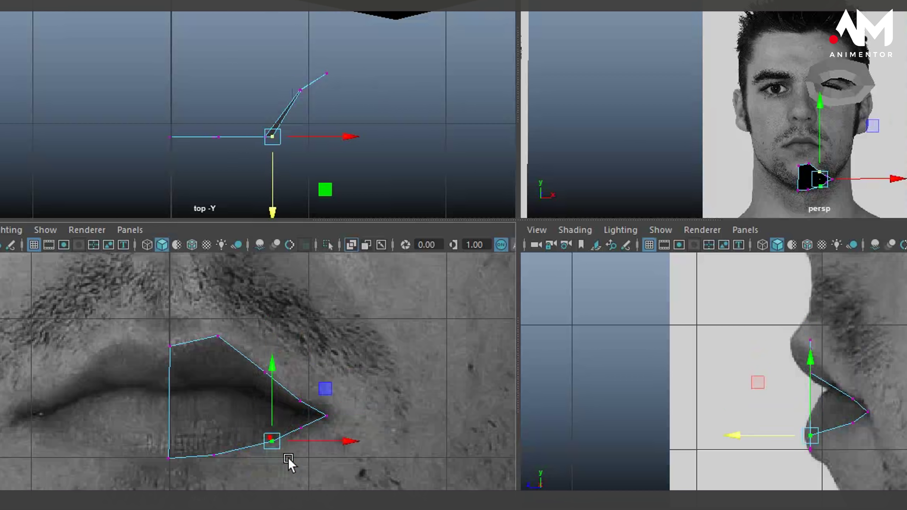
pyautogui.press('d')
pyautogui.click(265, 442)
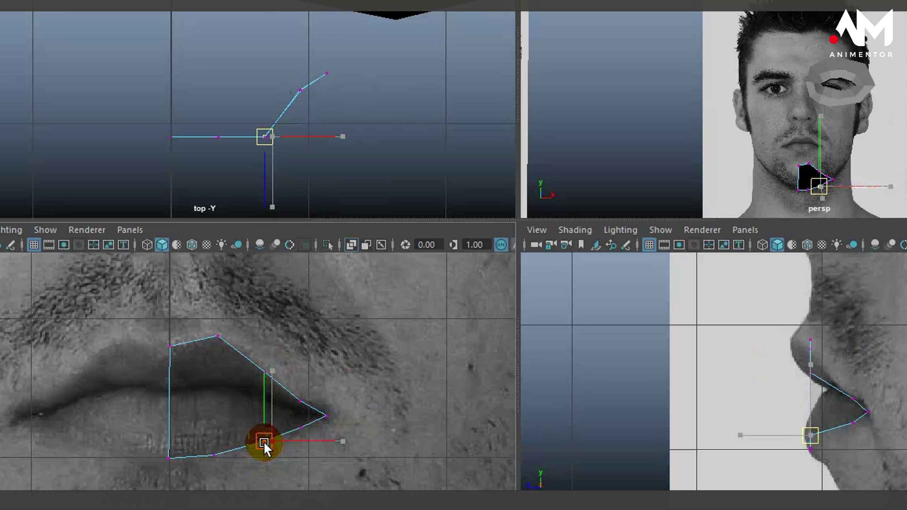
pyautogui.moveTo(264, 443); pyautogui.dragTo(264, 444)
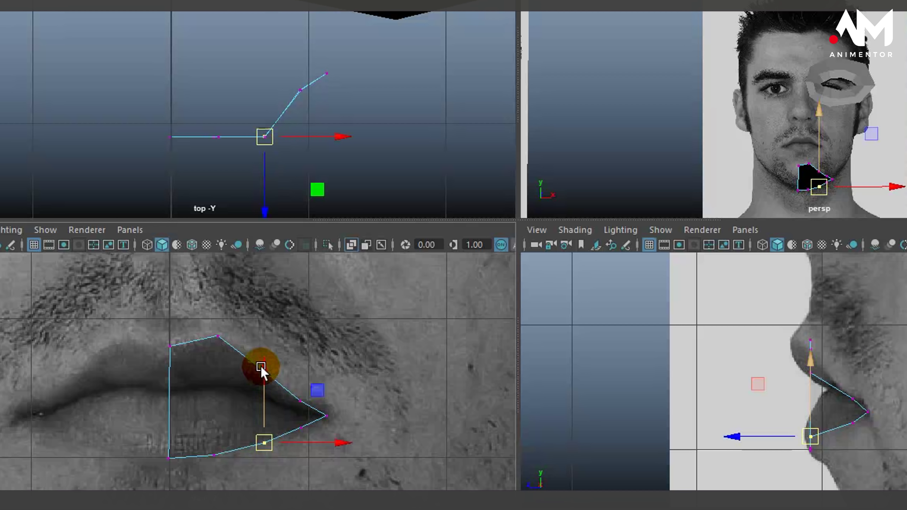
# - Move the middle upper- and lower-lip vertices back in the side view to curve the outline toward the mouth corner, then fine-tune the lower one
pyautogui.moveTo(250, 348); pyautogui.dragTo(288, 479)
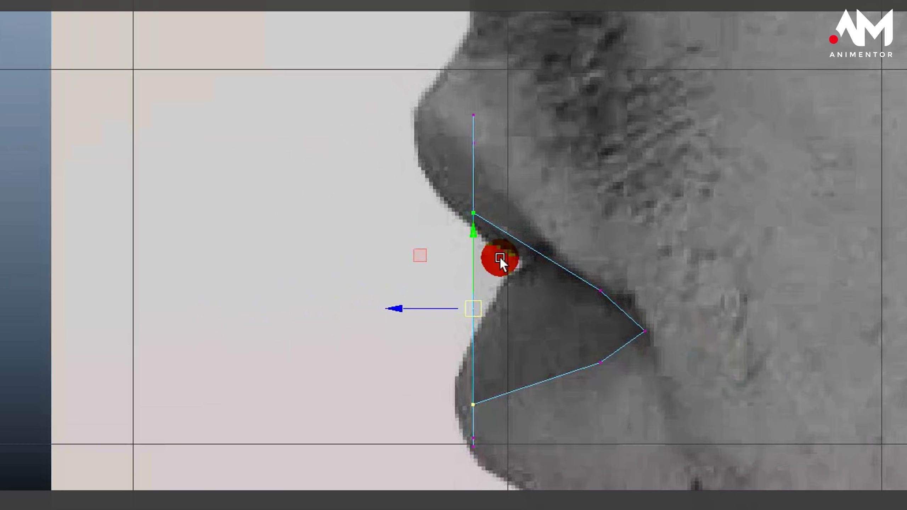
pyautogui.moveTo(390, 310); pyautogui.dragTo(467, 321)
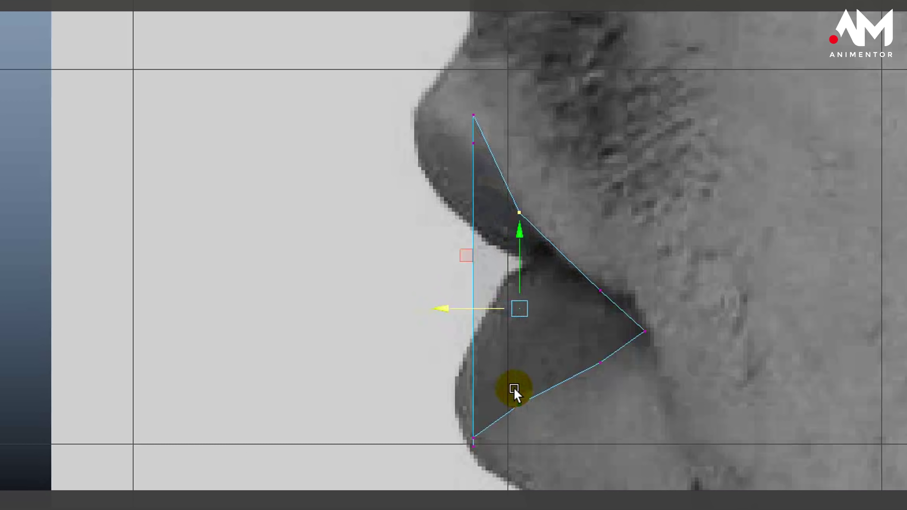
pyautogui.moveTo(501, 385); pyautogui.dragTo(539, 421)
pyautogui.moveTo(455, 405)
pyautogui.mouseDown()
pyautogui.moveTo(403, 381)
pyautogui.moveTo(459, 389)
pyautogui.mouseUp()
# - Move the lip-peak vertex and the one below it forward to the upper lip's profile, then set the lower one back onto the lower lip's edge
pyautogui.scroll(-5, 571, 408)
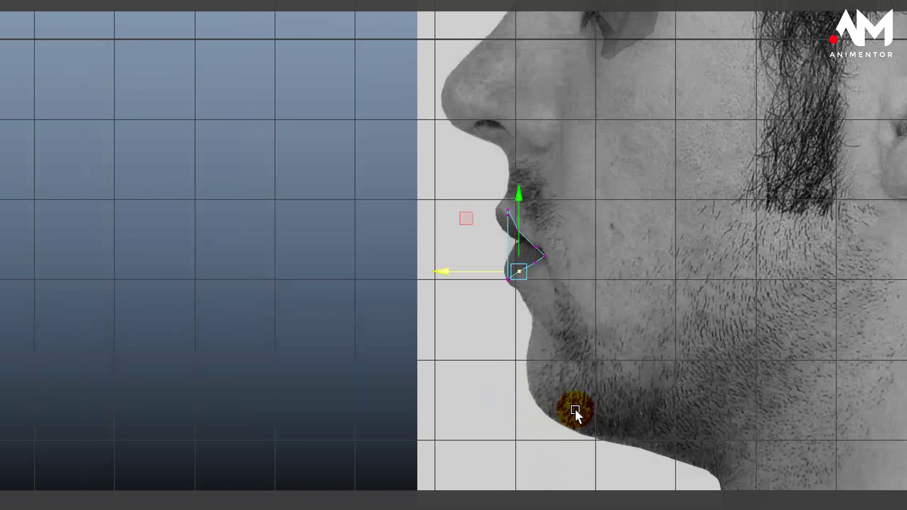
pyautogui.scroll(3, 578, 397)
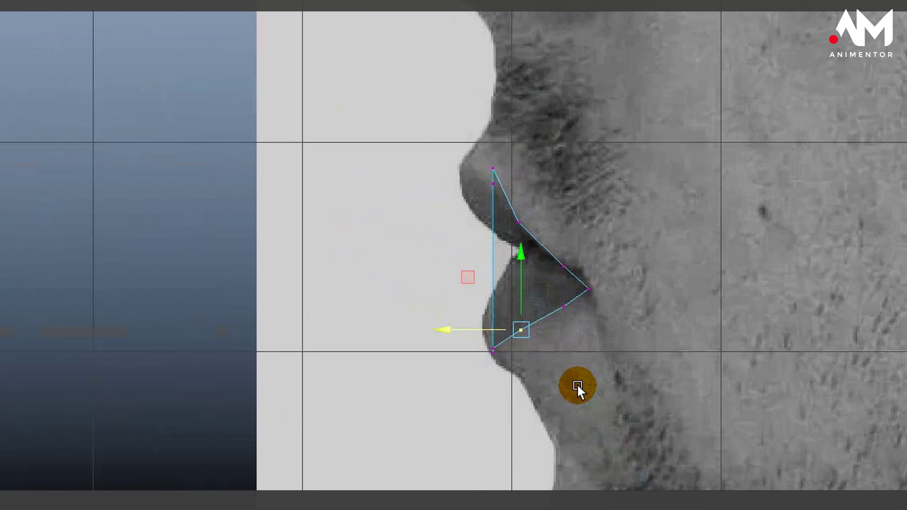
pyautogui.press('space')
pyautogui.press('space')
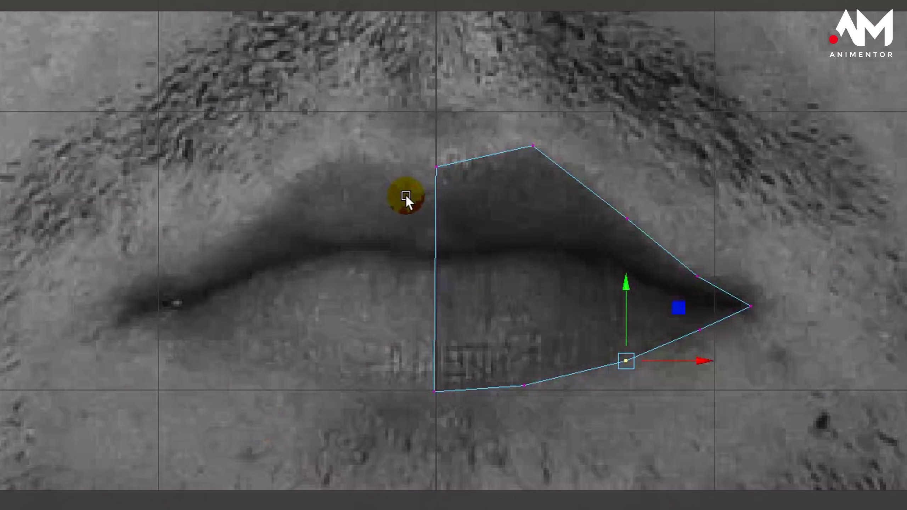
pyautogui.moveTo(473, 121); pyautogui.dragTo(579, 427)
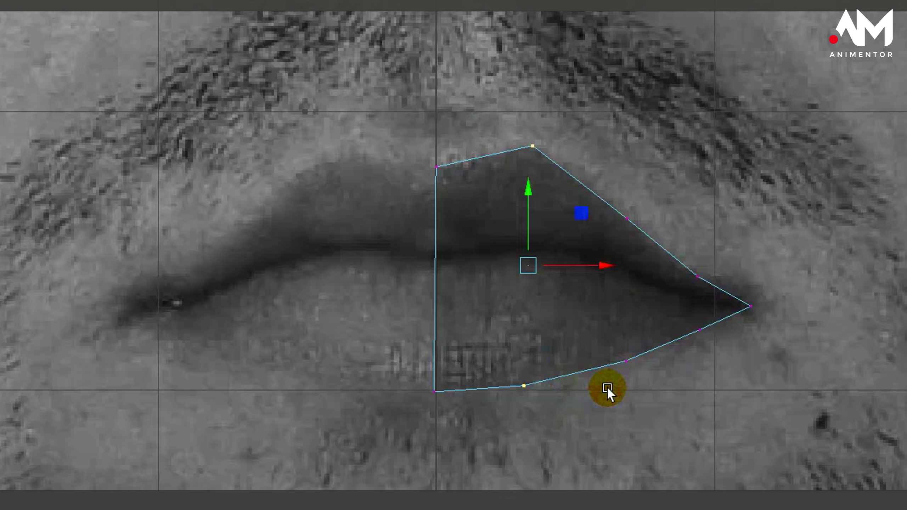
pyautogui.press('space')
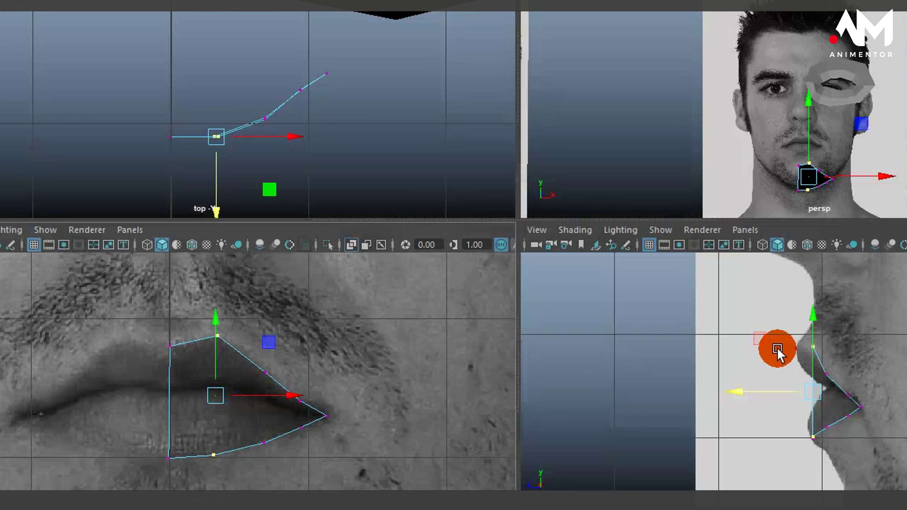
pyautogui.scroll(3, 796, 380)
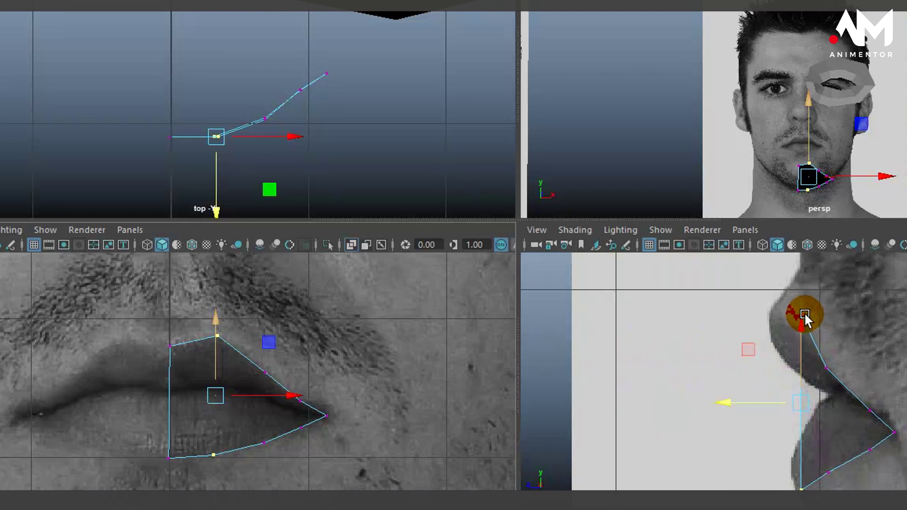
pyautogui.moveTo(736, 397); pyautogui.dragTo(706, 403)
pyautogui.moveTo(745, 471); pyautogui.dragTo(787, 499)
pyautogui.moveTo(696, 491); pyautogui.dragTo(714, 489)
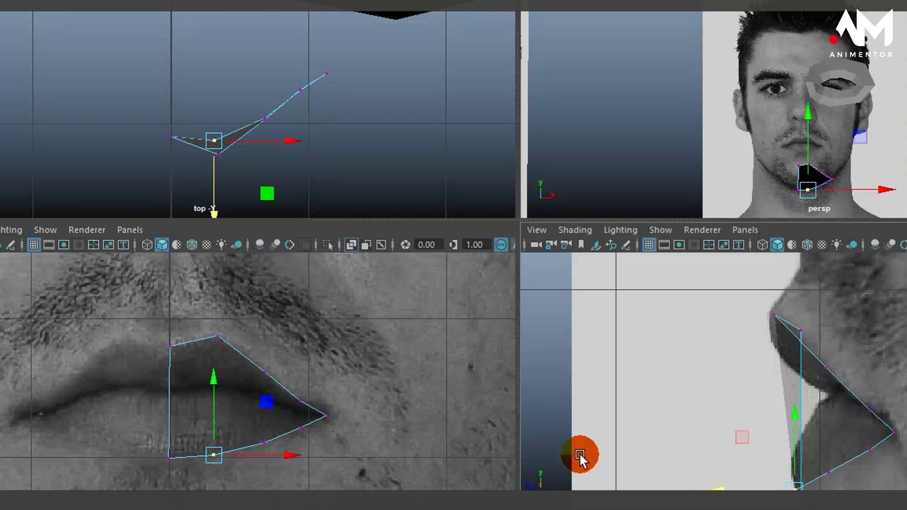
# - Move the upper centre-line vertex forward in the side view to the front of the upper lip's profile
pyautogui.moveTo(144, 323); pyautogui.dragTo(189, 373)
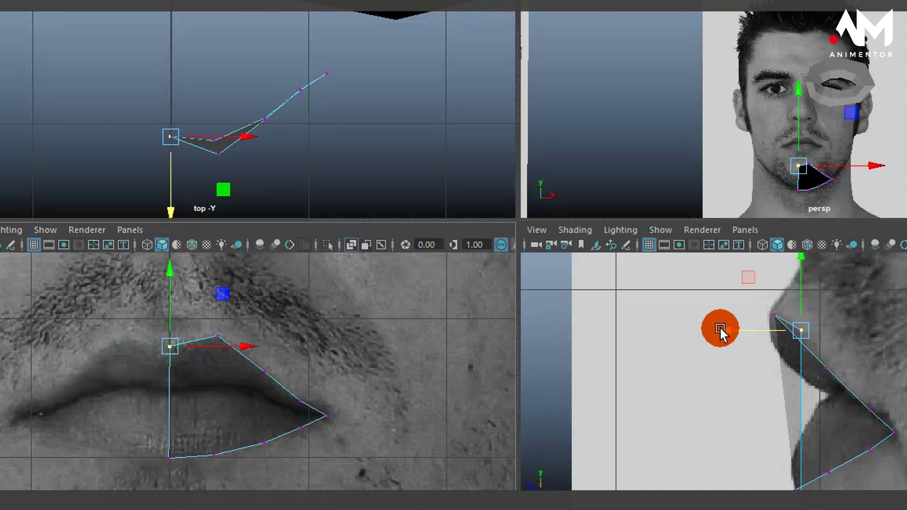
pyautogui.moveTo(721, 329); pyautogui.dragTo(691, 334)
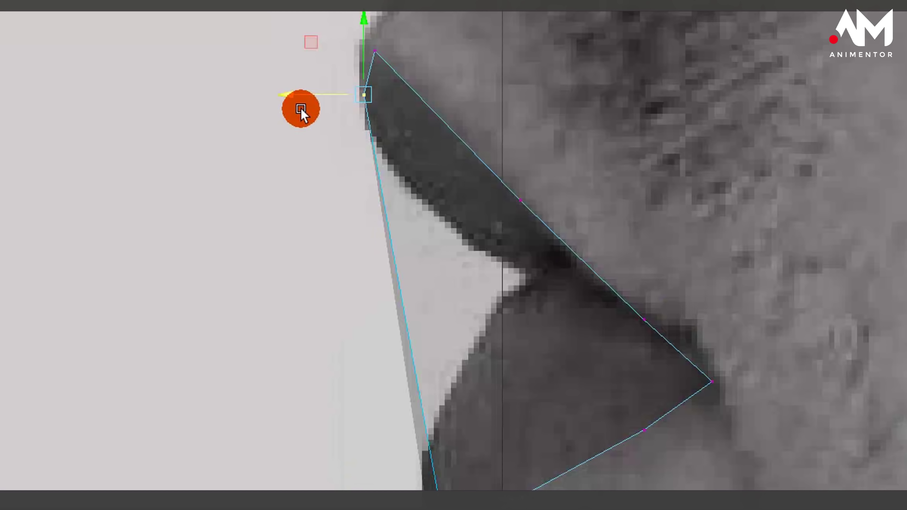
pyautogui.moveTo(301, 108); pyautogui.dragTo(285, 93)
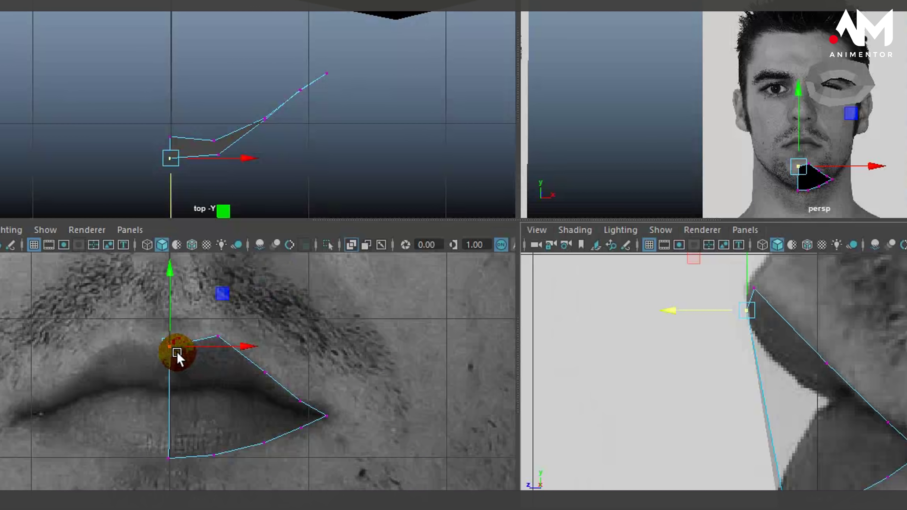
# - Move the lower centre-line vertex slightly forward to the lower lip's profile in the side view and fine-tune its neighbouring lower-lip vertex
pyautogui.press('space')
pyautogui.keyDown('alt'); pyautogui.moveTo(787, 434); pyautogui.dragTo(885, 186, button='middle'); pyautogui.keyUp('alt')
pyautogui.press('space')
pyautogui.moveTo(148, 436); pyautogui.dragTo(182, 474)
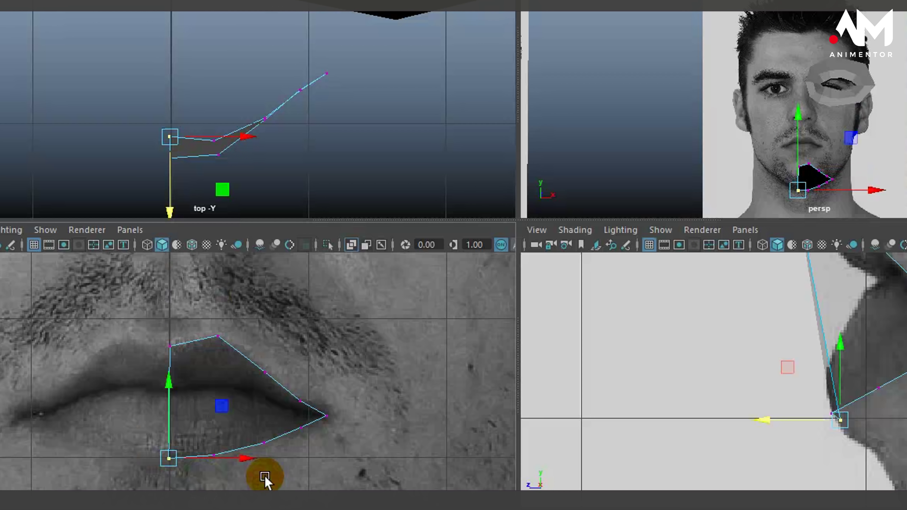
pyautogui.moveTo(772, 416); pyautogui.dragTo(765, 418)
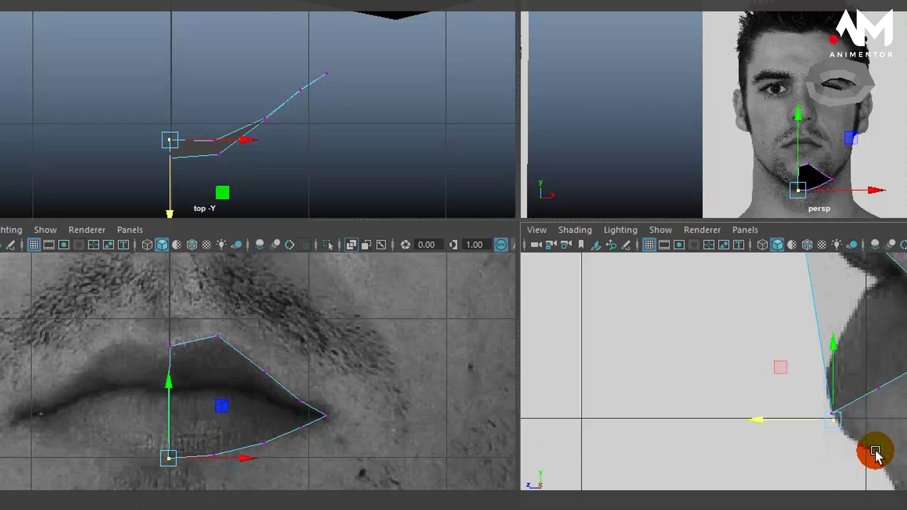
pyautogui.press('space')
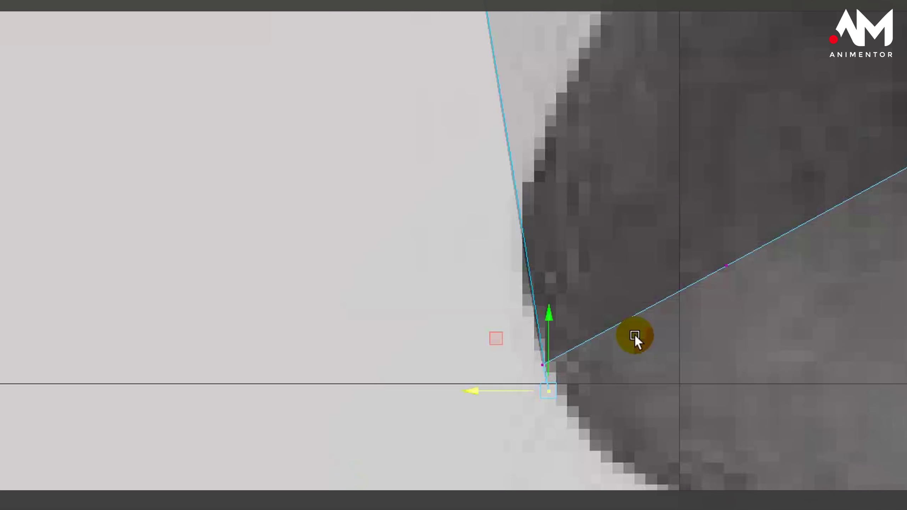
pyautogui.moveTo(556, 366); pyautogui.dragTo(557, 367)
pyautogui.moveTo(464, 364); pyautogui.dragTo(475, 382)
pyautogui.click(553, 386)
# - Smooth the lip curve in the top view by moving the vertices beside the mouth corner slightly forward and the corner vertex slightly back
pyautogui.press('space')
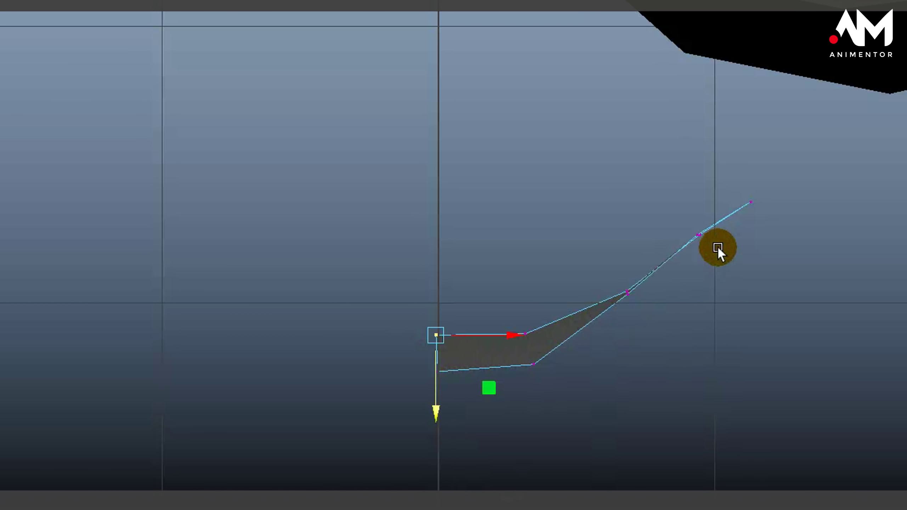
pyautogui.moveTo(737, 180); pyautogui.dragTo(770, 230)
pyautogui.moveTo(674, 217); pyautogui.dragTo(711, 273)
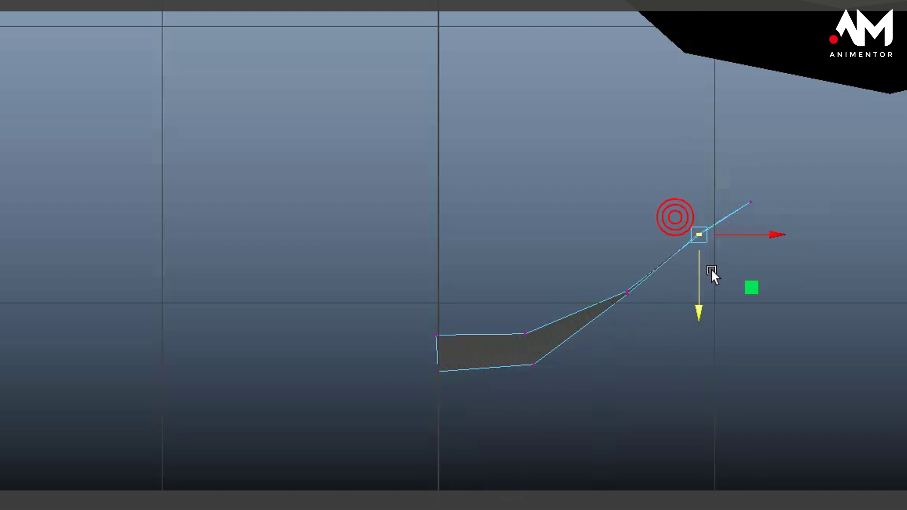
pyautogui.moveTo(698, 310); pyautogui.dragTo(699, 315)
pyautogui.moveTo(783, 224); pyautogui.dragTo(782, 221)
pyautogui.moveTo(753, 269); pyautogui.dragTo(749, 273)
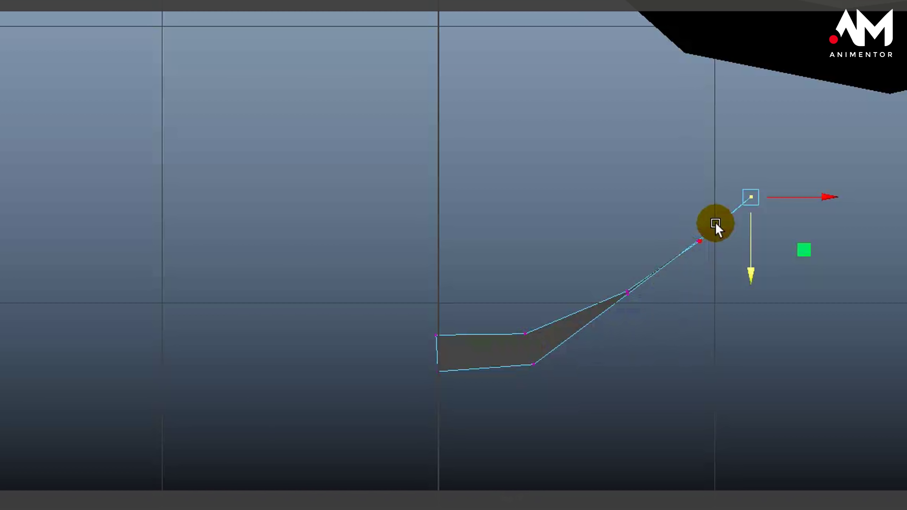
# - Check the half-lip outline's depth and shape in the perspective and side views against the reference lips
pyautogui.press('space')
pyautogui.press('space')
pyautogui.press('space')
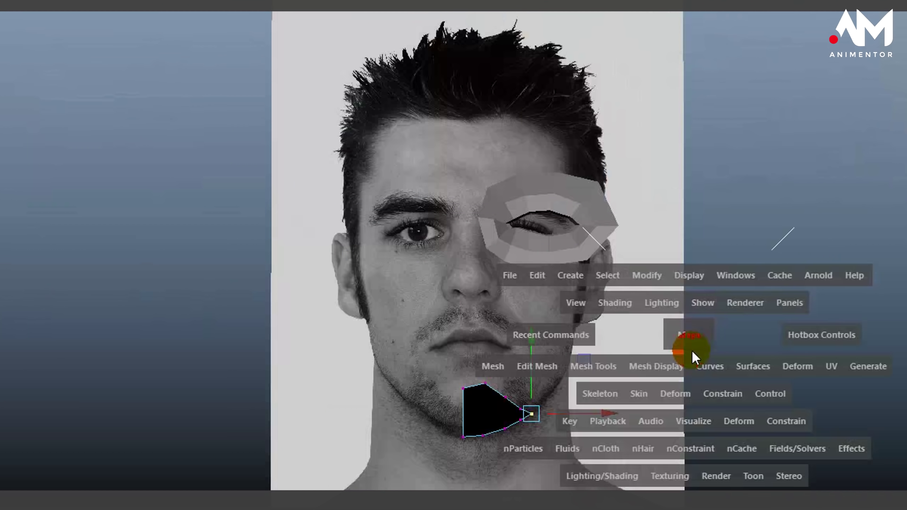
pyautogui.scroll(-9, 905, 365)
pyautogui.press('space')
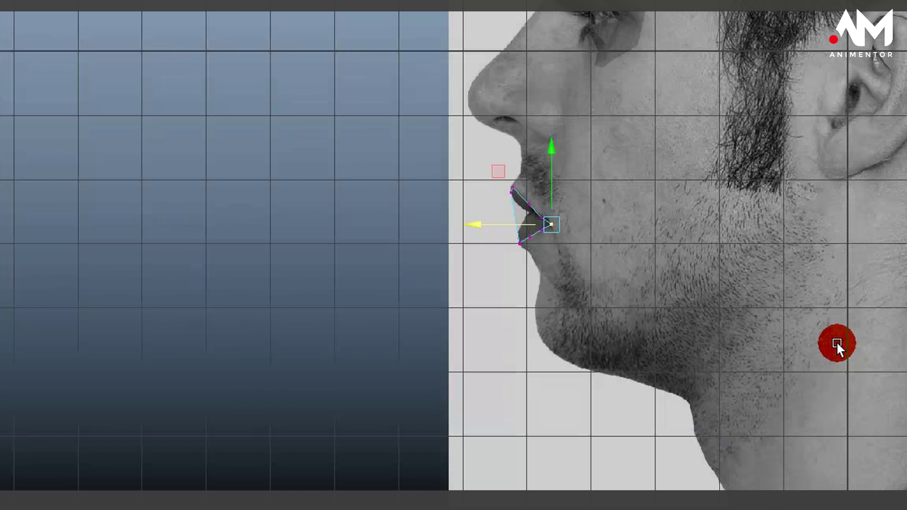
pyautogui.scroll(10, 547, 219)
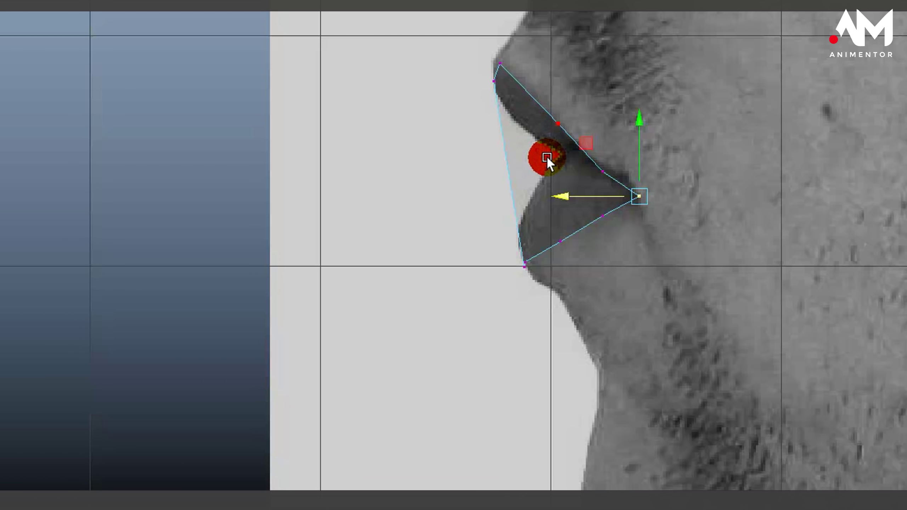
# - Extrude the half-lip's upper and lower contour edges in the front view, leaving out the centre-line edges, with an offset of 0.6
pyautogui.press('space')
pyautogui.press('space')
pyautogui.scroll(4, 588, 307)
pyautogui.keyDown('alt'); pyautogui.moveTo(597, 307); pyautogui.dragTo(736, 354, button='middle'); pyautogui.keyUp('alt')
pyautogui.scroll(-2, 736, 354)
pyautogui.moveTo(604, 211); pyautogui.dragTo(603, 163, button='right')
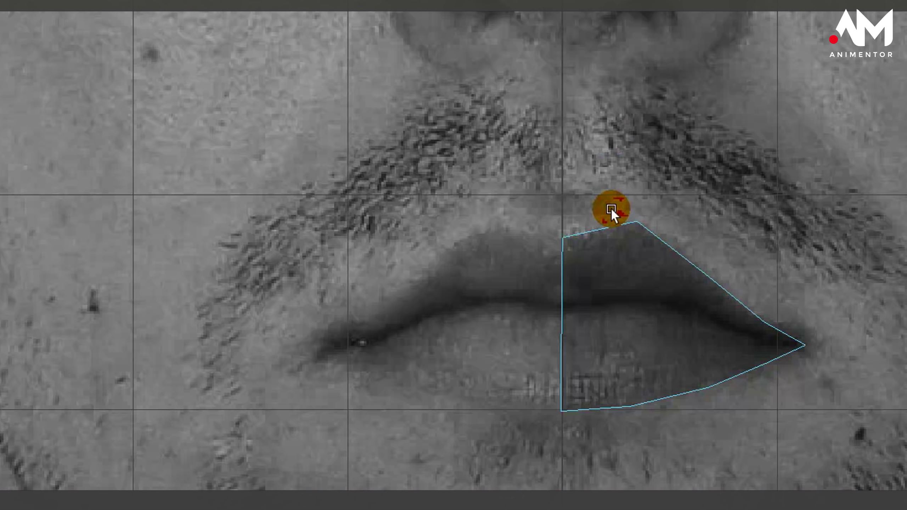
pyautogui.click(609, 224)
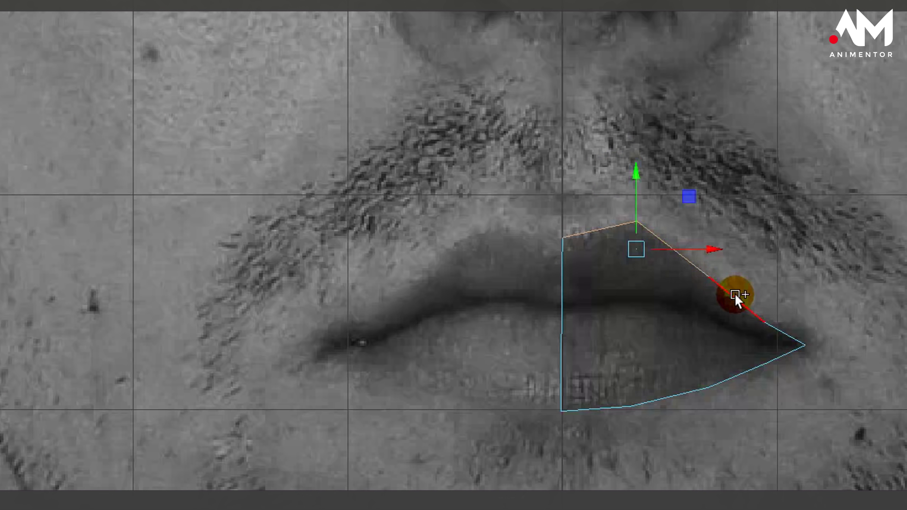
pyautogui.keyDown('shift'); pyautogui.click(734, 293); pyautogui.keyUp('shift')
pyautogui.keyDown('shift'); pyautogui.click(782, 327); pyautogui.keyUp('shift')
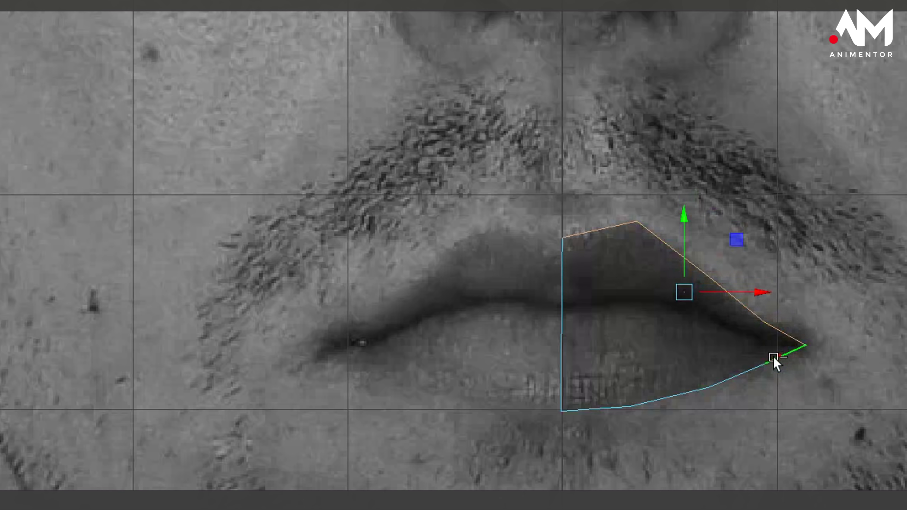
pyautogui.keyDown('shift'); pyautogui.click(738, 377); pyautogui.keyUp('shift')
pyautogui.keyDown('shift'); pyautogui.click(665, 396); pyautogui.keyUp('shift')
pyautogui.keyDown('shift'); pyautogui.click(607, 407); pyautogui.keyUp('shift')
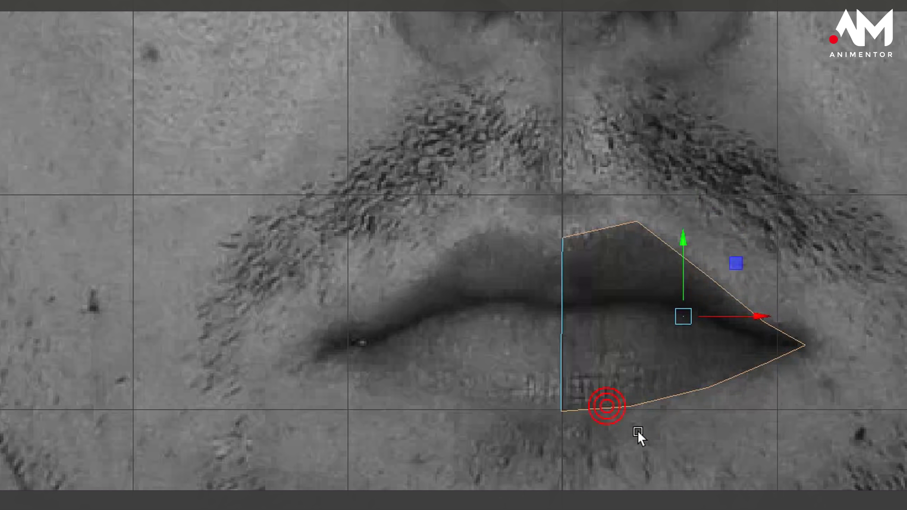
pyautogui.hotkey('ctrl', 'e')
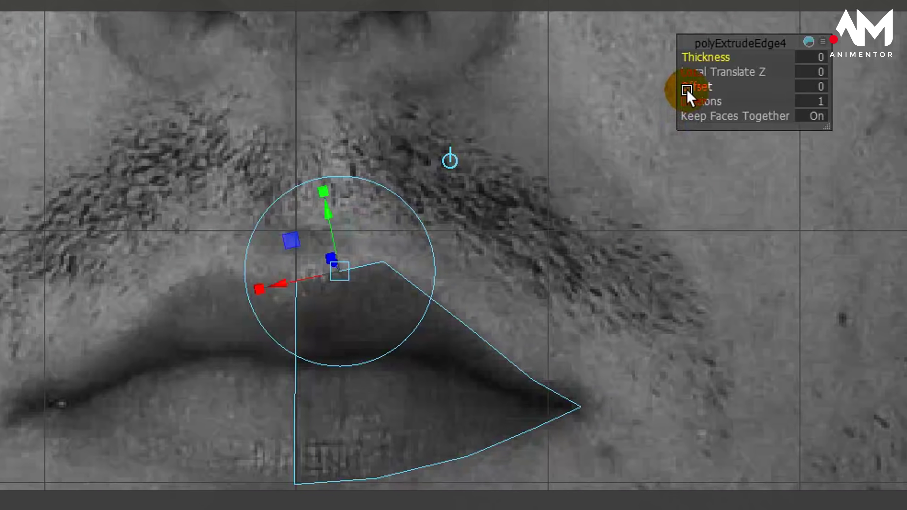
pyautogui.moveTo(736, 151); pyautogui.dragTo(740, 152)
pyautogui.click(693, 86)
pyautogui.moveTo(693, 86); pyautogui.dragTo(693, 85)
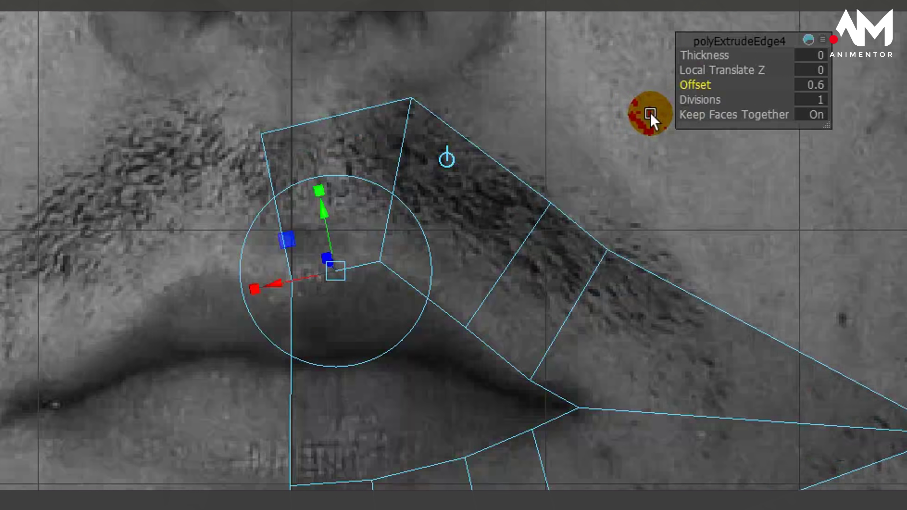
# - Examine the extruded ring around the lips against the reference face in the front and perspective views
pyautogui.scroll(-7, 413, 266)
pyautogui.scroll(4, 414, 266)
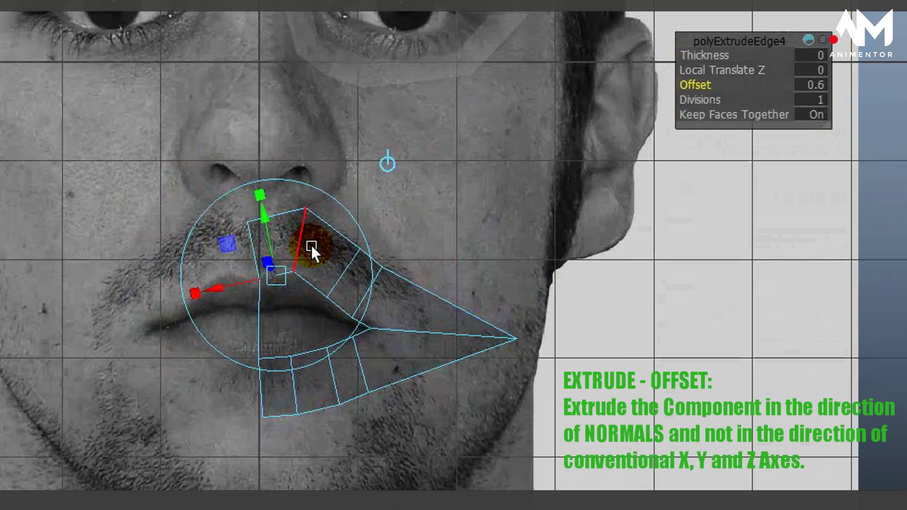
pyautogui.scroll(1, 312, 246)
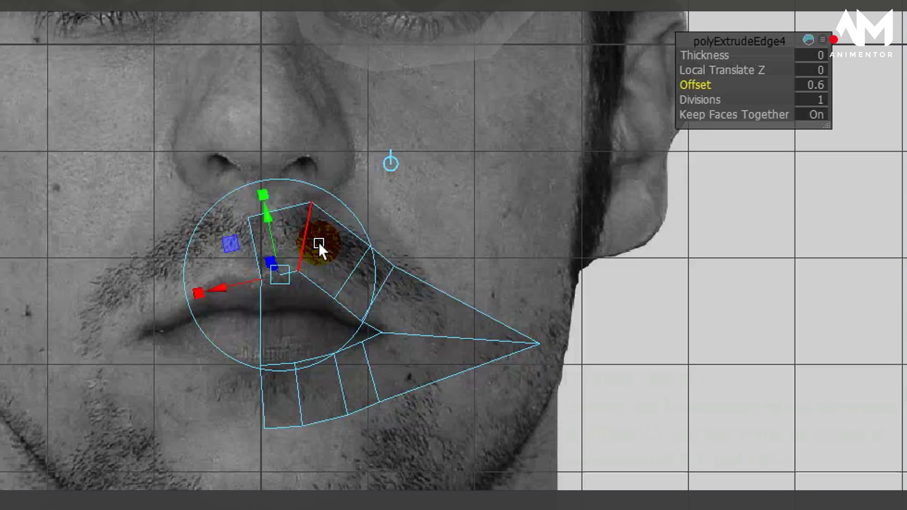
pyautogui.press('space')
pyautogui.press('space')
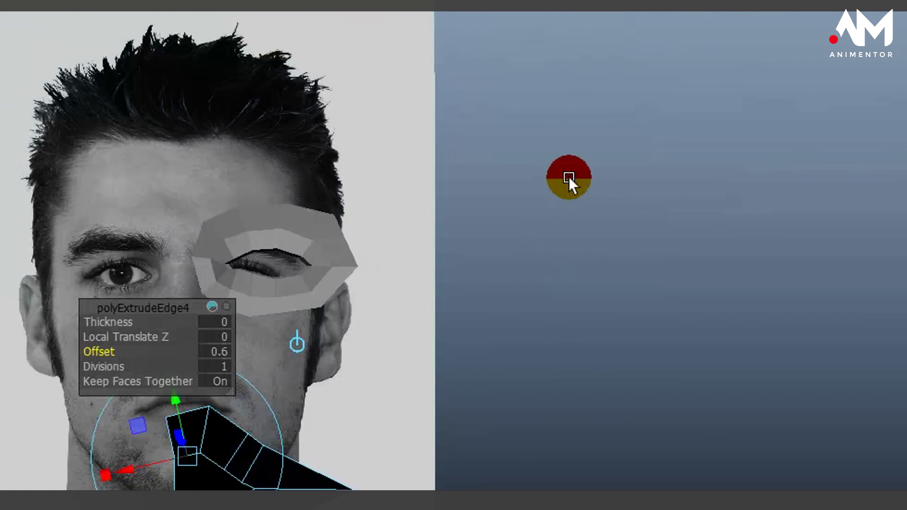
pyautogui.keyDown('alt'); pyautogui.moveTo(406, 367); pyautogui.dragTo(432, 351); pyautogui.keyUp('alt')
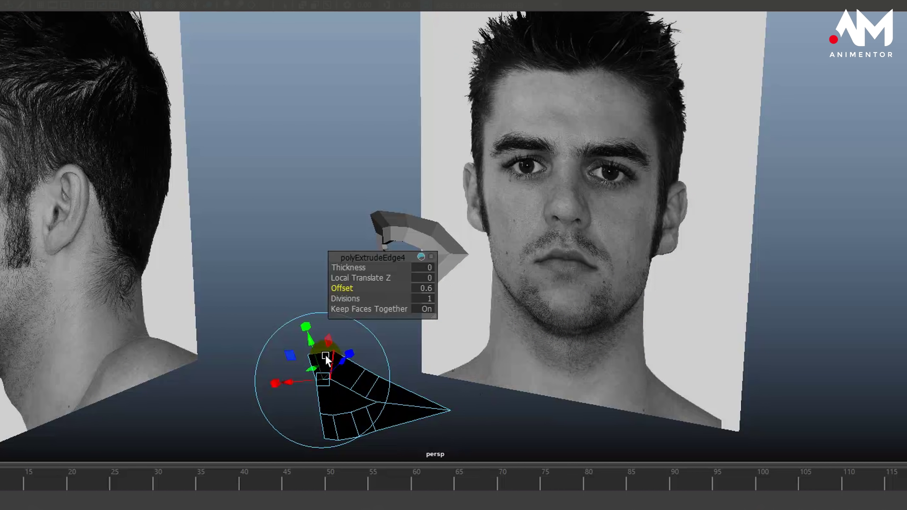
pyautogui.press('space')
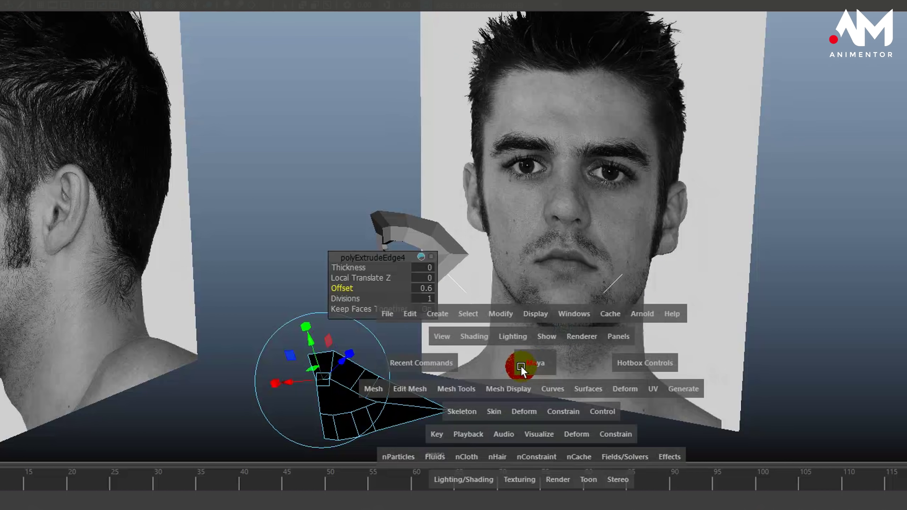
pyautogui.press('space')
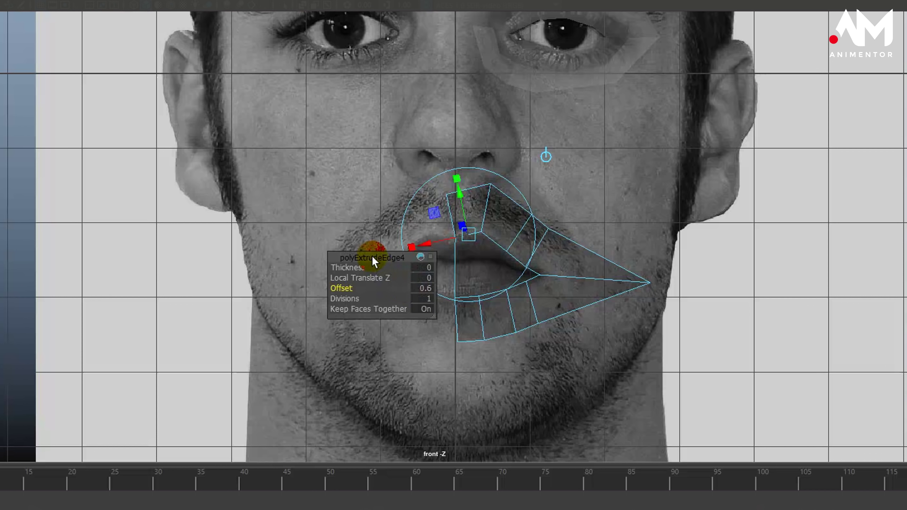
# - Move the extruded ring's upper innermost vertex sideways onto the face's centre line below the nose
pyautogui.moveTo(371, 256); pyautogui.dragTo(284, 255)
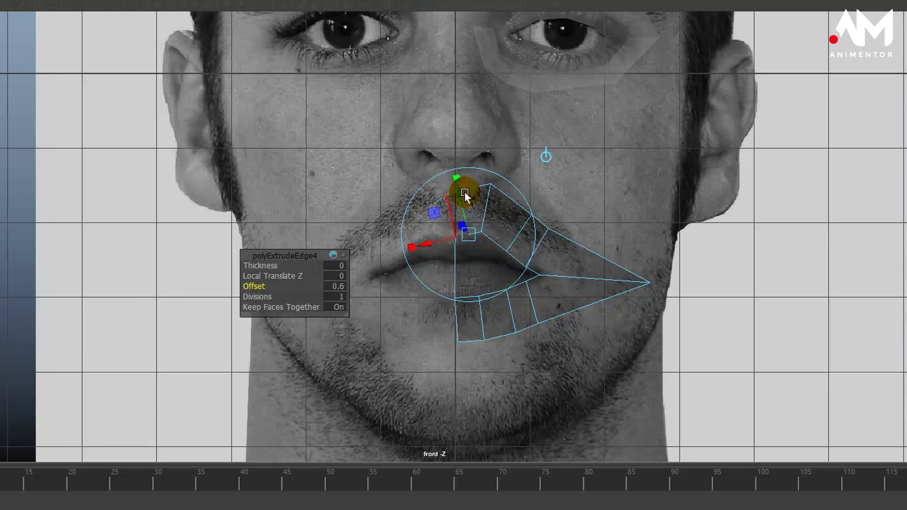
pyautogui.moveTo(459, 189); pyautogui.dragTo(478, 183)
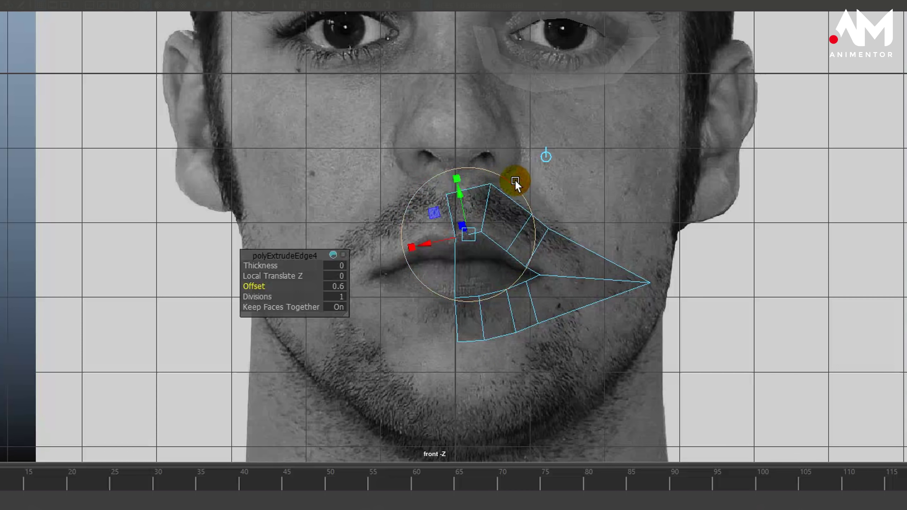
pyautogui.click(534, 178)
pyautogui.moveTo(467, 188); pyautogui.dragTo(439, 194, button='right')
pyautogui.moveTo(462, 208); pyautogui.dragTo(513, 194)
pyautogui.press('w')
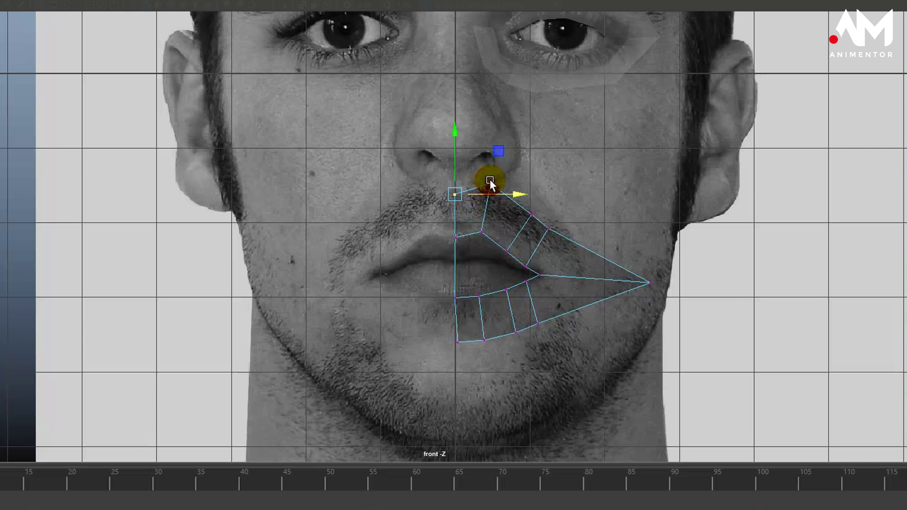
# - Round the ring above the upper lip by repositioning its next two outer vertices and pulling the mouth-corner vertex in close to the lips
pyautogui.click(491, 183)
pyautogui.moveTo(494, 118); pyautogui.dragTo(497, 127)
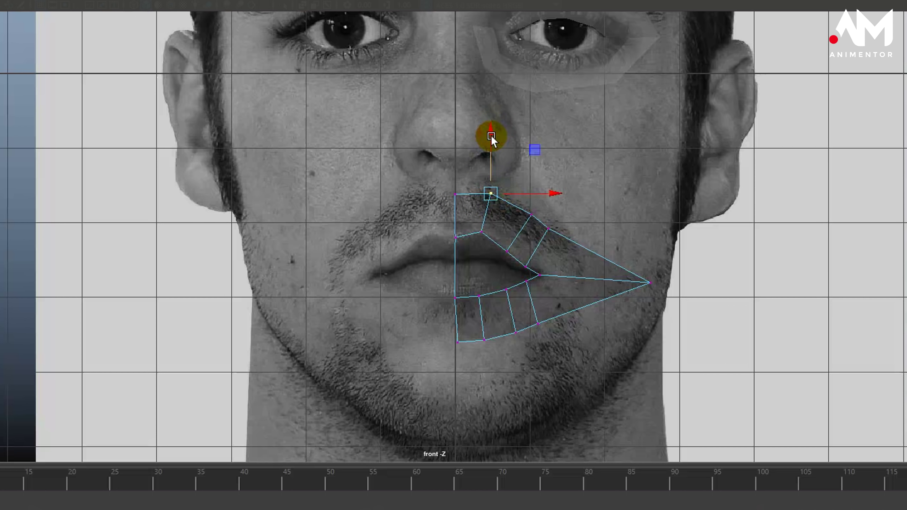
pyautogui.moveTo(543, 191); pyautogui.dragTo(537, 190)
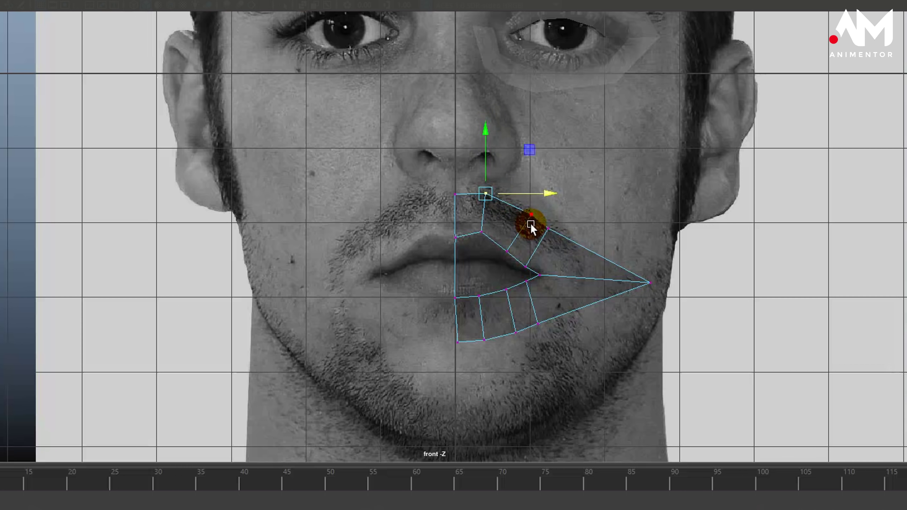
pyautogui.moveTo(518, 224); pyautogui.dragTo(524, 208)
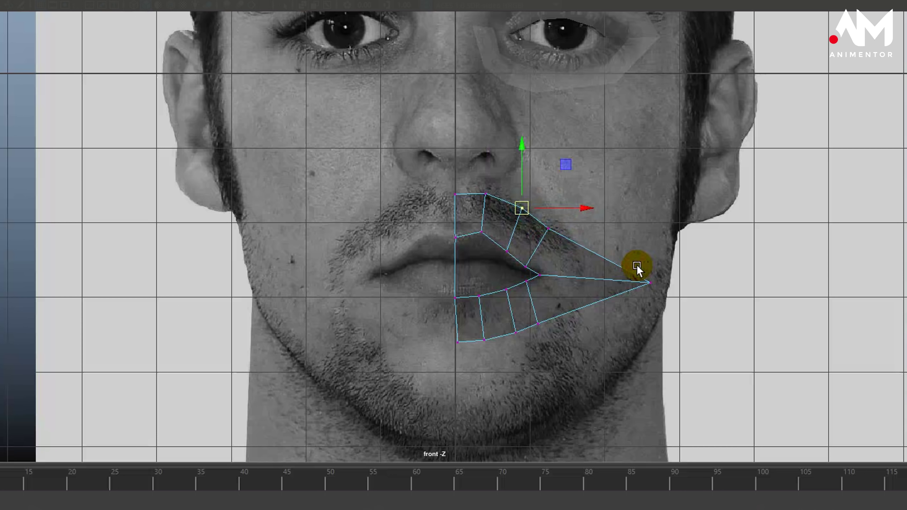
pyautogui.moveTo(640, 266); pyautogui.dragTo(583, 267)
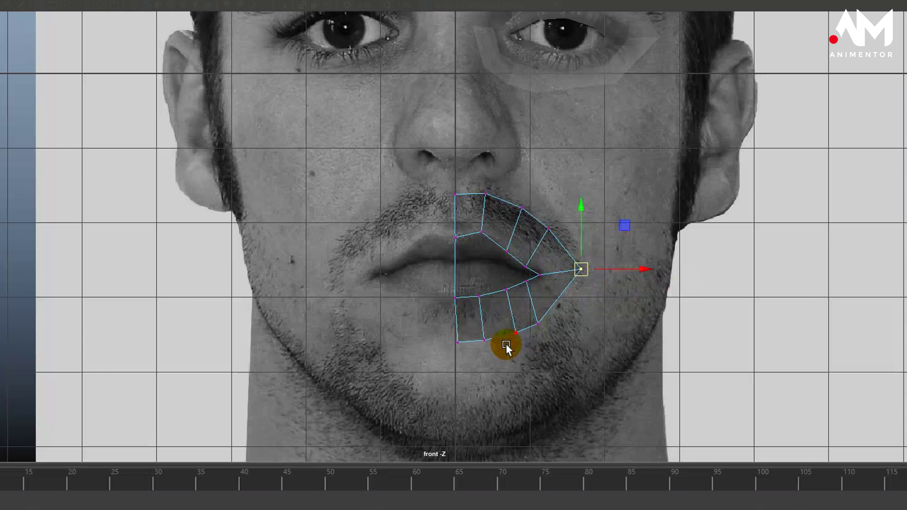
# - Move the ring's lower innermost vertex onto the face's centre line and raise it closer to the lower lip
pyautogui.moveTo(448, 328); pyautogui.dragTo(464, 346)
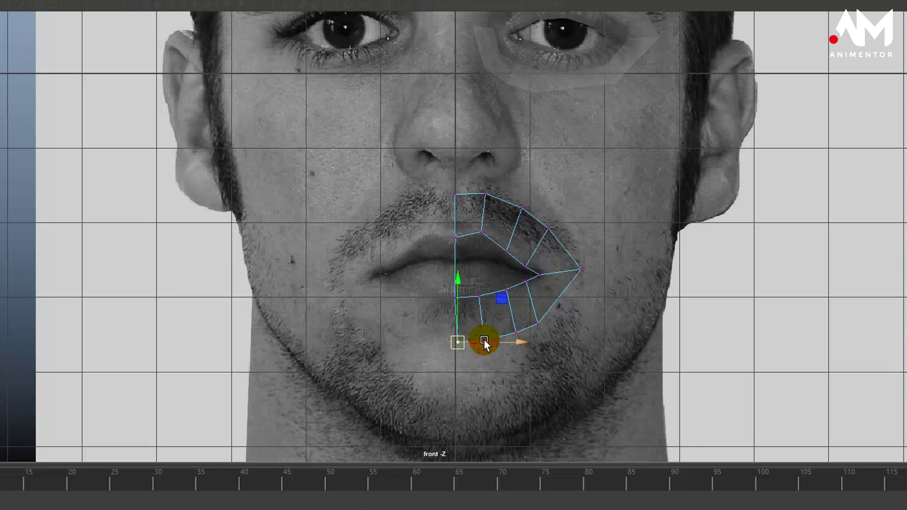
pyautogui.moveTo(523, 341); pyautogui.dragTo(520, 340)
pyautogui.moveTo(460, 275)
pyautogui.mouseDown()
pyautogui.moveTo(460, 255)
pyautogui.moveTo(468, 276)
pyautogui.mouseUp()
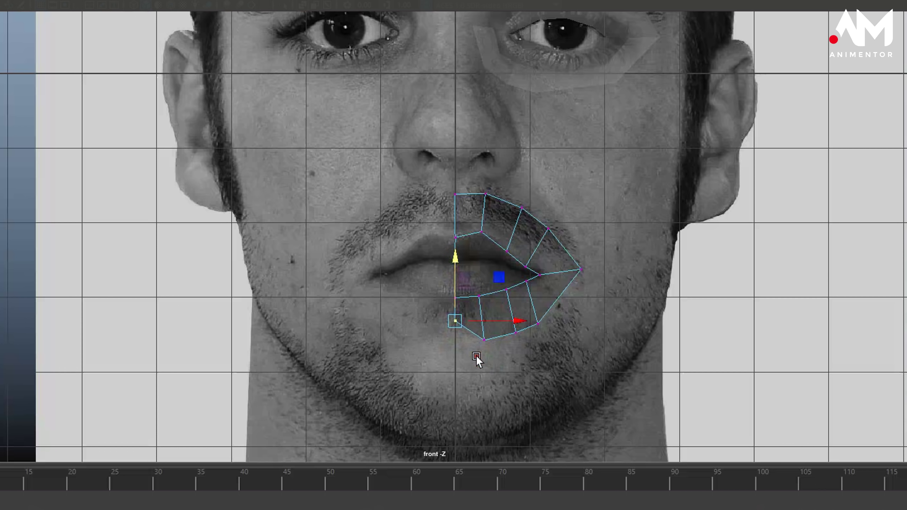
# - Round the ring below the lower lip by moving its remaining outer vertices up and outward into an even curve
pyautogui.click(483, 341)
pyautogui.click(481, 339)
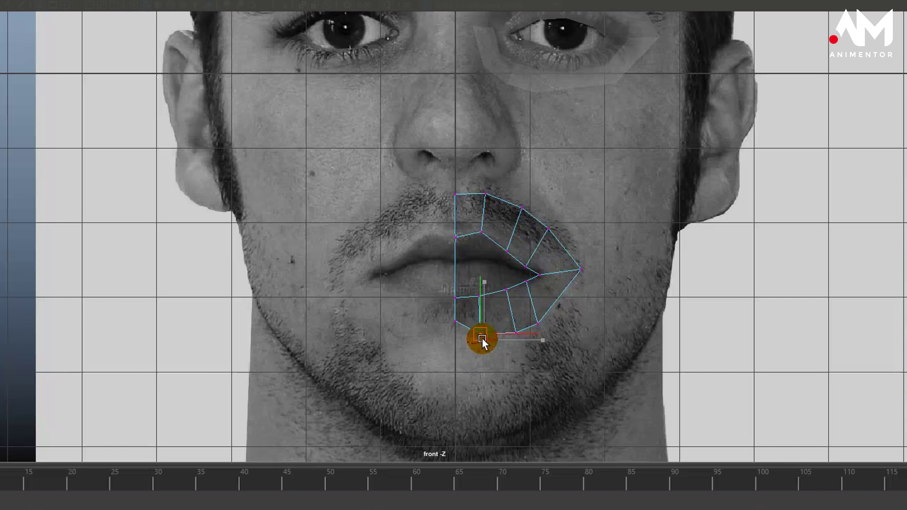
pyautogui.moveTo(482, 338); pyautogui.dragTo(552, 309)
pyautogui.click(514, 329)
pyautogui.click(540, 323)
pyautogui.click(515, 334)
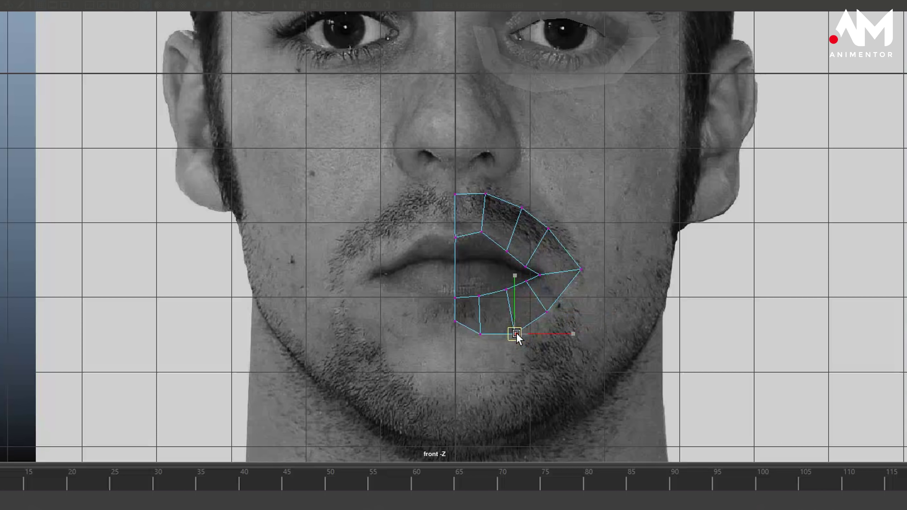
pyautogui.moveTo(516, 333); pyautogui.dragTo(518, 326)
pyautogui.click(475, 228)
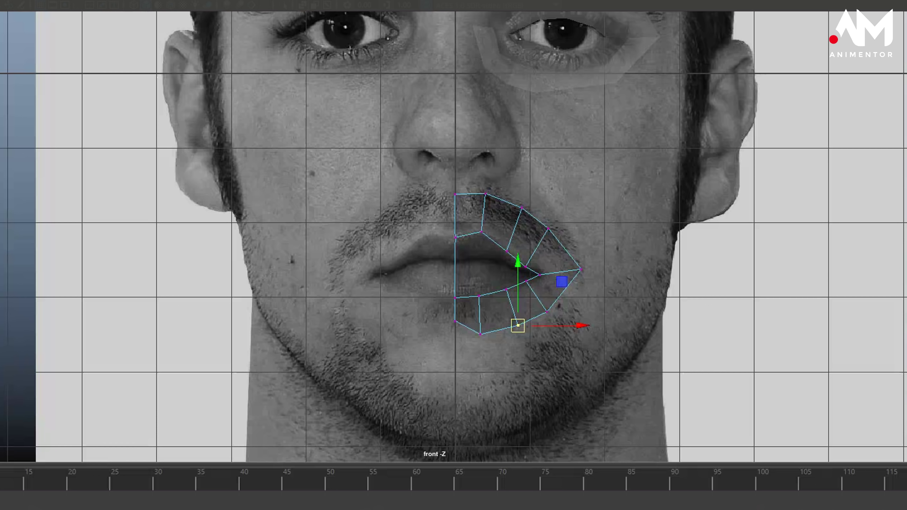
pyautogui.moveTo(503, 237)
pyautogui.mouseDown()
pyautogui.moveTo(560, 95)
pyautogui.moveTo(512, 116)
pyautogui.moveTo(587, 75)
pyautogui.moveTo(586, 147)
pyautogui.mouseUp()
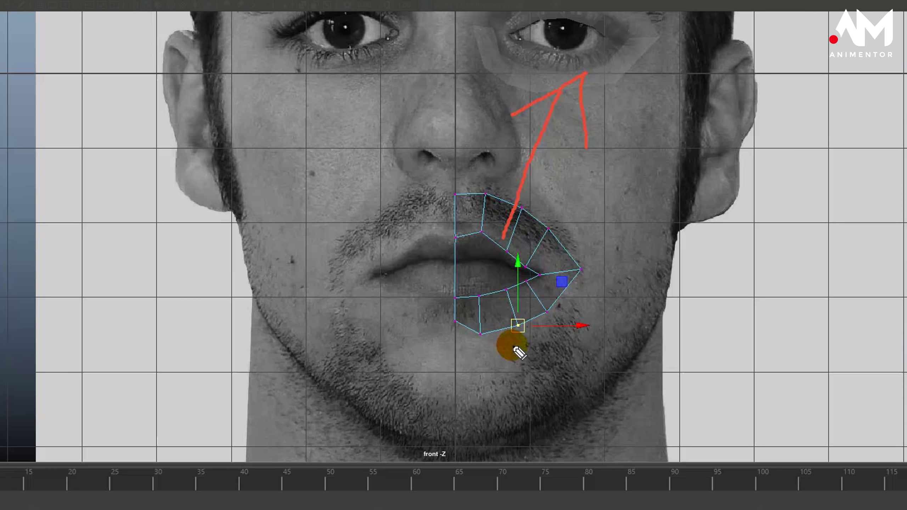
pyautogui.moveTo(496, 304); pyautogui.dragTo(539, 409)
pyautogui.moveTo(491, 379)
pyautogui.mouseDown()
pyautogui.moveTo(544, 427)
pyautogui.moveTo(550, 360)
pyautogui.mouseUp()
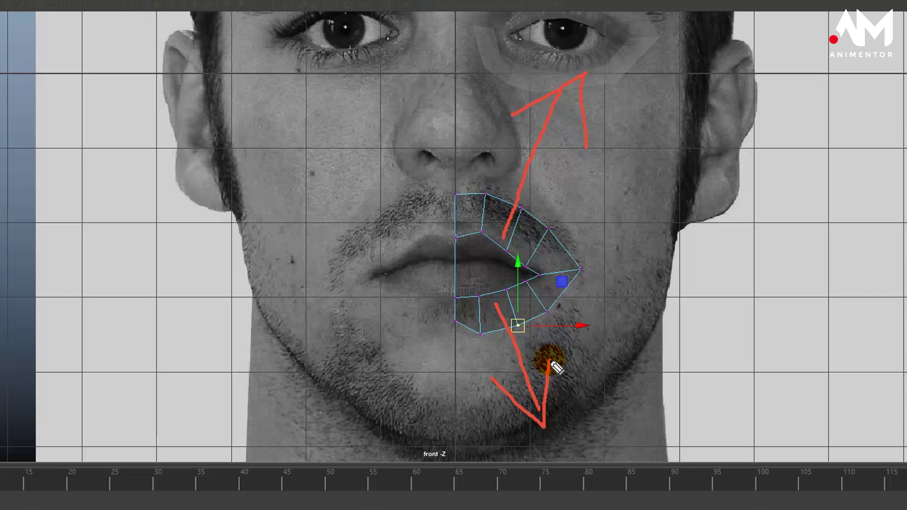
pyautogui.moveTo(551, 270)
pyautogui.mouseDown()
pyautogui.moveTo(652, 268)
pyautogui.moveTo(629, 304)
pyautogui.mouseUp()
pyautogui.click(623, 243)
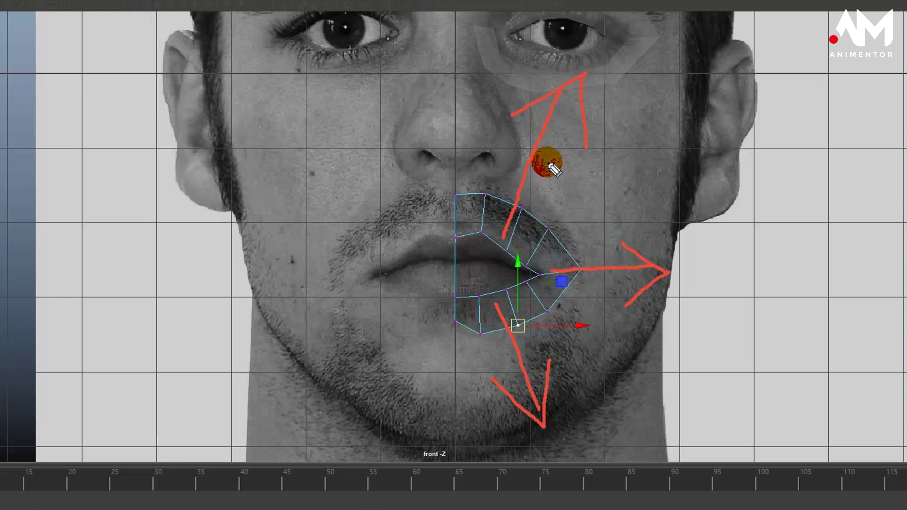
pyautogui.moveTo(453, 172)
pyautogui.mouseDown()
pyautogui.moveTo(568, 218)
pyautogui.moveTo(602, 252)
pyautogui.mouseUp()
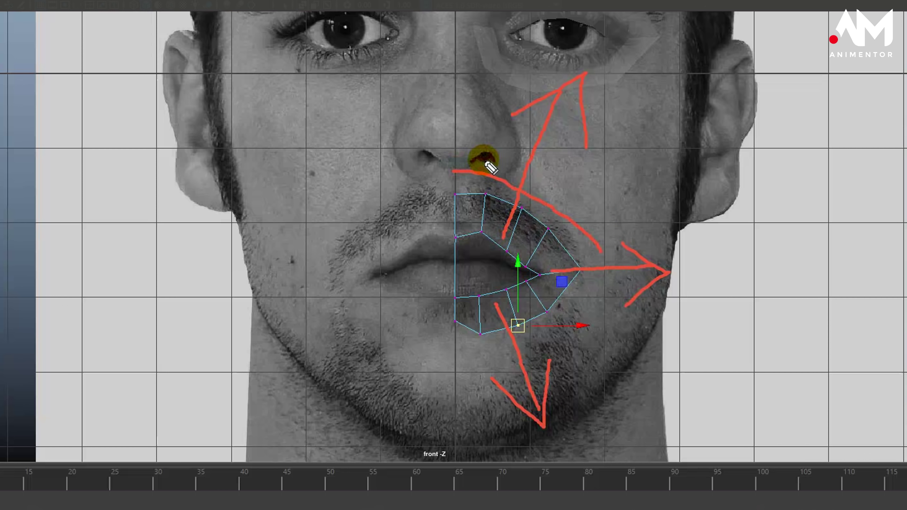
pyautogui.moveTo(455, 134); pyautogui.dragTo(598, 219)
pyautogui.moveTo(465, 101); pyautogui.dragTo(601, 184)
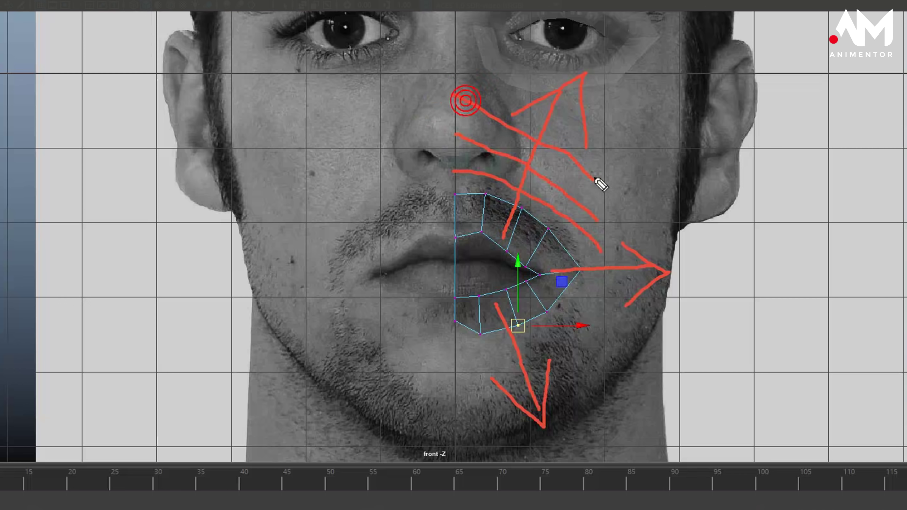
pyautogui.moveTo(447, 66); pyautogui.dragTo(629, 165)
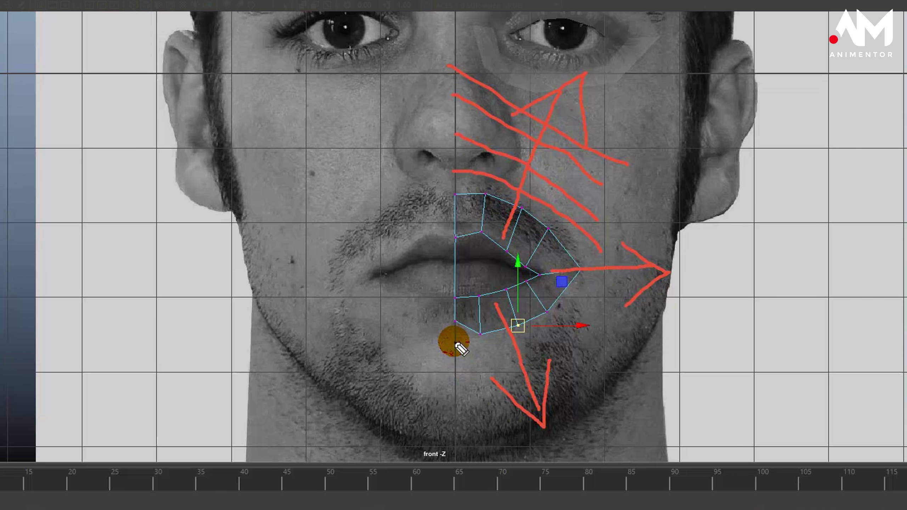
pyautogui.moveTo(452, 342); pyautogui.dragTo(586, 287)
pyautogui.moveTo(457, 374)
pyautogui.mouseDown()
pyautogui.moveTo(572, 334)
pyautogui.moveTo(603, 310)
pyautogui.mouseUp()
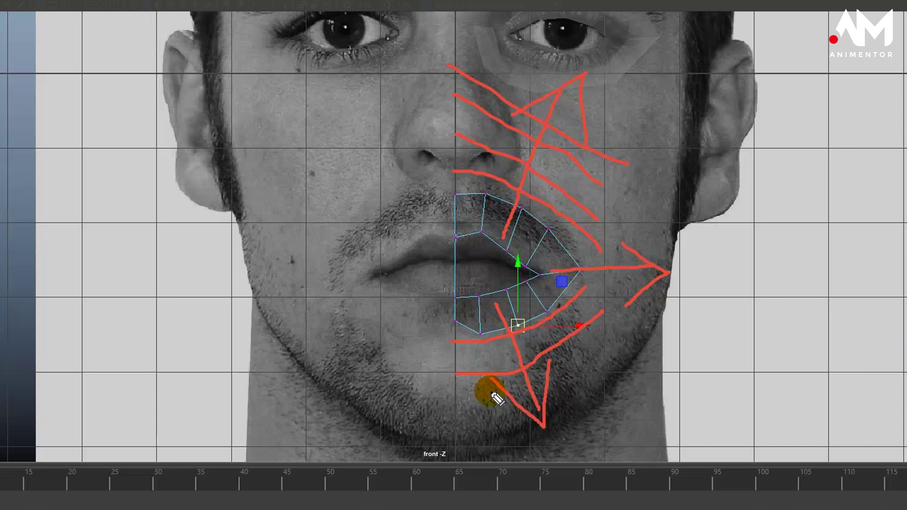
pyautogui.moveTo(468, 406)
pyautogui.mouseDown()
pyautogui.moveTo(551, 396)
pyautogui.moveTo(627, 342)
pyautogui.mouseUp()
pyautogui.moveTo(568, 202); pyautogui.dragTo(617, 305)
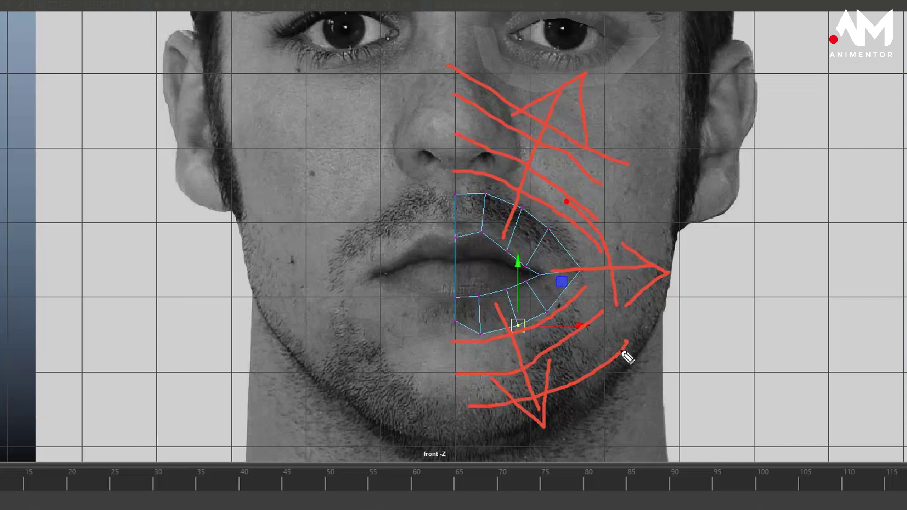
pyautogui.moveTo(622, 351); pyautogui.dragTo(621, 363)
pyautogui.moveTo(579, 180)
pyautogui.mouseDown()
pyautogui.moveTo(657, 289)
pyautogui.moveTo(672, 342)
pyautogui.mouseUp()
pyautogui.moveTo(609, 158)
pyautogui.mouseDown()
pyautogui.moveTo(669, 227)
pyautogui.moveTo(686, 280)
pyautogui.mouseUp()
pyautogui.moveTo(585, 105); pyautogui.dragTo(706, 215)
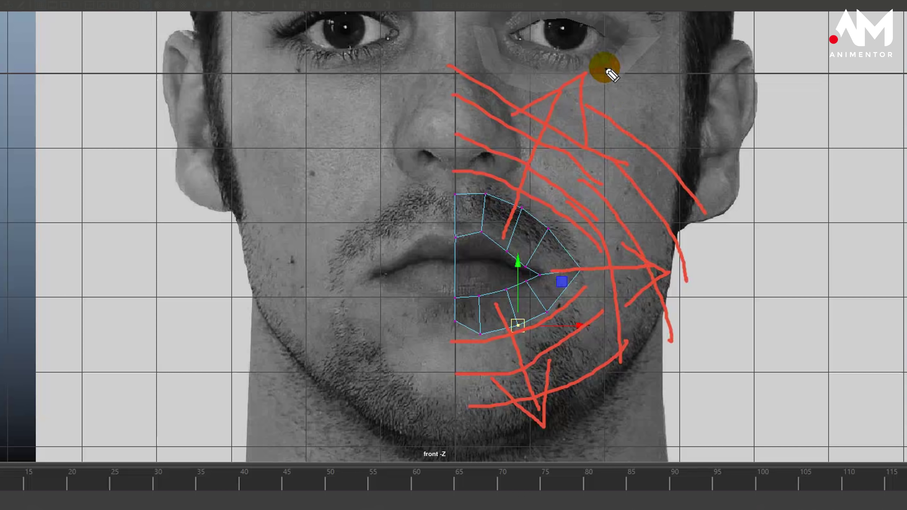
pyautogui.moveTo(611, 84)
pyautogui.mouseDown()
pyautogui.moveTo(635, 95)
pyautogui.moveTo(700, 157)
pyautogui.mouseUp()
pyautogui.moveTo(627, 42)
pyautogui.mouseDown()
pyautogui.moveTo(688, 95)
pyautogui.moveTo(702, 122)
pyautogui.mouseUp()
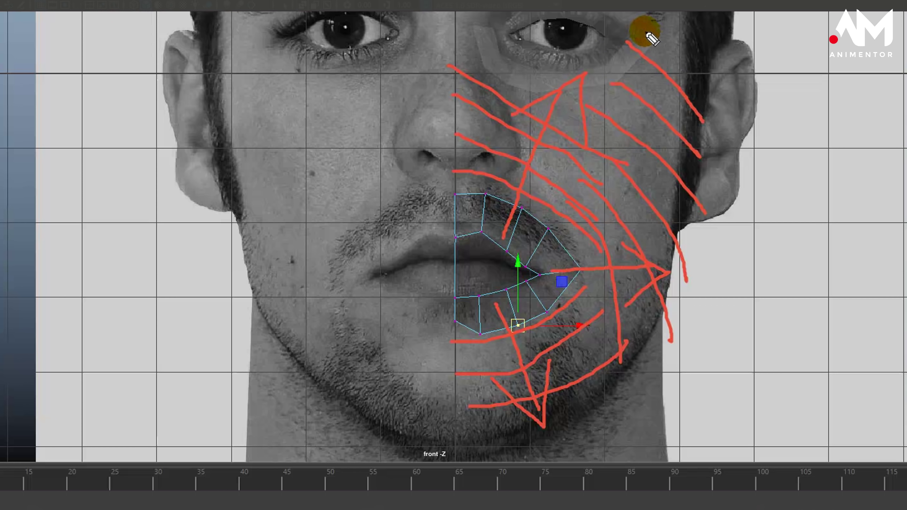
pyautogui.moveTo(650, 15); pyautogui.dragTo(727, 84)
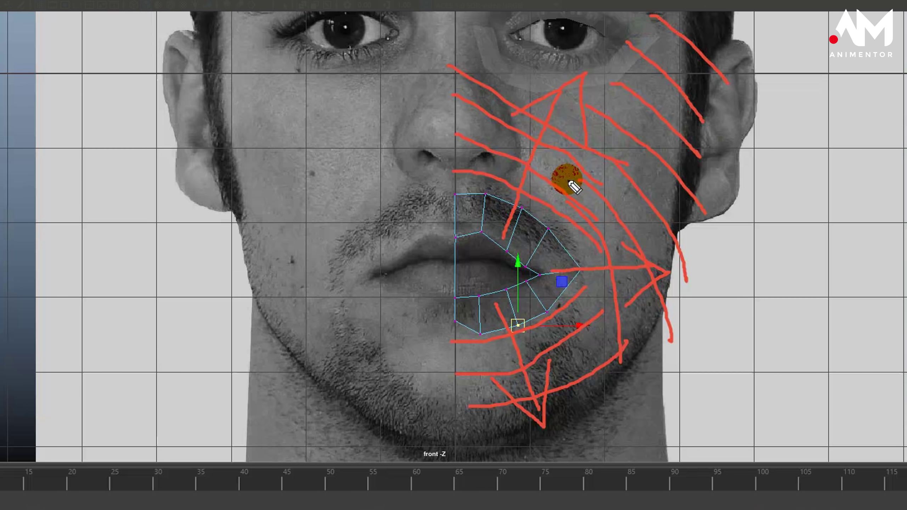
# - Clear the drawn annotations and delete the face filling the mouth opening inside the ring
pyautogui.press('Escape')
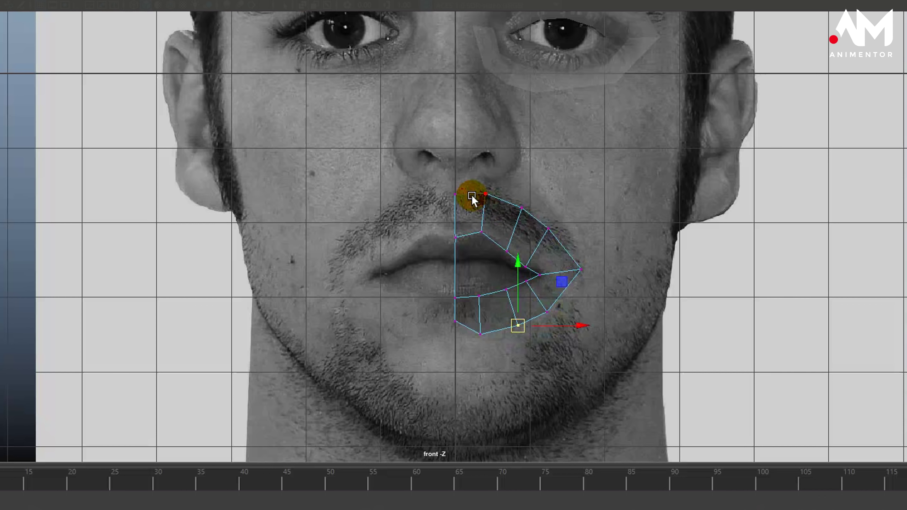
pyautogui.moveTo(457, 216); pyautogui.dragTo(457, 259, button='right')
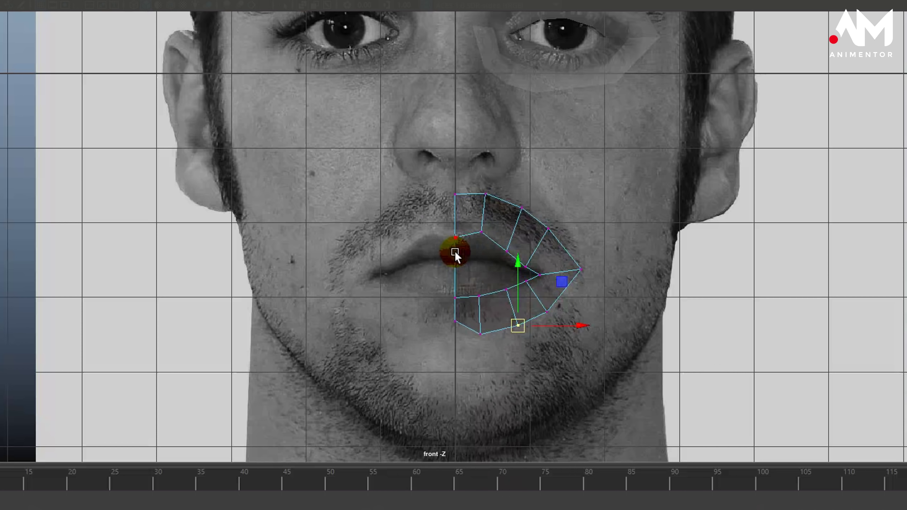
pyautogui.click(479, 270)
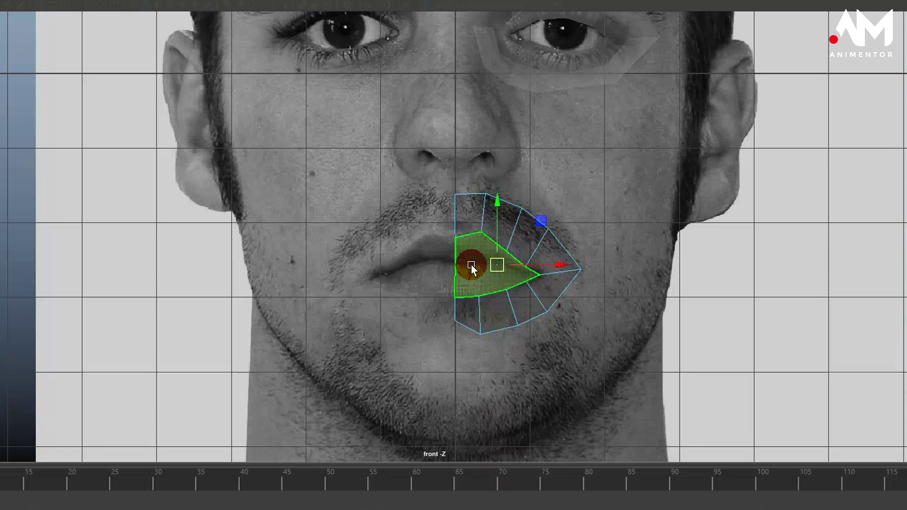
pyautogui.press('Delete')
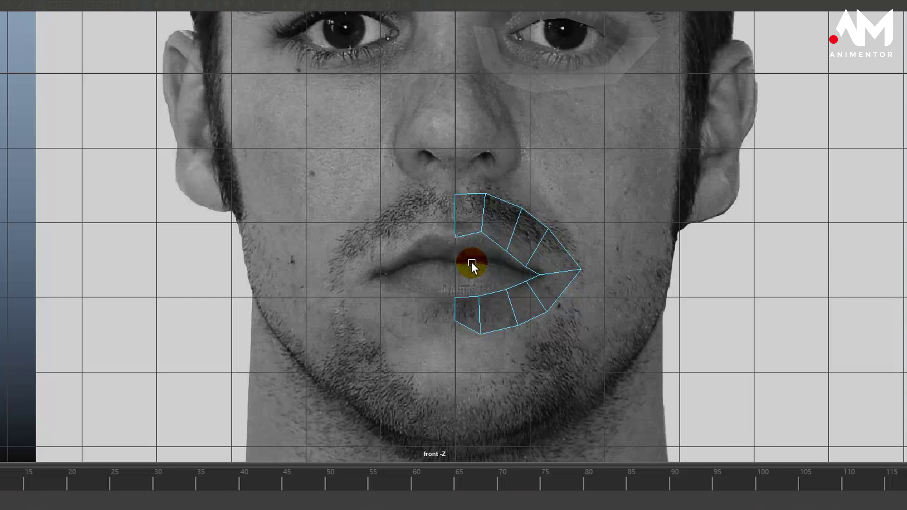
# - In the side view, move the ring's three upper vertices nearest the centre line back onto the profile beneath the nose
pyautogui.press('space')
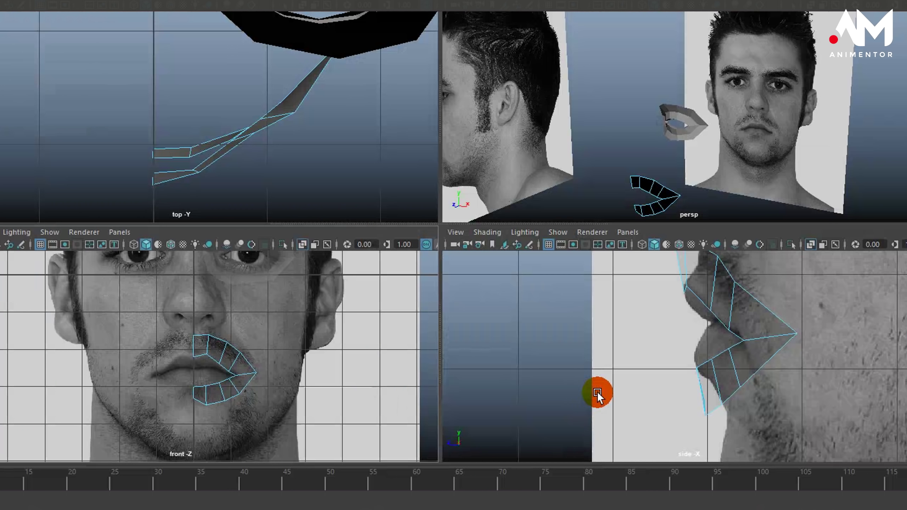
pyautogui.press('space')
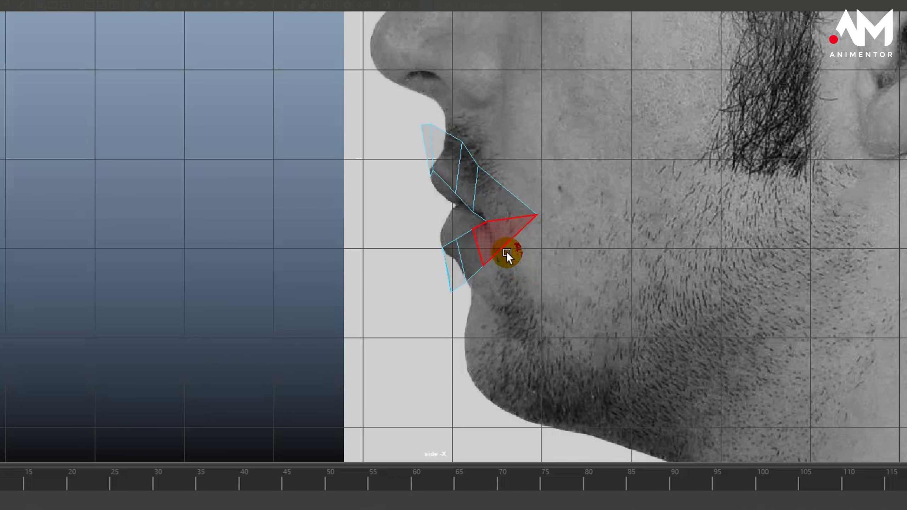
pyautogui.scroll(2, 488, 230)
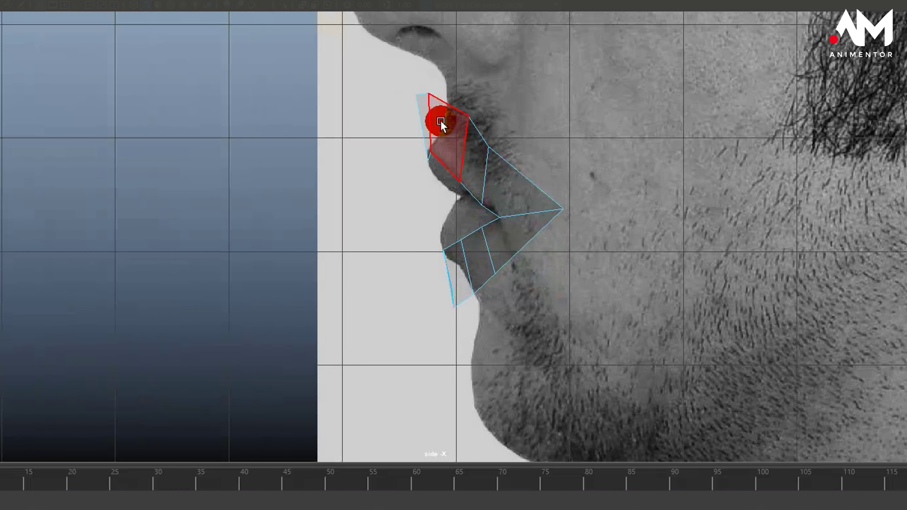
pyautogui.press('space')
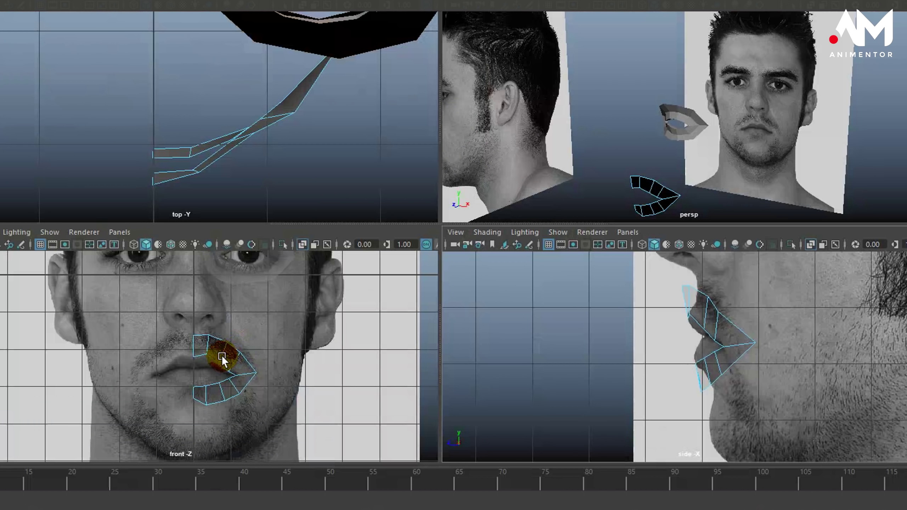
pyautogui.press('space')
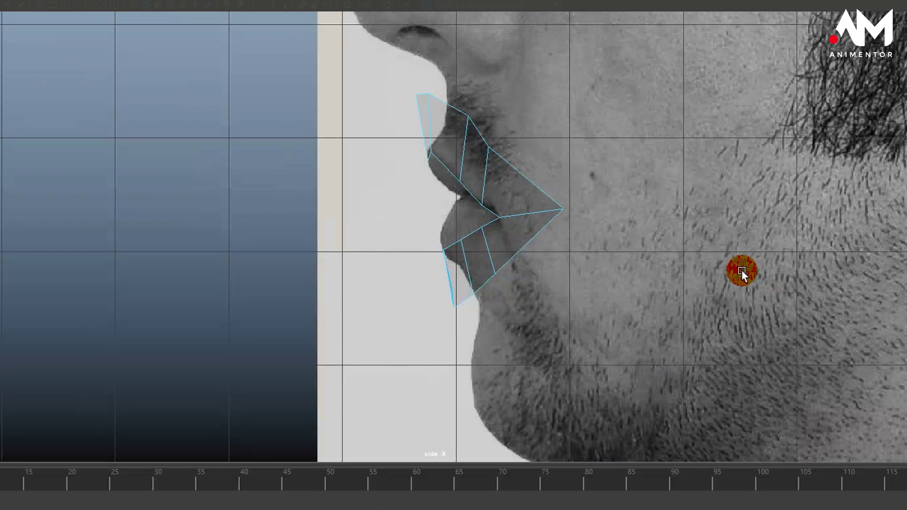
pyautogui.scroll(3, 584, 222)
pyautogui.keyDown('alt'); pyautogui.moveTo(564, 190); pyautogui.dragTo(570, 208, button='middle'); pyautogui.keyUp('alt')
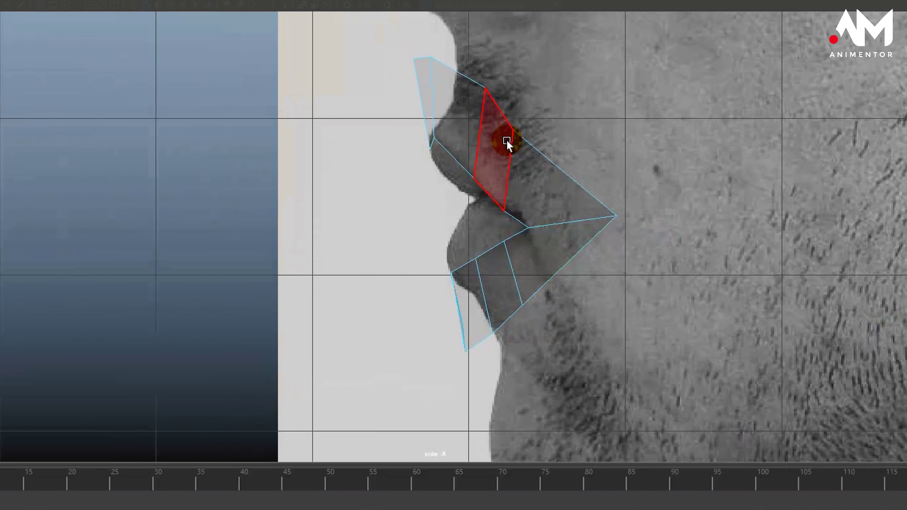
pyautogui.keyDown('alt'); pyautogui.moveTo(534, 163); pyautogui.dragTo(535, 235, button='middle'); pyautogui.keyUp('alt')
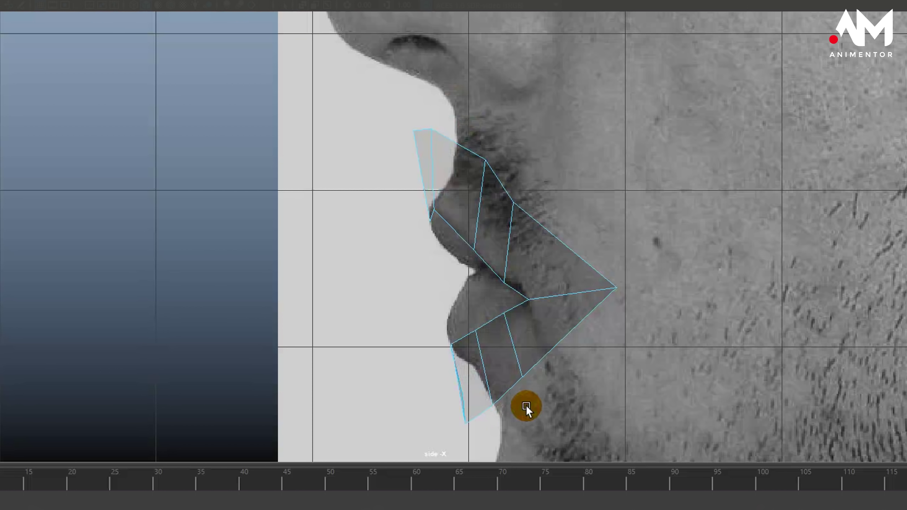
pyautogui.keyDown('alt'); pyautogui.moveTo(571, 386); pyautogui.dragTo(585, 398, button='middle'); pyautogui.keyUp('alt')
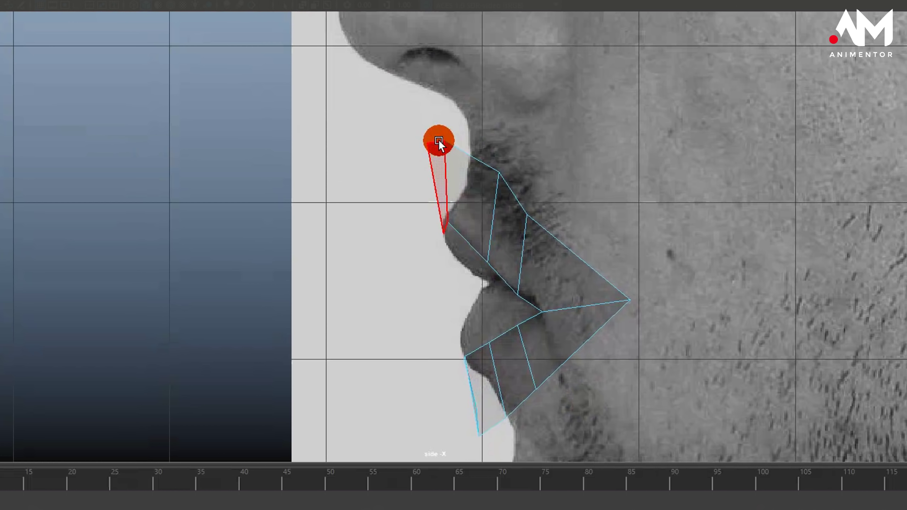
pyautogui.moveTo(439, 140); pyautogui.dragTo(386, 136, button='right')
pyautogui.moveTo(407, 128); pyautogui.dragTo(509, 193)
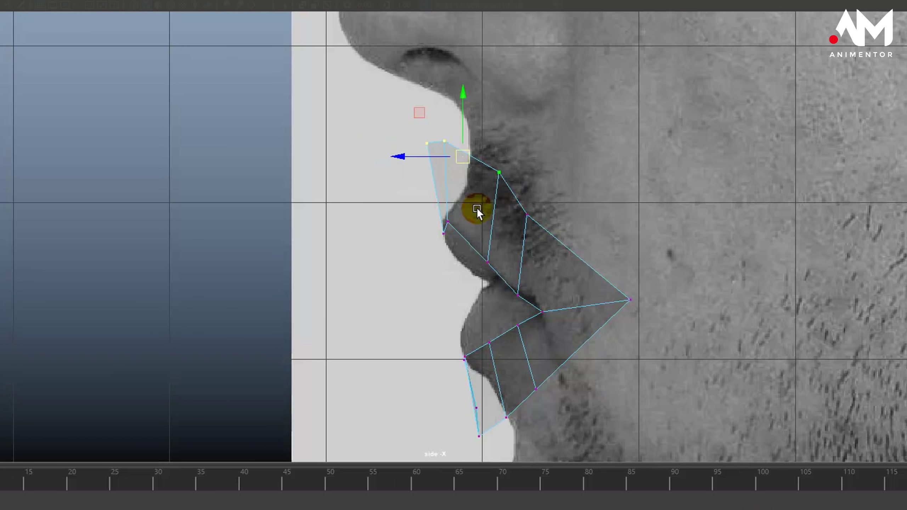
pyautogui.press('space')
pyautogui.press('space')
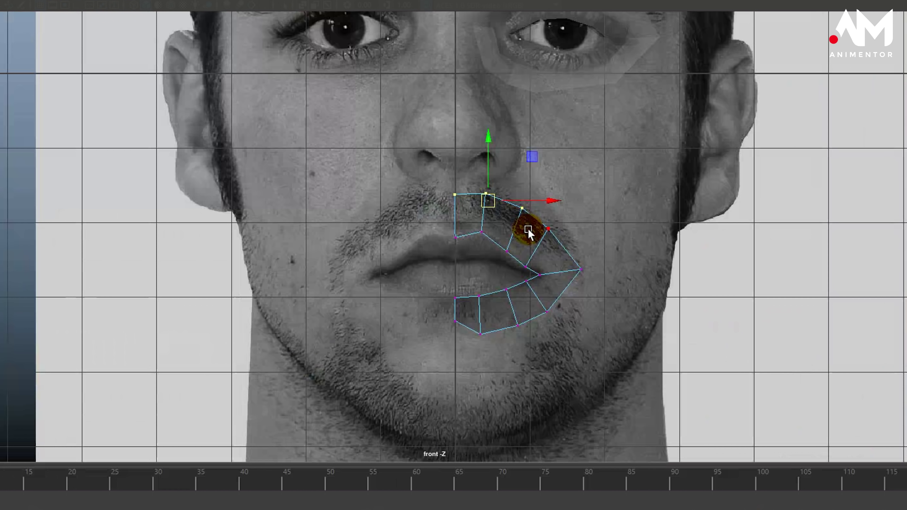
pyautogui.press('space')
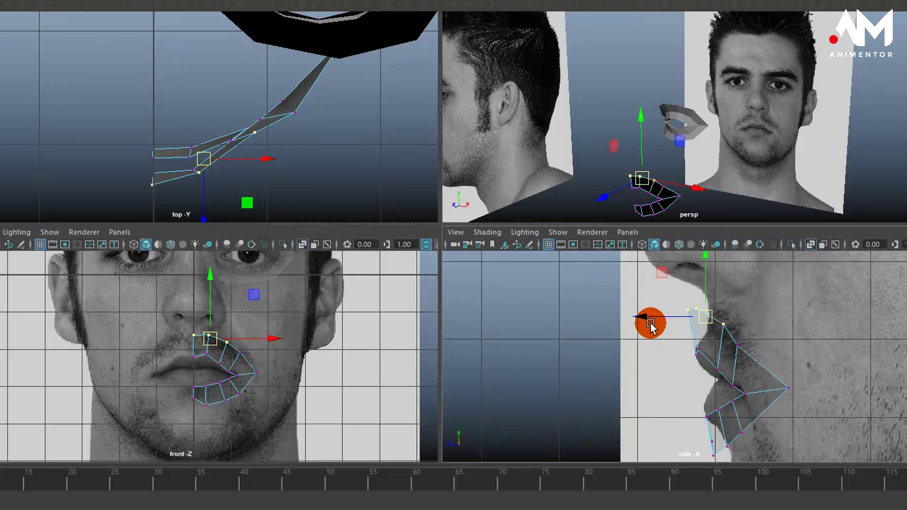
pyautogui.press('space')
pyautogui.click(400, 159)
pyautogui.moveTo(400, 159); pyautogui.dragTo(441, 157)
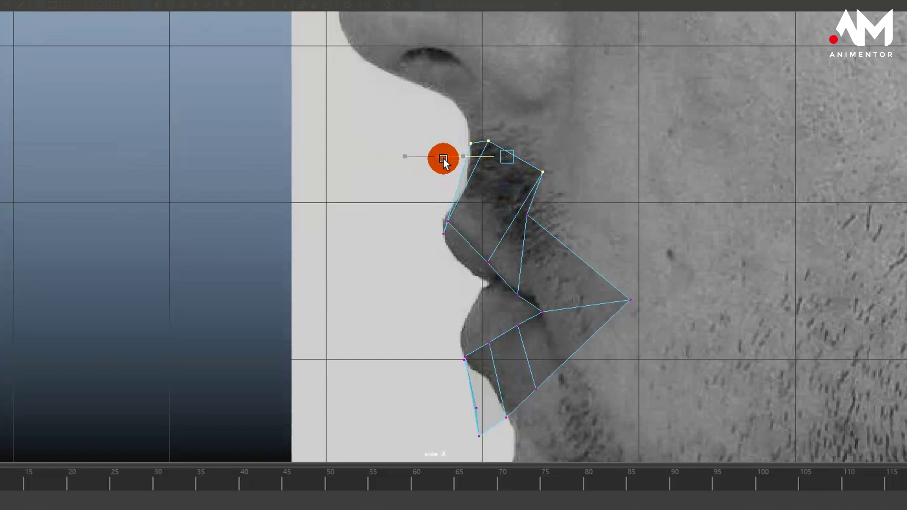
pyautogui.moveTo(443, 159); pyautogui.dragTo(443, 159)
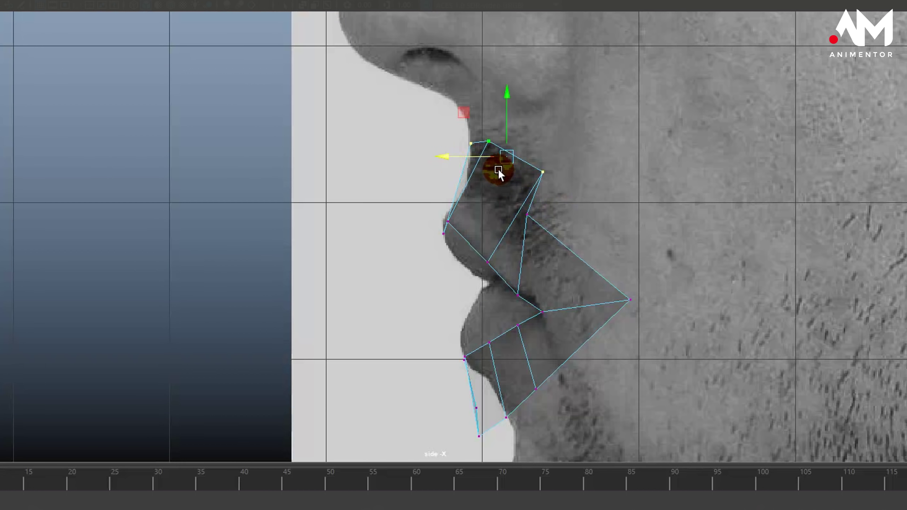
# - Move the upper ring vertex beside the mouth corner back and slightly up, and shift the outer corner vertex slightly back
pyautogui.moveTo(550, 206); pyautogui.dragTo(520, 227)
pyautogui.moveTo(533, 215); pyautogui.dragTo(584, 203)
pyautogui.moveTo(659, 334); pyautogui.dragTo(634, 293)
# - Move the ring's three lower inner vertices back to the profile under the lower lip, and pull the next outer vertex further back
pyautogui.keyDown('alt'); pyautogui.moveTo(633, 368); pyautogui.dragTo(646, 216, button='middle'); pyautogui.keyUp('alt')
pyautogui.press('space')
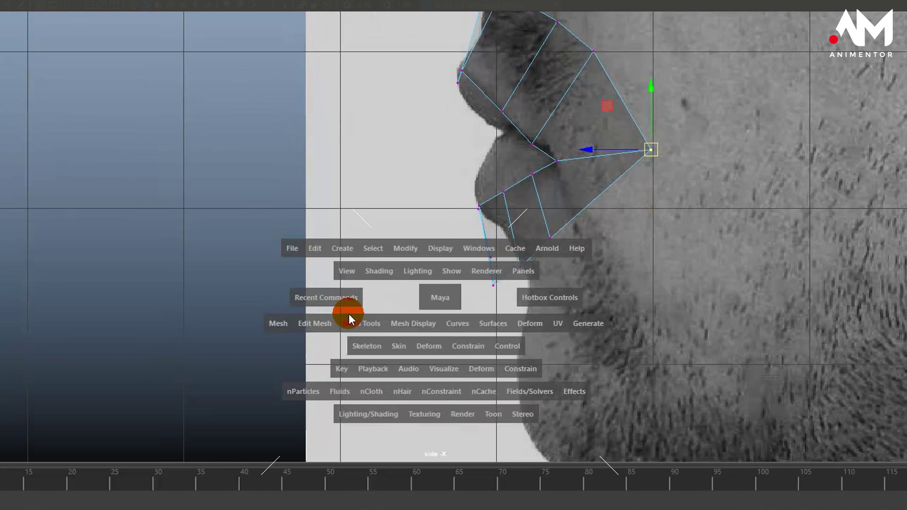
pyautogui.press('space')
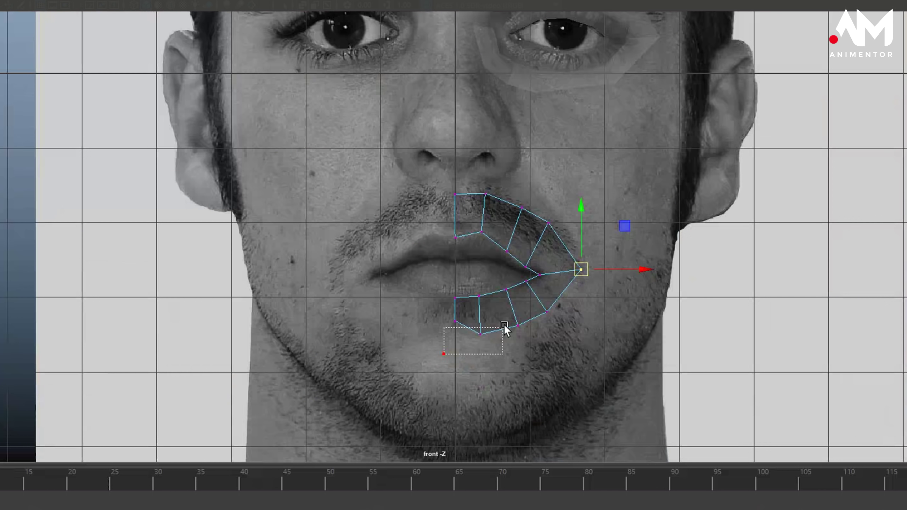
pyautogui.moveTo(504, 325); pyautogui.dragTo(528, 309)
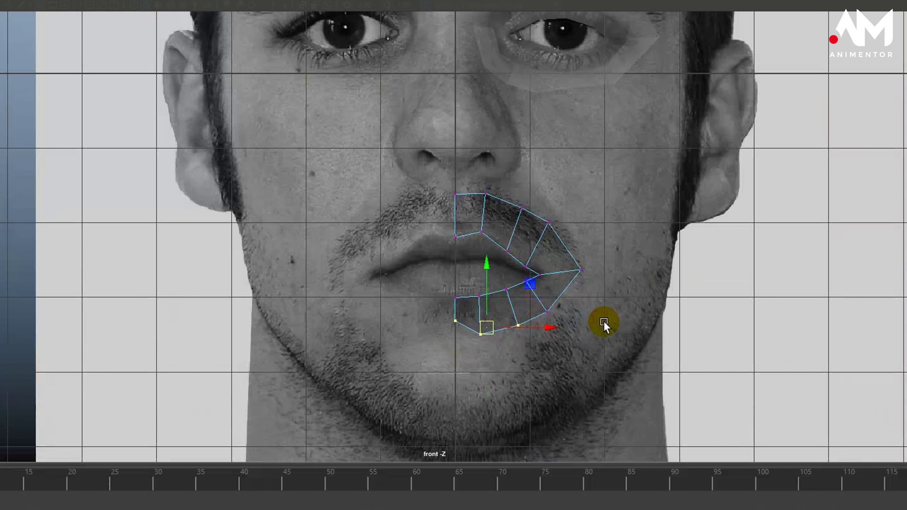
pyautogui.press('space')
pyautogui.press('space')
pyautogui.moveTo(450, 274); pyautogui.dragTo(476, 271)
pyautogui.moveTo(576, 246); pyautogui.dragTo(593, 240)
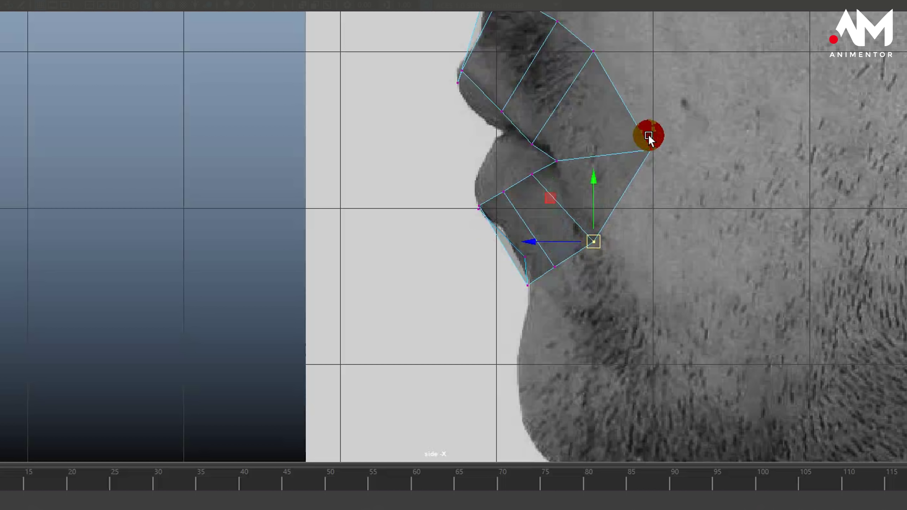
pyautogui.moveTo(614, 128); pyautogui.dragTo(655, 147)
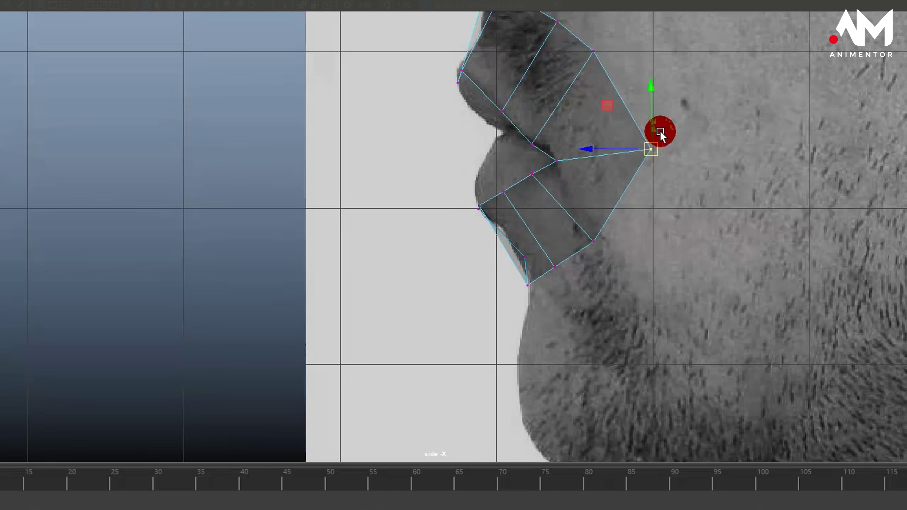
# - Reverse the face normals of the lip ring mesh in the perspective view so its dark faces point outward
pyautogui.press('space')
pyautogui.press('space')
pyautogui.keyDown('alt'); pyautogui.moveTo(526, 361); pyautogui.dragTo(508, 333); pyautogui.keyUp('alt')
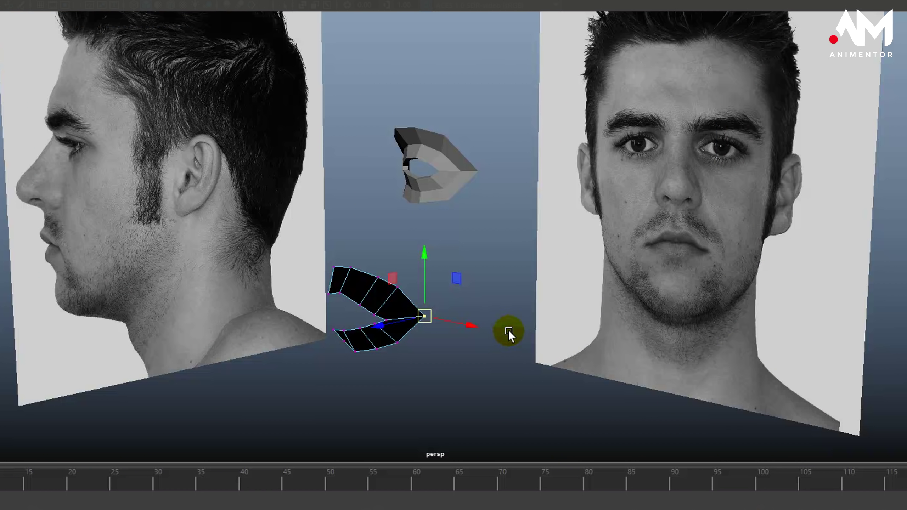
pyautogui.press('F8')
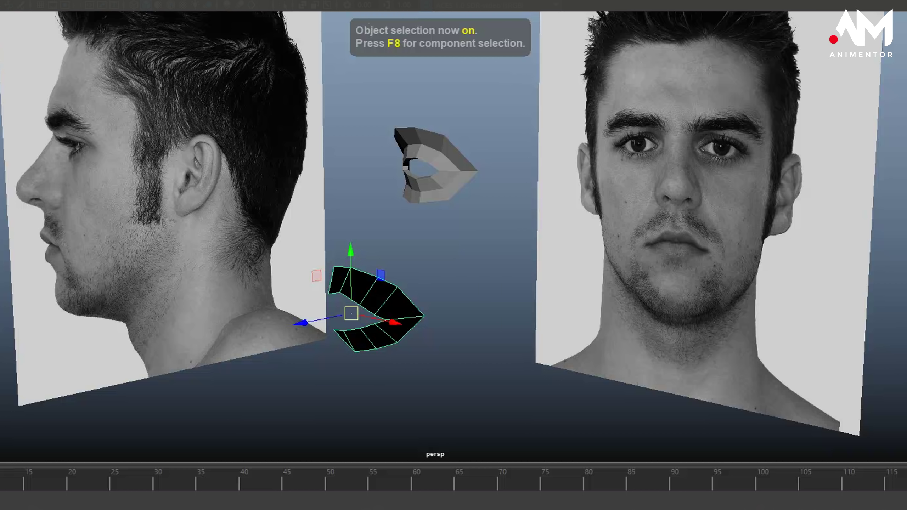
pyautogui.click(238, 0)
pyautogui.click(250, 0)
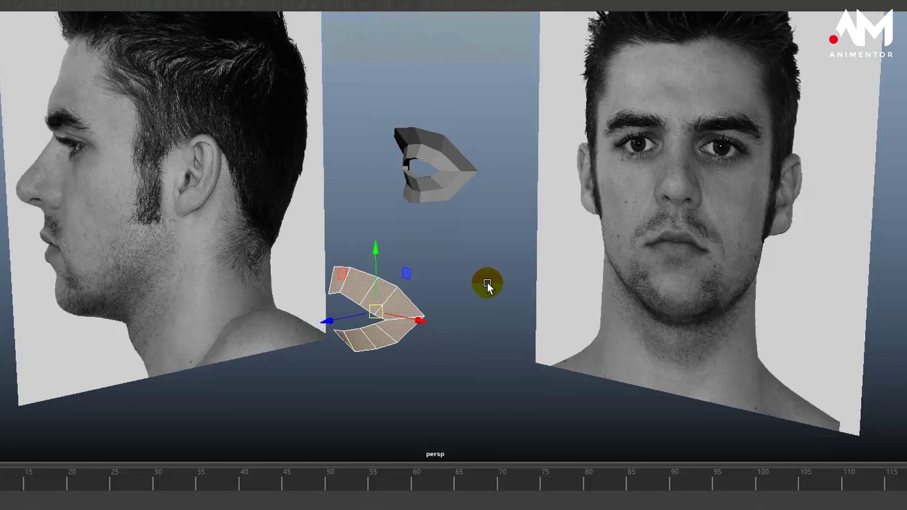
pyautogui.keyDown('alt'); pyautogui.moveTo(454, 294); pyautogui.dragTo(466, 294); pyautogui.keyUp('alt')
pyautogui.click(438, 250)
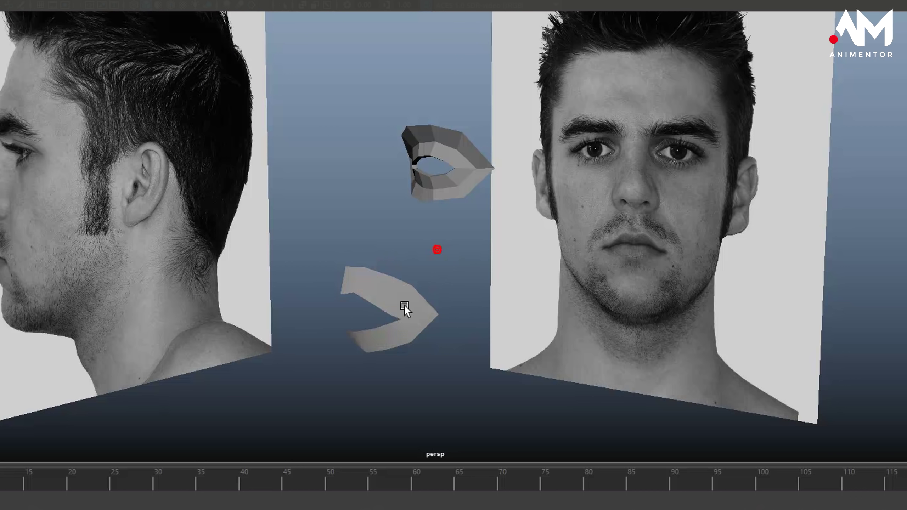
pyautogui.click(407, 307)
pyautogui.press('space')
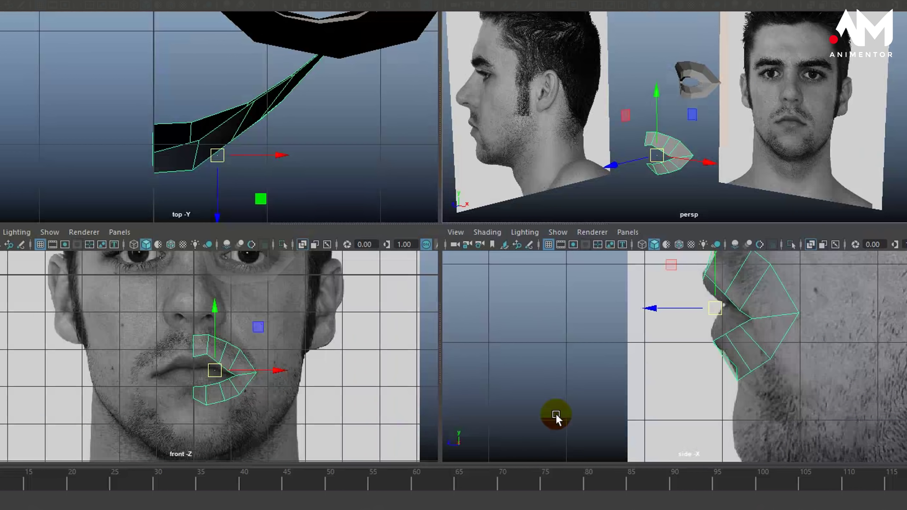
pyautogui.press('space')
pyautogui.press('space')
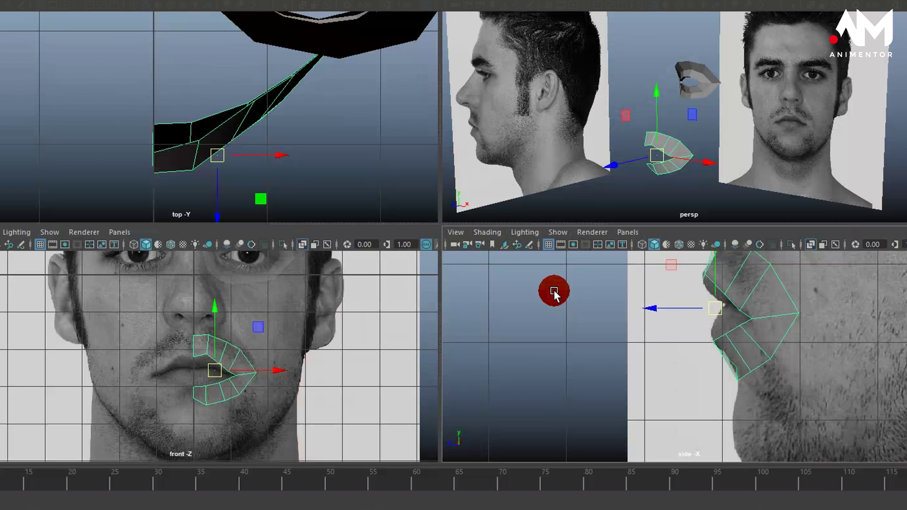
pyautogui.press('space')
# - Move the ring's lower centre-line vertex forward and fine-tune it against the side profile just below the lower lip
pyautogui.keyDown('alt'); pyautogui.moveTo(569, 297); pyautogui.dragTo(581, 320); pyautogui.keyUp('alt')
pyautogui.rightClick(526, 324)
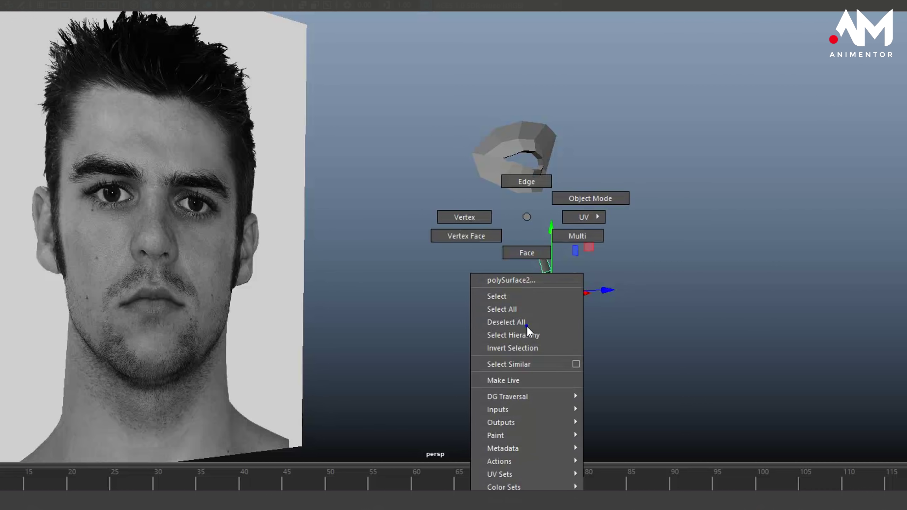
pyautogui.click(483, 205)
pyautogui.click(528, 322)
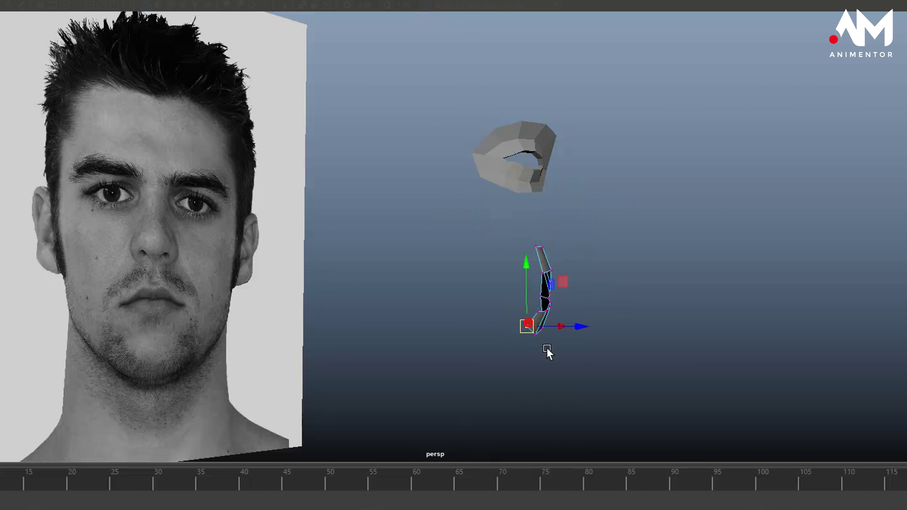
pyautogui.press('space')
pyautogui.press('space')
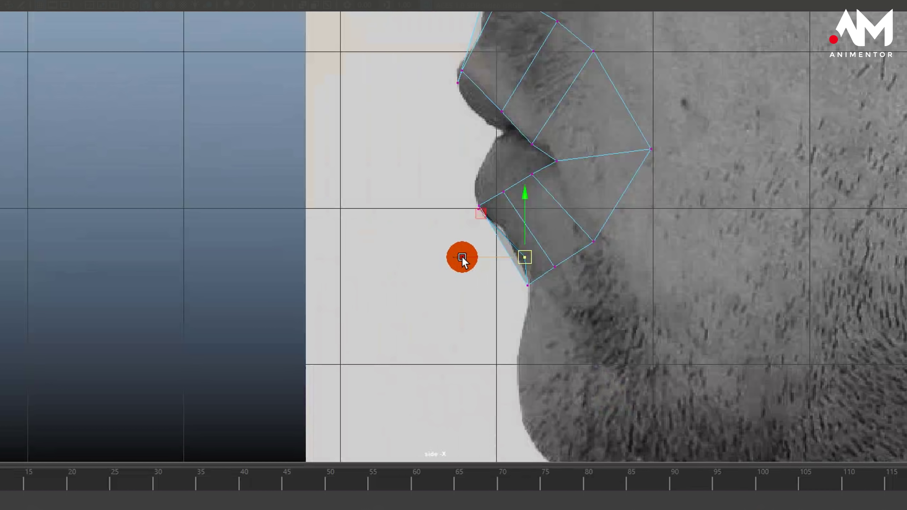
pyautogui.moveTo(462, 256); pyautogui.dragTo(452, 255)
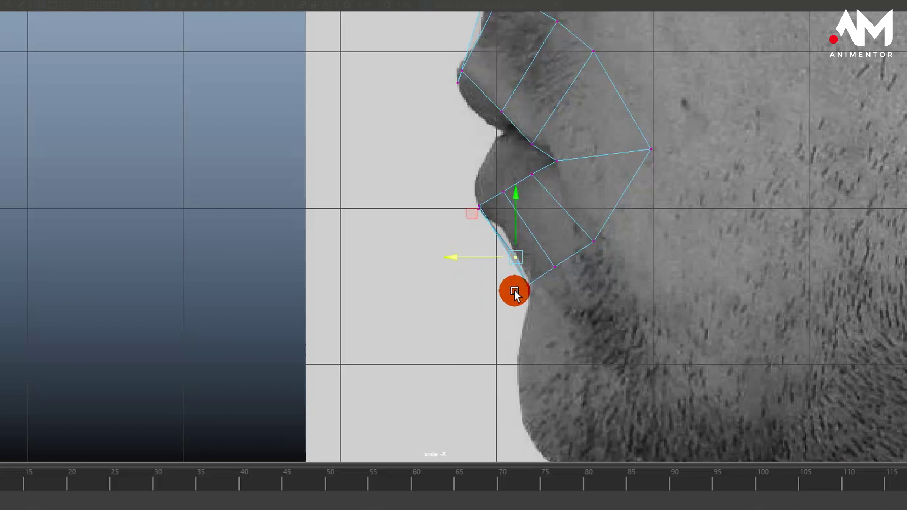
pyautogui.moveTo(500, 308); pyautogui.dragTo(541, 240)
pyautogui.moveTo(465, 267); pyautogui.dragTo(472, 265)
pyautogui.press('space')
pyautogui.click(550, 333)
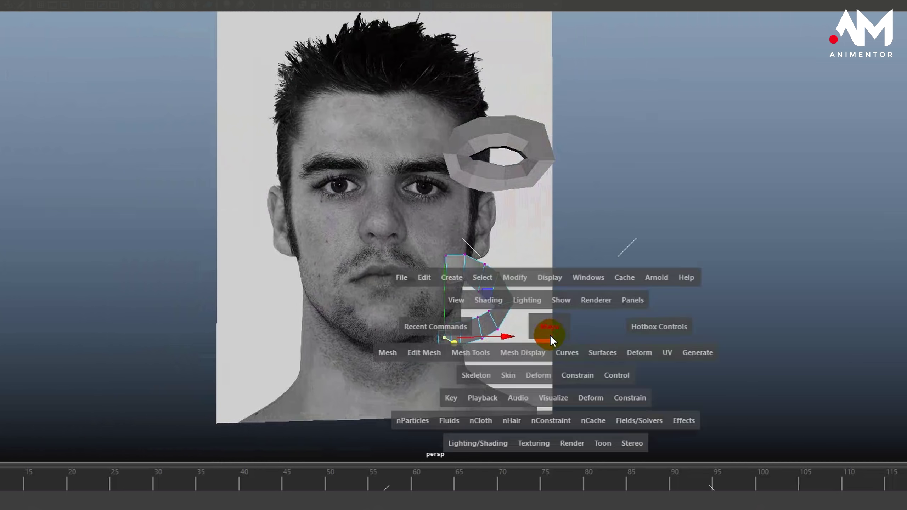
pyautogui.press('space')
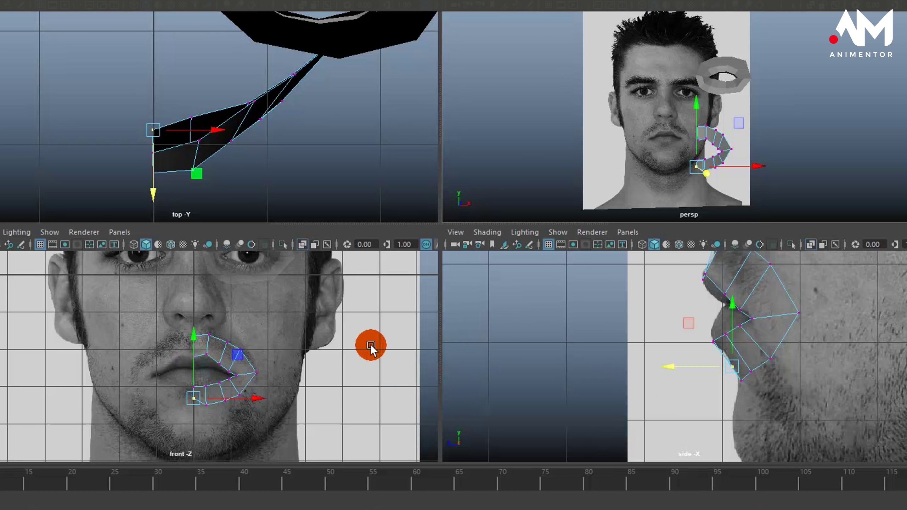
pyautogui.press('space')
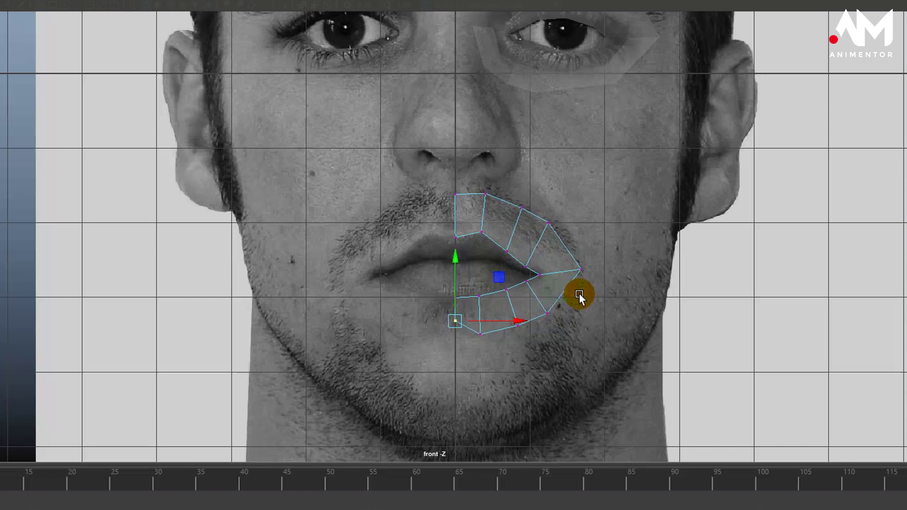
# - Extrude the half-mouth ring's inner edge loop and scale the new edges slightly inward toward the lips
pyautogui.moveTo(475, 234); pyautogui.dragTo(481, 169, button='right')
pyautogui.click(468, 235)
pyautogui.keyDown('shift'); pyautogui.click(497, 246); pyautogui.keyUp('shift')
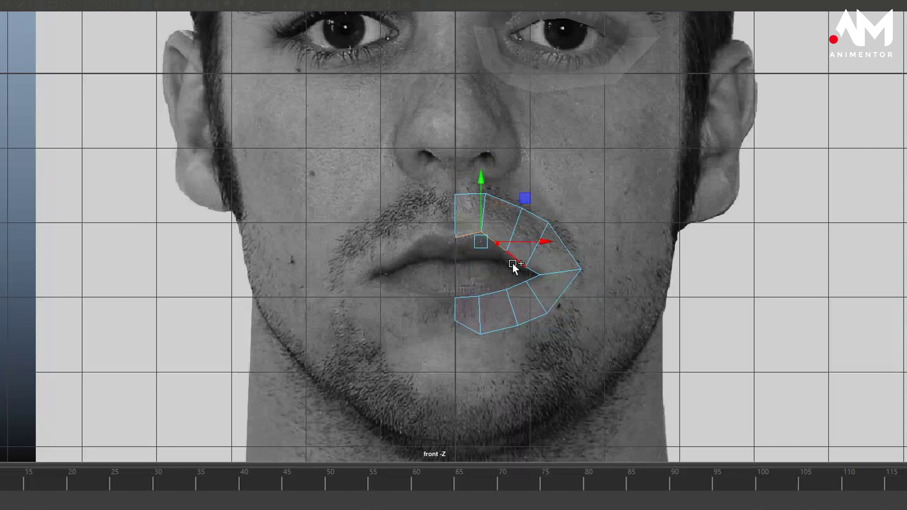
pyautogui.keyDown('shift'); pyautogui.click(519, 263); pyautogui.keyUp('shift')
pyautogui.keyDown('shift'); pyautogui.click(535, 271); pyautogui.keyUp('shift')
pyautogui.keyDown('shift'); pyautogui.click(532, 280); pyautogui.keyUp('shift')
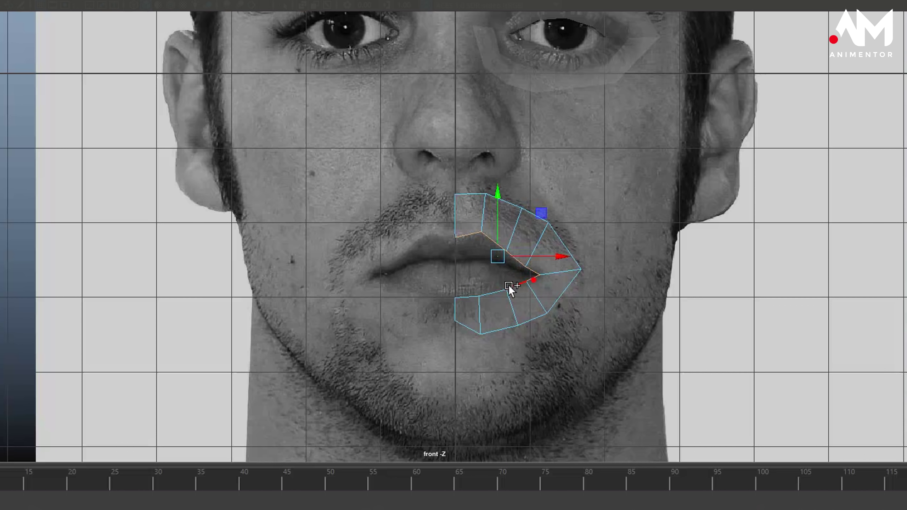
pyautogui.keyDown('shift'); pyautogui.click(509, 288); pyautogui.keyUp('shift')
pyautogui.keyDown('shift'); pyautogui.click(493, 293); pyautogui.keyUp('shift')
pyautogui.keyDown('shift'); pyautogui.click(454, 285); pyautogui.keyUp('shift')
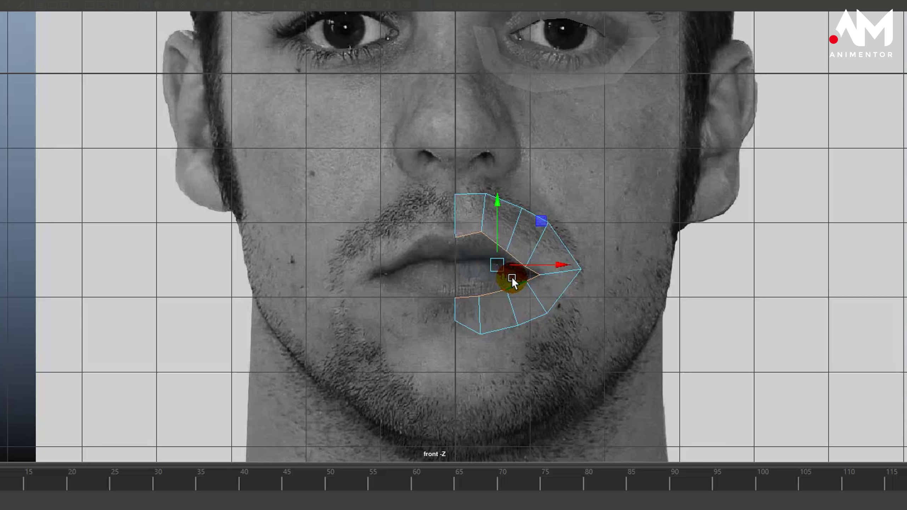
pyautogui.scroll(4, 550, 295)
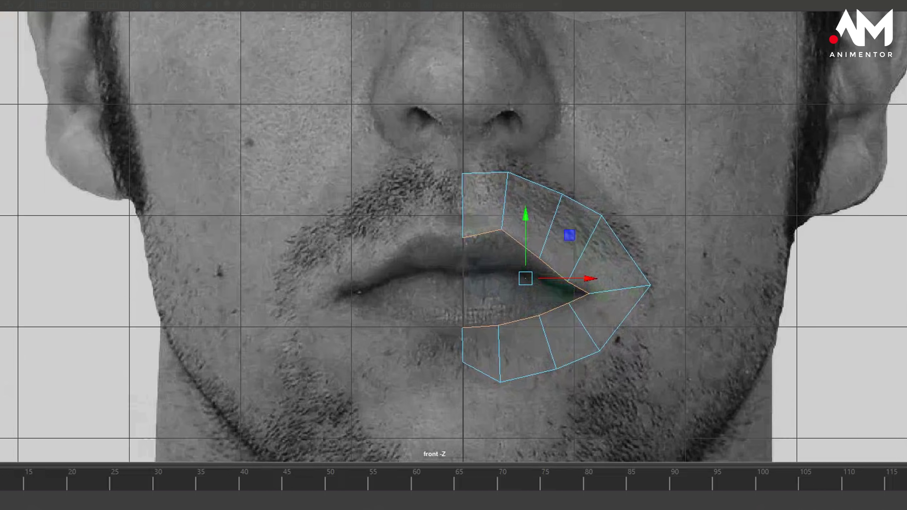
pyautogui.hotkey('ctrl', 'e')
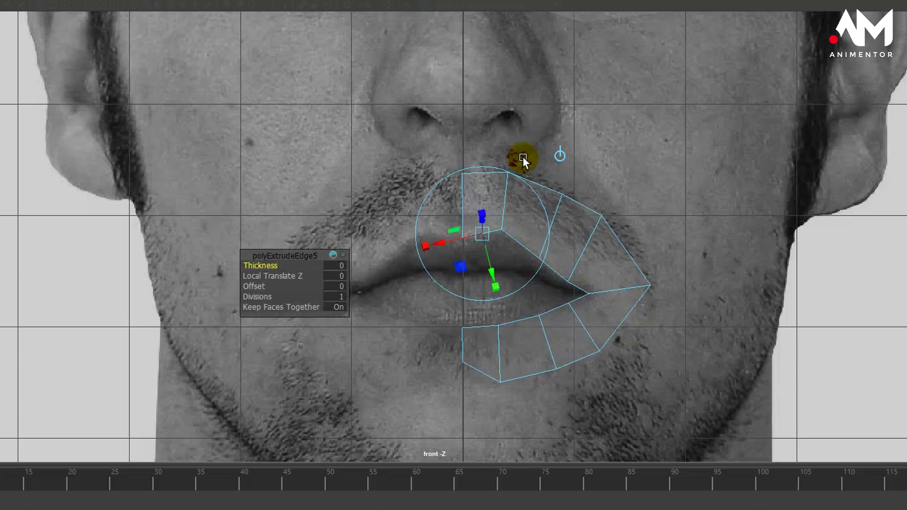
pyautogui.click(538, 258)
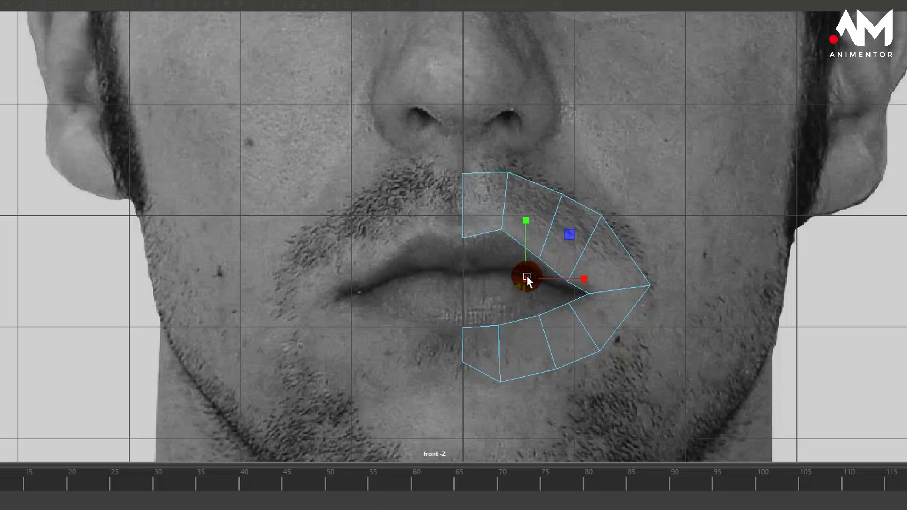
pyautogui.moveTo(527, 281); pyautogui.dragTo(513, 287)
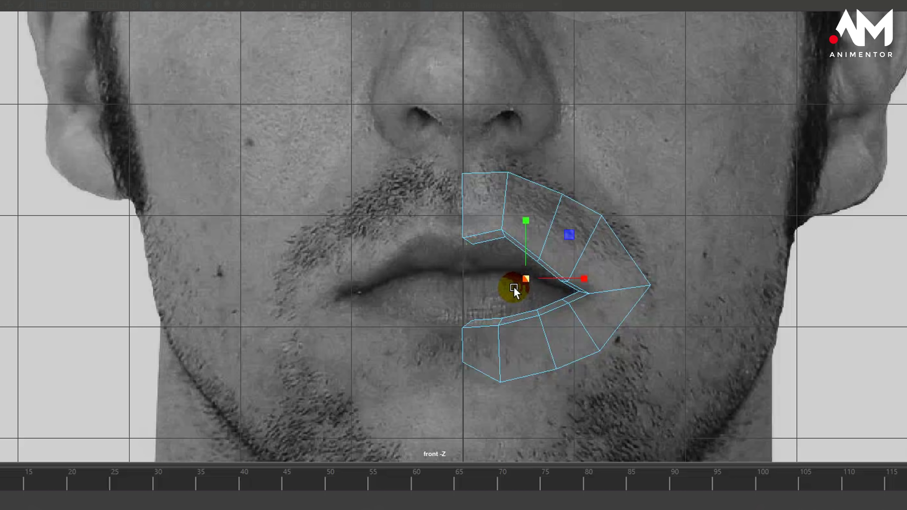
# - Shift the extruded inner edges sideways to the face's centre line and align their upper and lower end vertices with it
pyautogui.moveTo(599, 275); pyautogui.dragTo(590, 279)
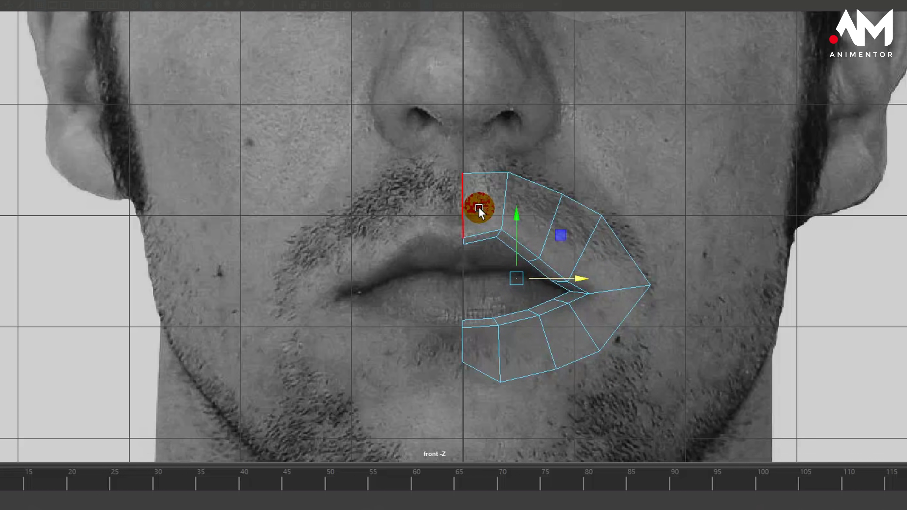
pyautogui.moveTo(581, 279); pyautogui.dragTo(578, 275)
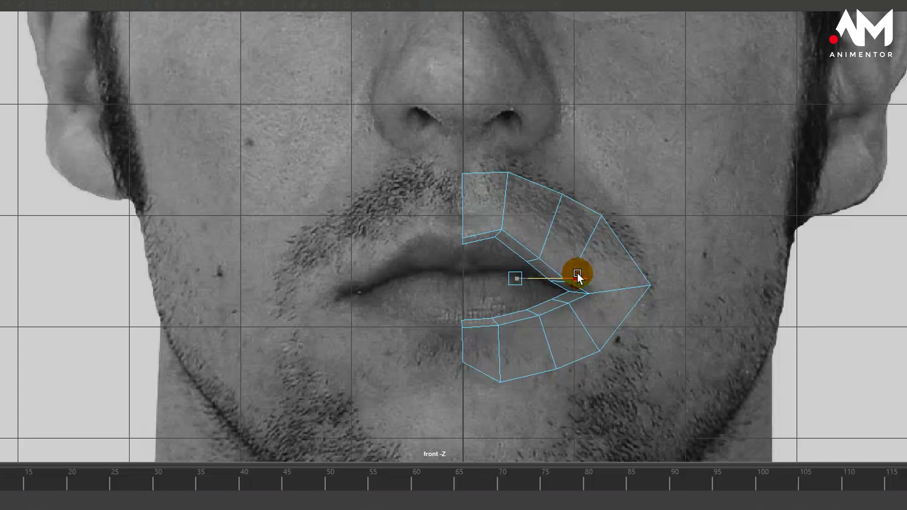
pyautogui.scroll(3, 503, 313)
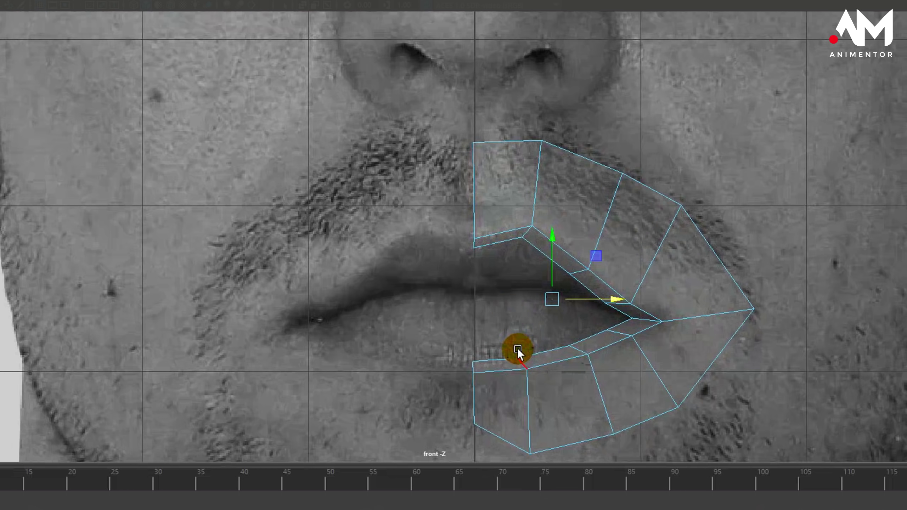
pyautogui.moveTo(518, 348)
pyautogui.keyDown('alt'); pyautogui.mouseDown(button='middle')
pyautogui.moveTo(525, 299)
pyautogui.moveTo(470, 225)
pyautogui.mouseUp(button='middle'); pyautogui.keyUp('alt')
pyautogui.moveTo(492, 240); pyautogui.dragTo(540, 262, button='right')
pyautogui.click(502, 249)
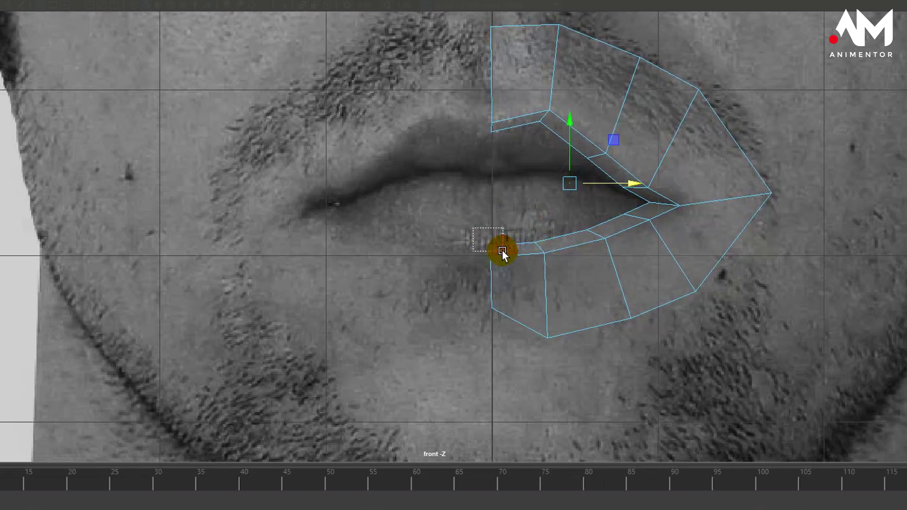
pyautogui.moveTo(495, 245); pyautogui.dragTo(442, 220, button='right')
pyautogui.moveTo(502, 245); pyautogui.dragTo(549, 241)
pyautogui.moveTo(508, 123); pyautogui.dragTo(554, 129)
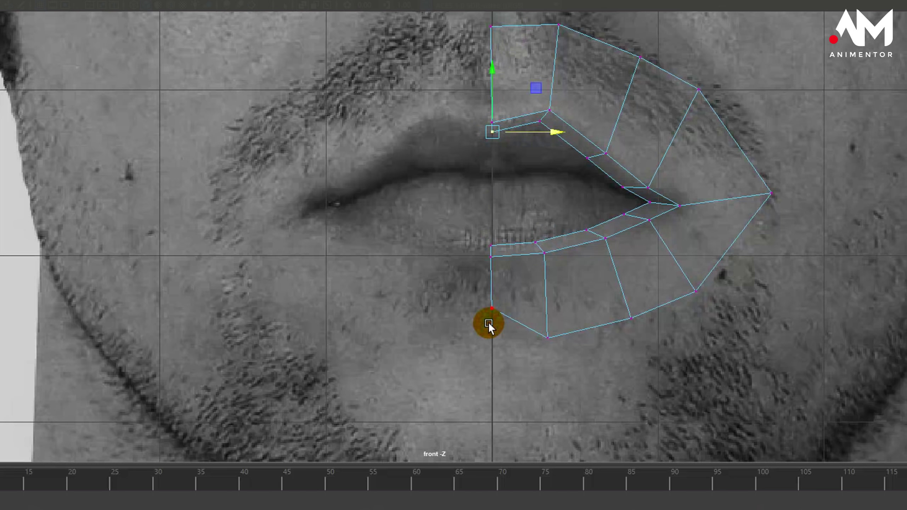
# - Select the new inner edge loop around the mouth opening and push it back in depth behind the lip ring
pyautogui.scroll(2, 540, 232)
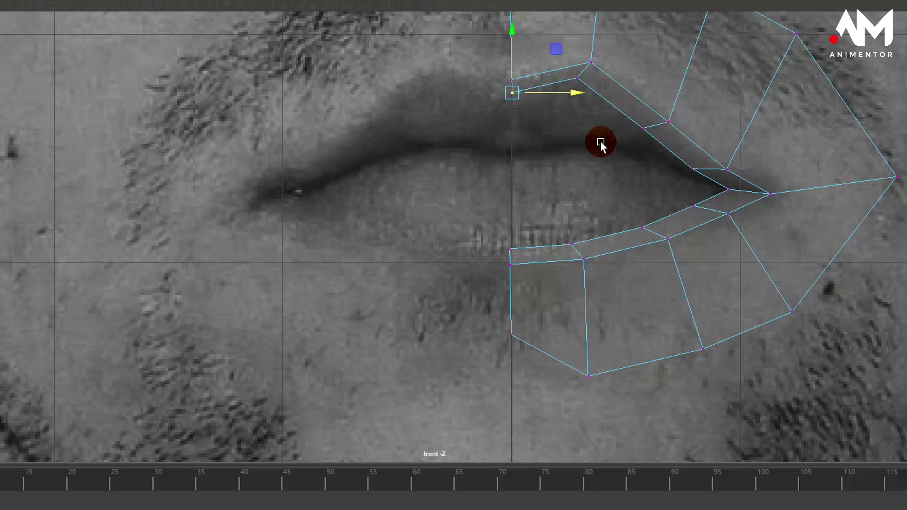
pyautogui.moveTo(702, 179); pyautogui.dragTo(704, 144, button='right')
pyautogui.click(511, 256)
pyautogui.keyDown('shift'); pyautogui.click(550, 248); pyautogui.keyUp('shift')
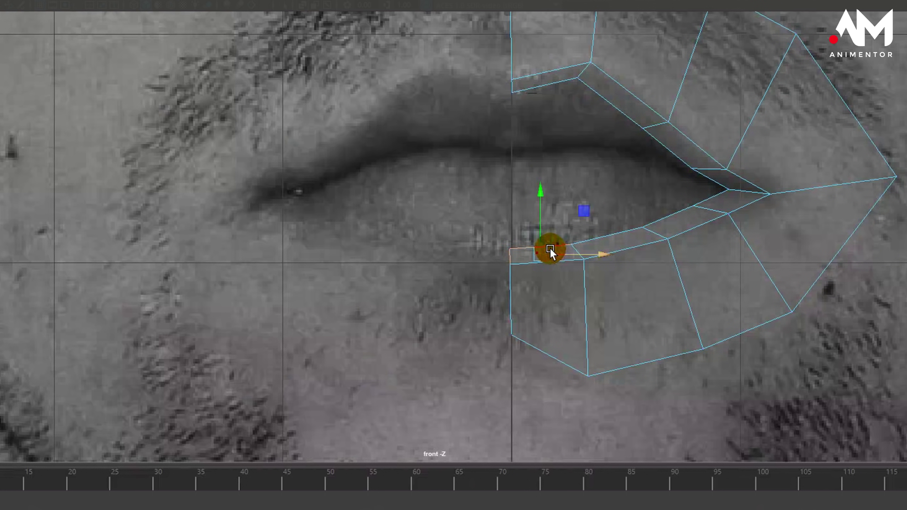
pyautogui.keyDown('shift'); pyautogui.click(595, 234); pyautogui.keyUp('shift')
pyautogui.keyDown('shift'); pyautogui.click(669, 216); pyautogui.keyUp('shift')
pyautogui.keyDown('shift'); pyautogui.click(709, 198); pyautogui.keyUp('shift')
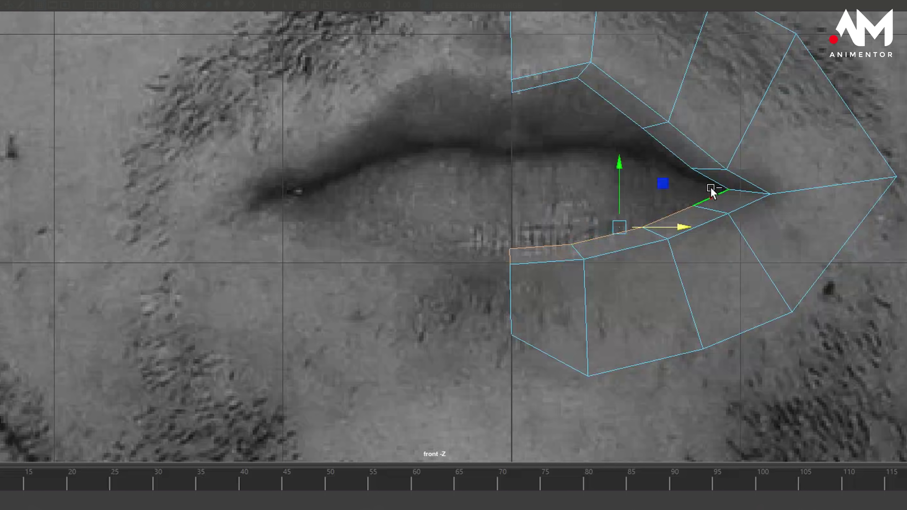
pyautogui.keyDown('shift'); pyautogui.click(702, 178); pyautogui.keyUp('shift')
pyautogui.keyDown('shift'); pyautogui.click(678, 152); pyautogui.keyUp('shift')
pyautogui.keyDown('shift'); pyautogui.click(610, 102); pyautogui.keyUp('shift')
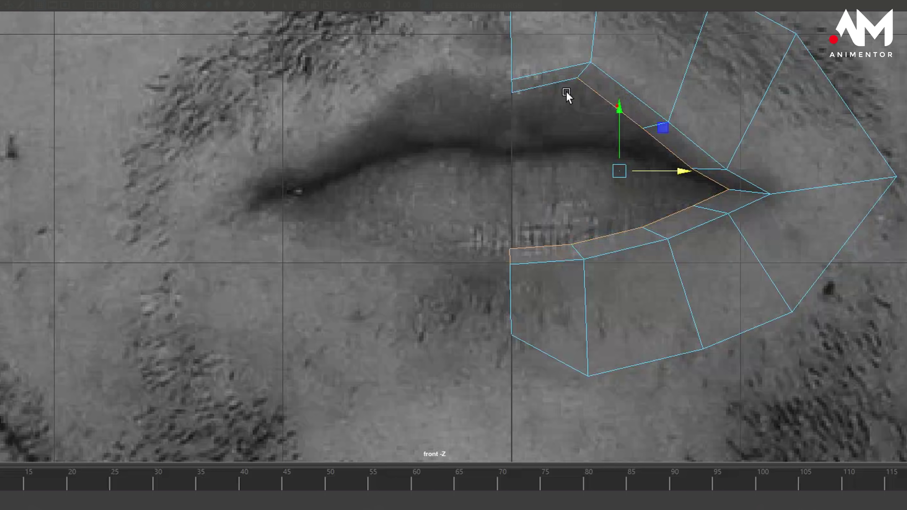
pyautogui.press('space')
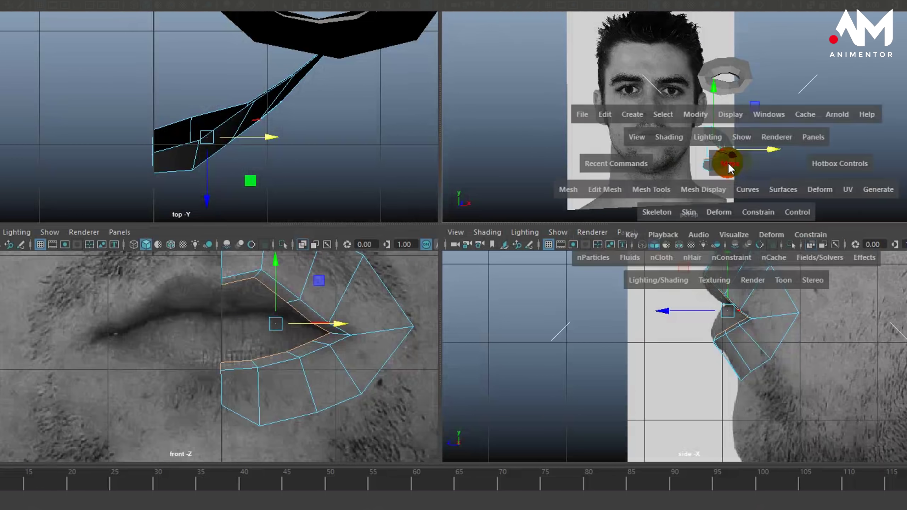
pyautogui.keyDown('alt'); pyautogui.moveTo(610, 257); pyautogui.dragTo(314, 302); pyautogui.keyUp('alt')
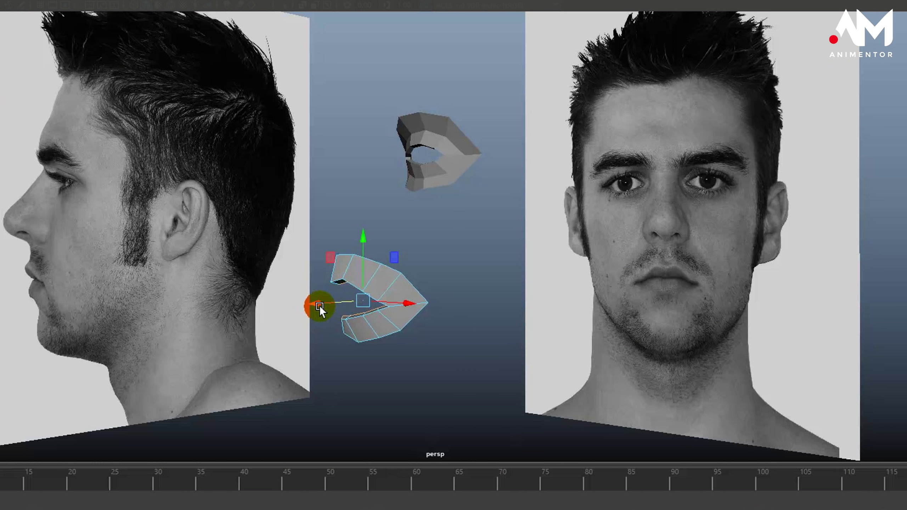
pyautogui.keyDown('alt'); pyautogui.moveTo(364, 333); pyautogui.dragTo(496, 297); pyautogui.keyUp('alt')
pyautogui.press('space')
pyautogui.press('space')
pyautogui.scroll(1, 607, 277)
pyautogui.keyDown('alt'); pyautogui.moveTo(607, 277); pyautogui.dragTo(585, 325, button='middle'); pyautogui.keyUp('alt')
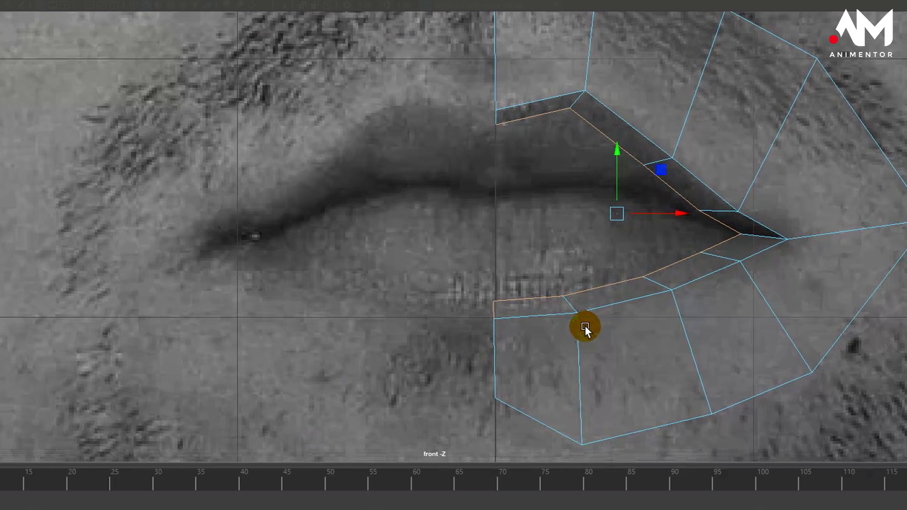
# - Raise the lower lip's four inner vertices, from the centre line toward the mouth corner, to the parting line between the lips
pyautogui.moveTo(521, 217); pyautogui.dragTo(464, 214, button='right')
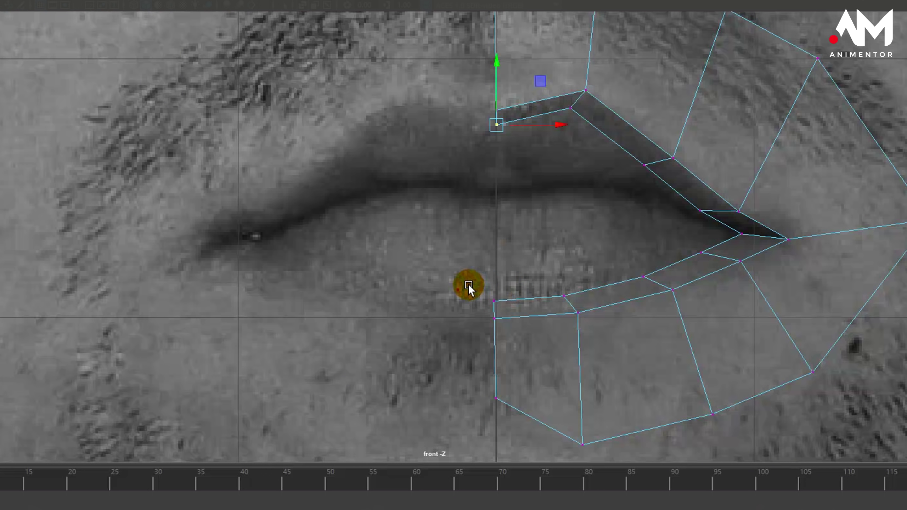
pyautogui.moveTo(470, 286); pyautogui.dragTo(521, 306)
pyautogui.moveTo(490, 248); pyautogui.dragTo(502, 146)
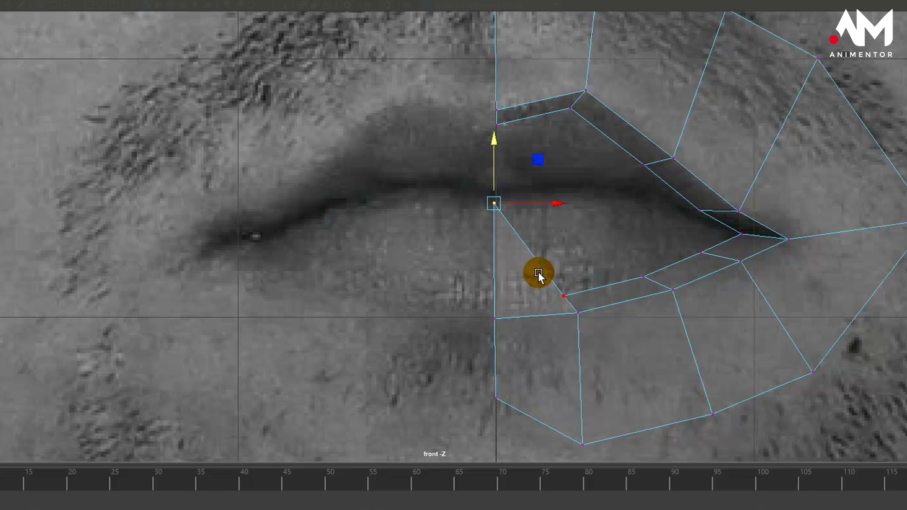
pyautogui.moveTo(540, 275); pyautogui.dragTo(581, 308)
pyautogui.click(564, 241)
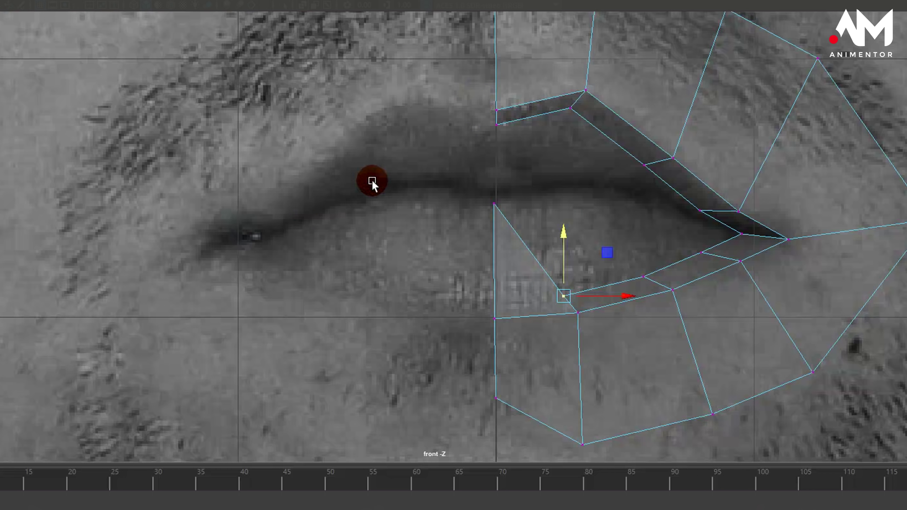
pyautogui.moveTo(565, 232); pyautogui.dragTo(568, 129)
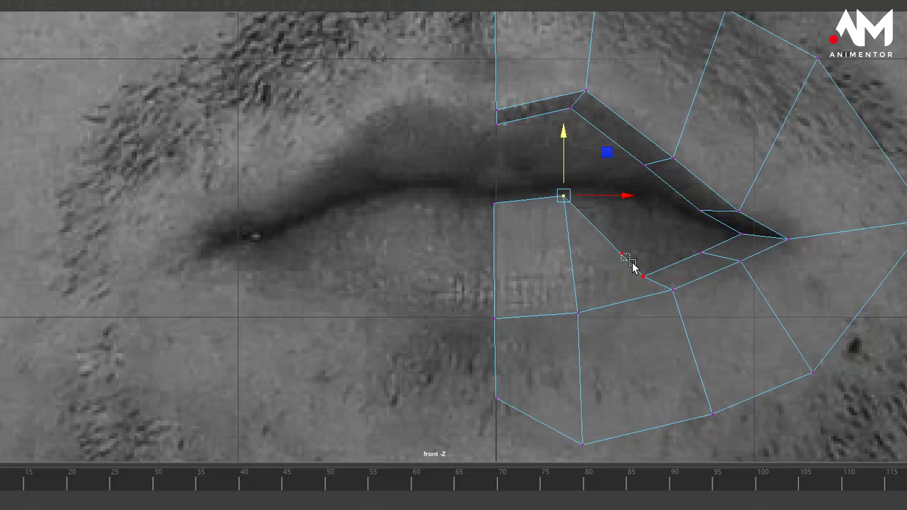
pyautogui.click(643, 276)
pyautogui.moveTo(648, 245); pyautogui.dragTo(637, 142)
pyautogui.click(697, 260)
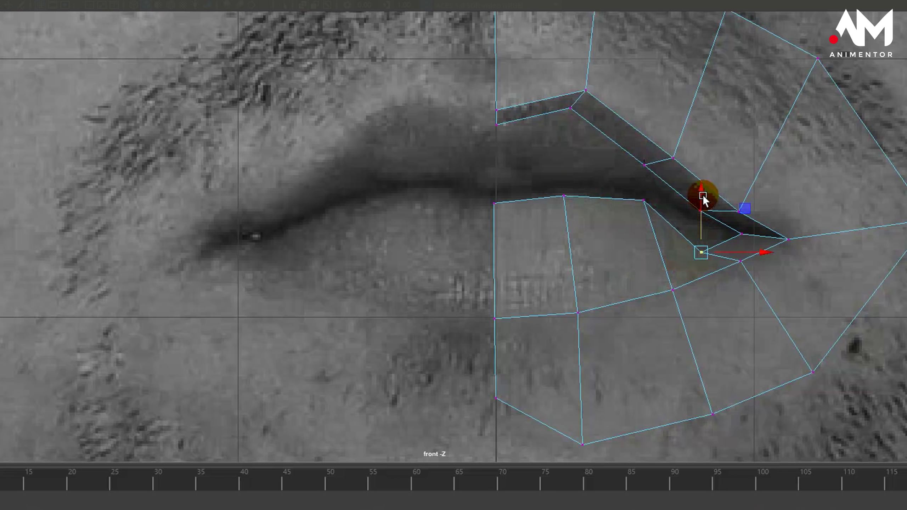
pyautogui.moveTo(704, 196); pyautogui.dragTo(707, 161)
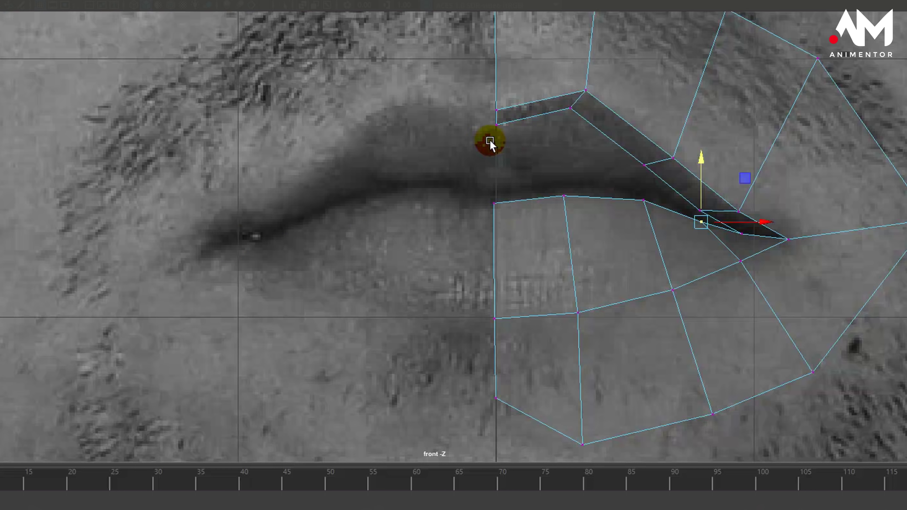
# - Lower the upper lip's inner vertices from the centre line outward to just above the lip parting line, leaving a narrow gap
pyautogui.moveTo(513, 120); pyautogui.dragTo(514, 122)
pyautogui.moveTo(495, 61); pyautogui.dragTo(506, 126)
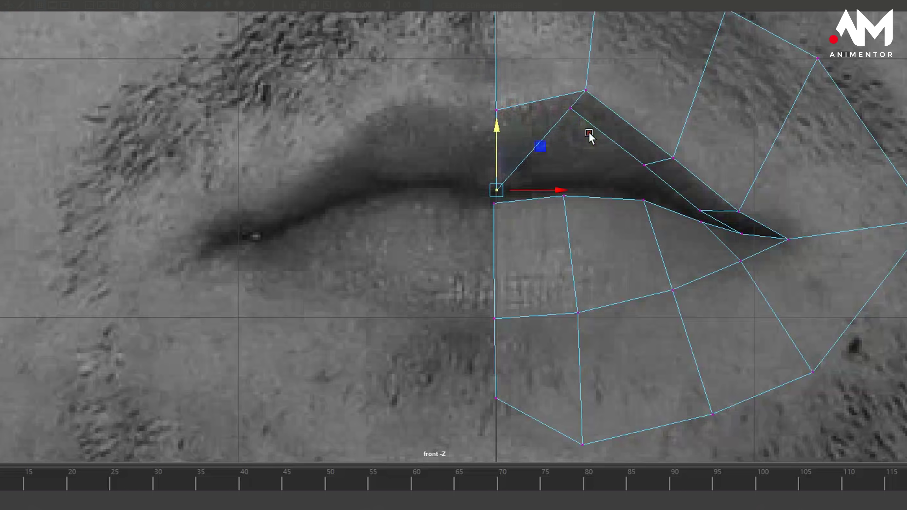
pyautogui.click(561, 95)
pyautogui.moveTo(564, 46); pyautogui.dragTo(568, 122)
pyautogui.moveTo(628, 152); pyautogui.dragTo(665, 185)
pyautogui.moveTo(642, 99); pyautogui.dragTo(651, 124)
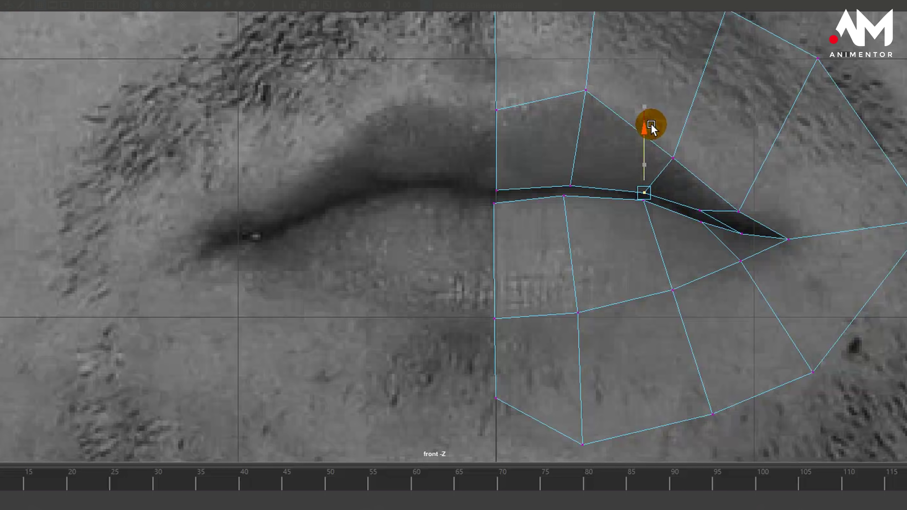
pyautogui.moveTo(698, 213); pyautogui.dragTo(702, 185)
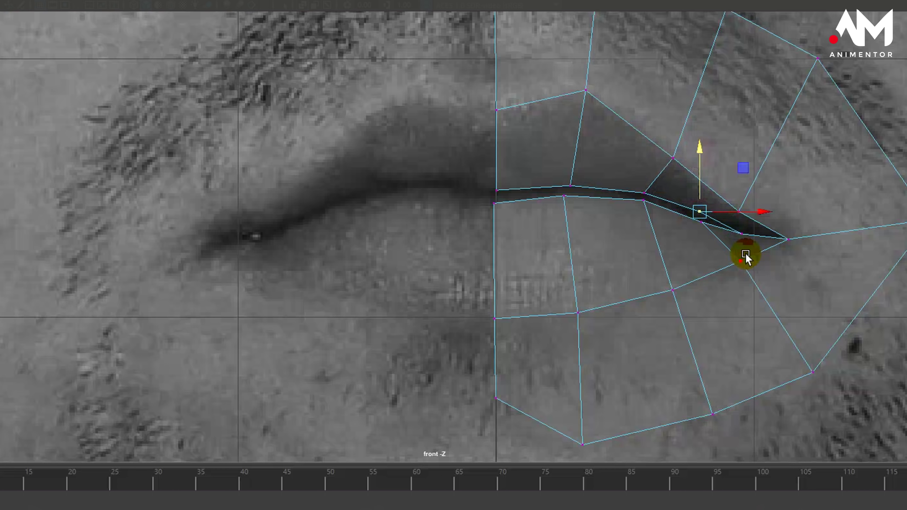
# - Inspect the nearly closed lip mesh in perspective and compare it with the front and side references
pyautogui.press('space')
pyautogui.press('space')
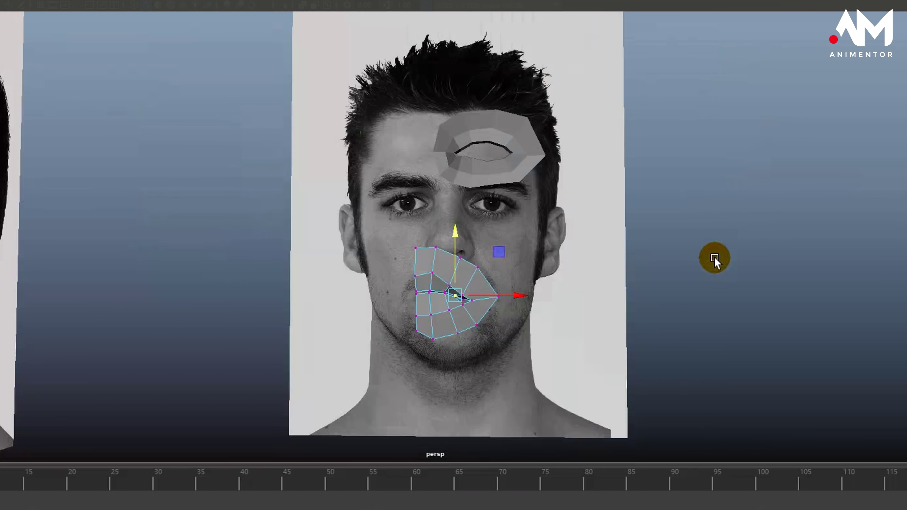
pyautogui.keyDown('alt'); pyautogui.moveTo(715, 257); pyautogui.dragTo(616, 275); pyautogui.keyUp('alt')
pyautogui.keyDown('alt'); pyautogui.moveTo(518, 277); pyautogui.dragTo(701, 260); pyautogui.keyUp('alt')
pyautogui.keyDown('alt'); pyautogui.moveTo(476, 323); pyautogui.dragTo(771, 346, button='right'); pyautogui.keyUp('alt')
pyautogui.keyDown('alt'); pyautogui.moveTo(604, 374); pyautogui.dragTo(708, 281, button='middle'); pyautogui.keyUp('alt')
pyautogui.press('space')
pyautogui.press('space')
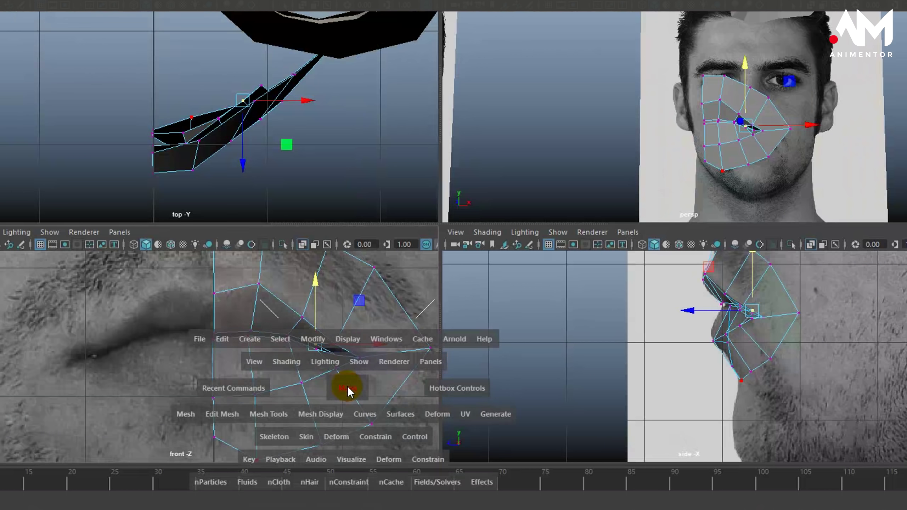
pyautogui.keyDown('alt'); pyautogui.moveTo(548, 322); pyautogui.dragTo(603, 319); pyautogui.keyUp('alt')
pyautogui.keyDown('alt'); pyautogui.moveTo(604, 319); pyautogui.dragTo(514, 333, button='right'); pyautogui.keyUp('alt')
pyautogui.keyDown('alt'); pyautogui.moveTo(525, 322); pyautogui.dragTo(530, 336, button='middle'); pyautogui.keyUp('alt')
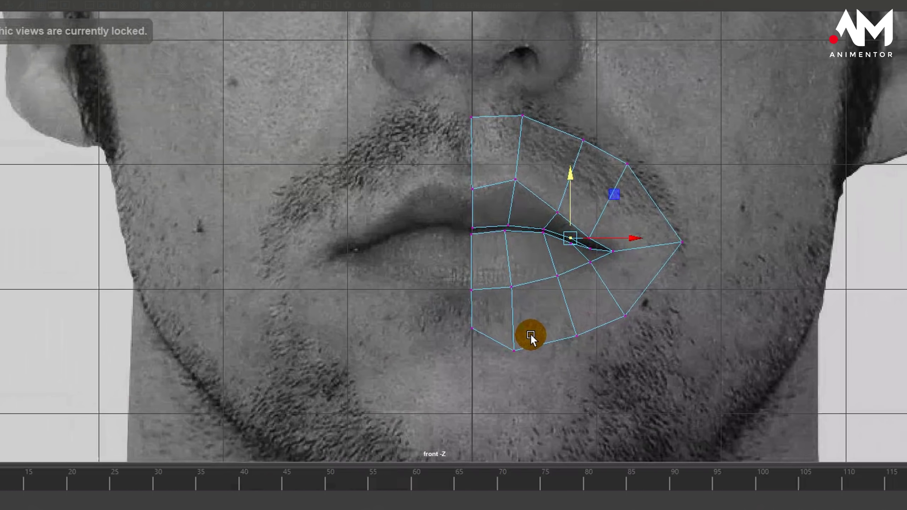
pyautogui.keyDown('alt'); pyautogui.moveTo(531, 336); pyautogui.dragTo(518, 355, button='right'); pyautogui.keyUp('alt')
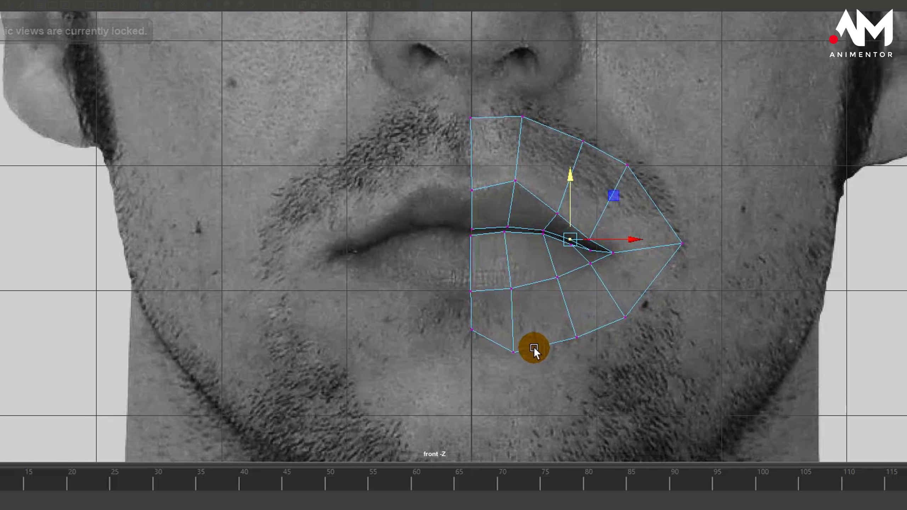
pyautogui.keyDown('alt'); pyautogui.moveTo(534, 349); pyautogui.dragTo(536, 378, button='middle'); pyautogui.keyUp('alt')
pyautogui.press('space')
pyautogui.press('space')
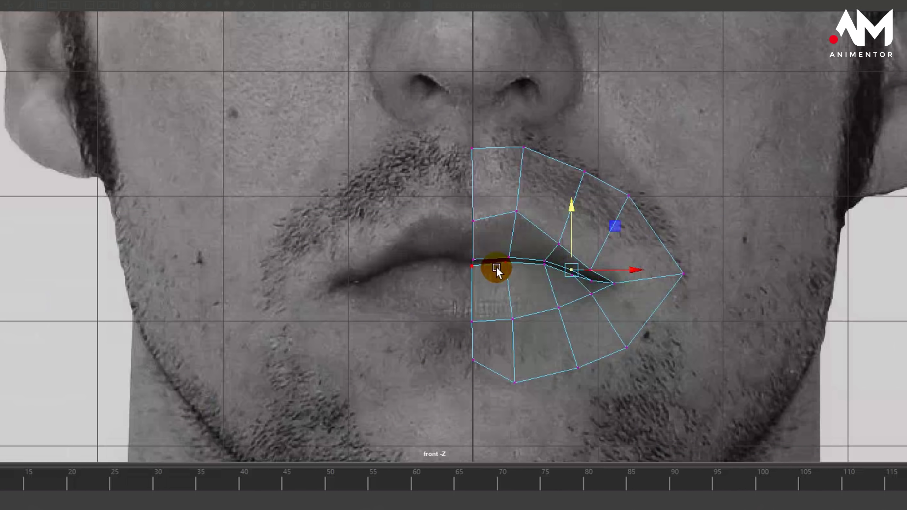
pyautogui.press('space')
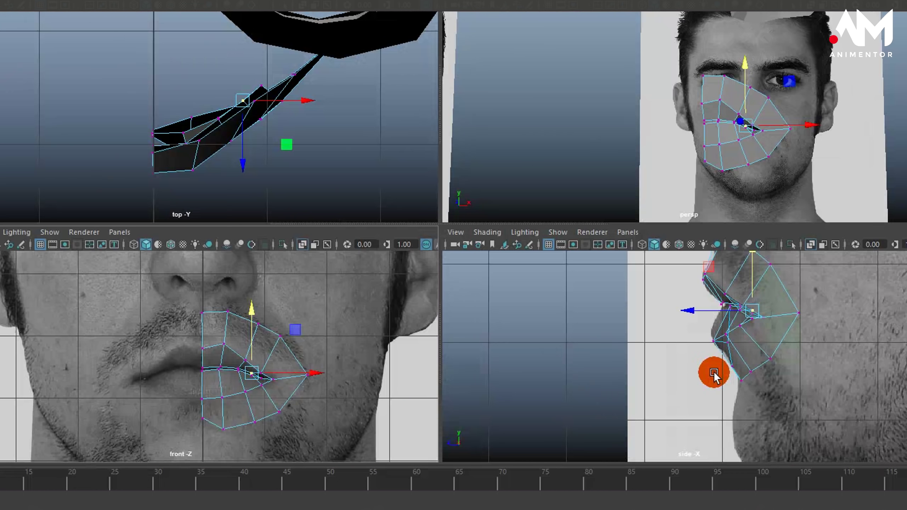
pyautogui.press('space')
pyautogui.keyDown('alt'); pyautogui.moveTo(622, 275); pyautogui.dragTo(609, 408, button='middle'); pyautogui.keyUp('alt')
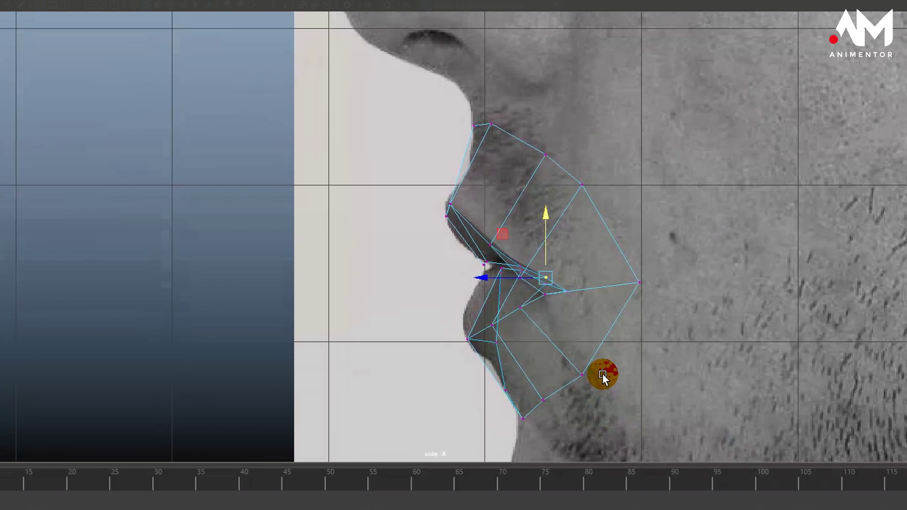
# - Compare the outline of the half-mouth mesh with the side and front reference images around the lips and nose
pyautogui.press('space')
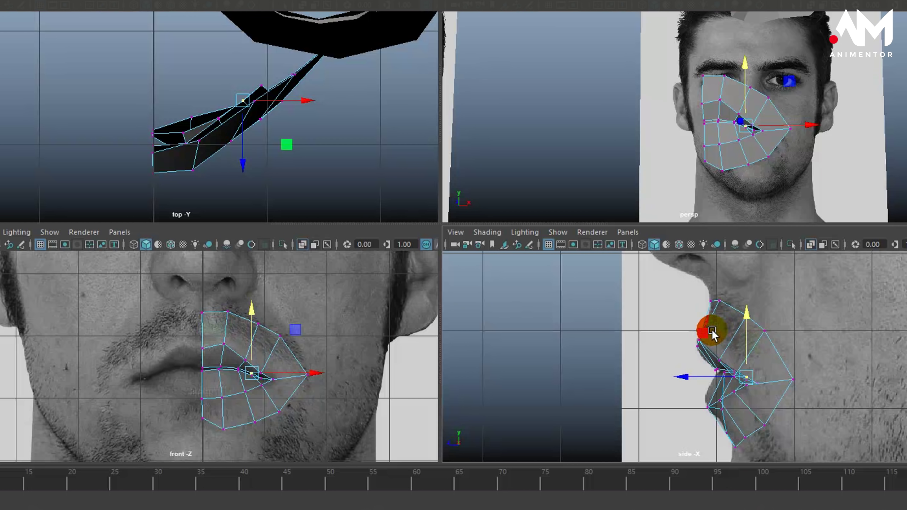
pyautogui.keyDown('alt'); pyautogui.moveTo(735, 378); pyautogui.dragTo(737, 321, button='middle'); pyautogui.keyUp('alt')
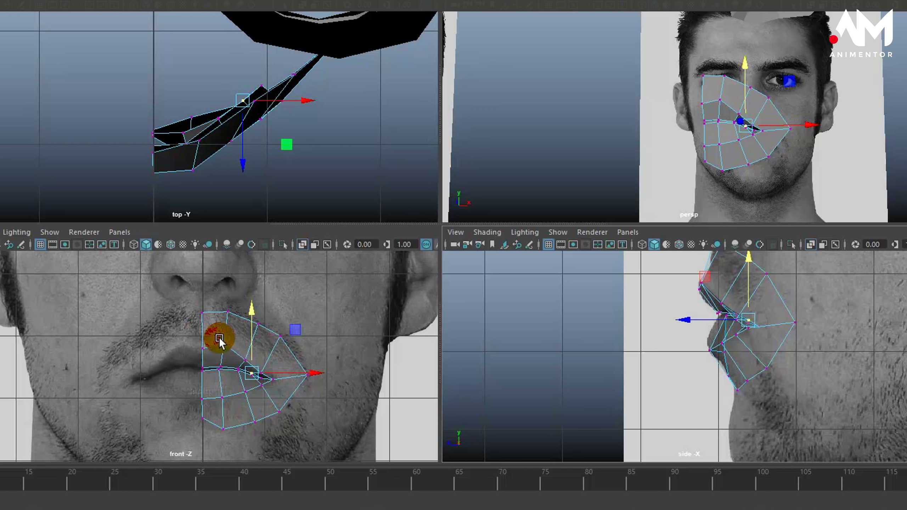
pyautogui.keyDown('alt'); pyautogui.moveTo(217, 334); pyautogui.dragTo(385, 356, button='middle'); pyautogui.keyUp('alt')
pyautogui.press('space')
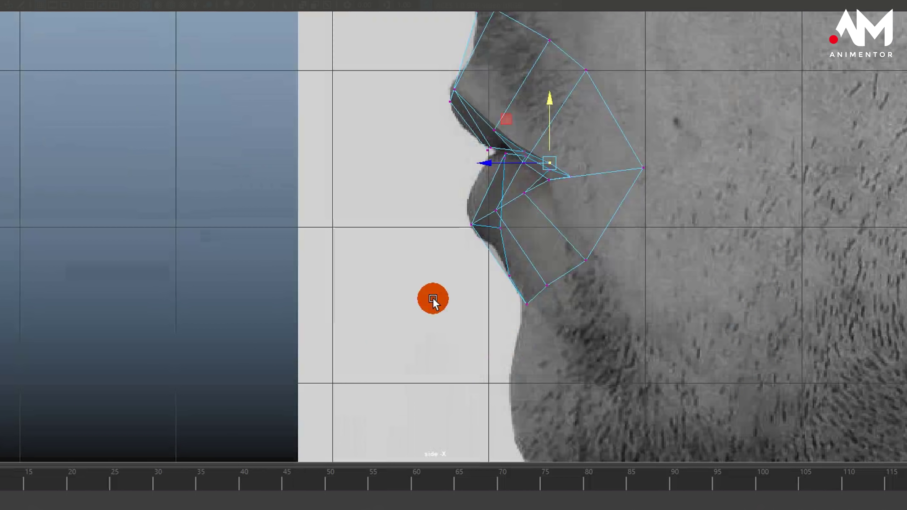
pyautogui.press('space')
pyautogui.press('space')
pyautogui.keyDown('alt'); pyautogui.moveTo(507, 266); pyautogui.dragTo(486, 325, button='middle'); pyautogui.keyUp('alt')
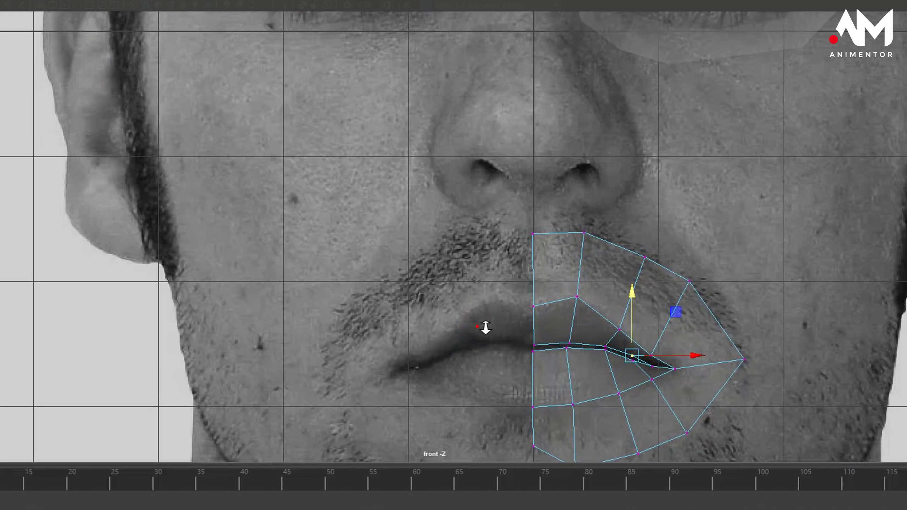
pyautogui.keyDown('alt'); pyautogui.moveTo(486, 325); pyautogui.dragTo(547, 324, button='right'); pyautogui.keyUp('alt')
pyautogui.moveTo(547, 324); pyautogui.dragTo(549, 312)
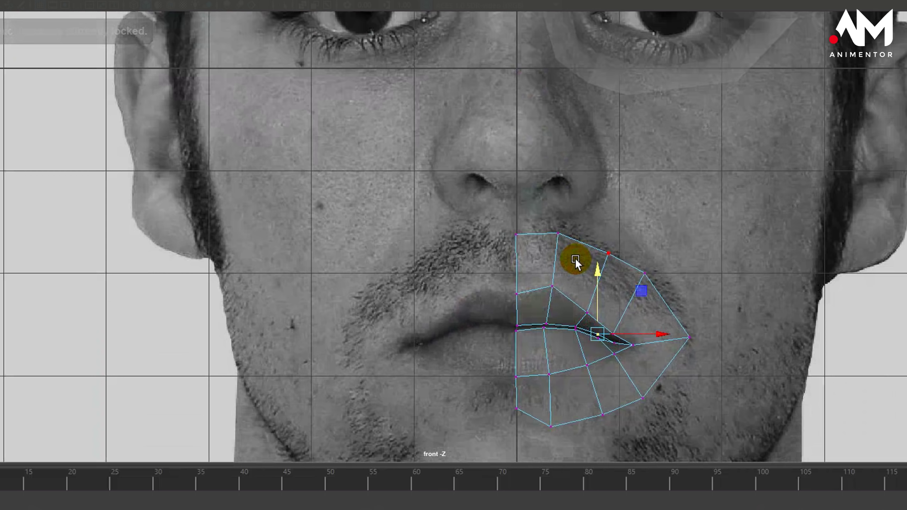
# - Try to move the outer border edges of the half-mouth mesh sideways in the front view
pyautogui.moveTo(546, 231); pyautogui.dragTo(536, 172, button='right')
pyautogui.keyDown('shift'); pyautogui.click(611, 244); pyautogui.keyUp('shift')
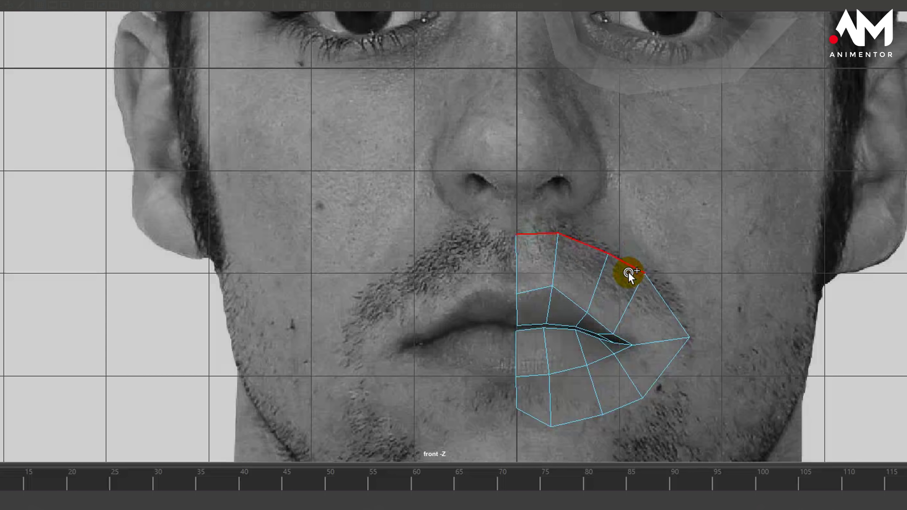
pyautogui.keyDown('shift'); pyautogui.click(666, 367); pyautogui.keyUp('shift')
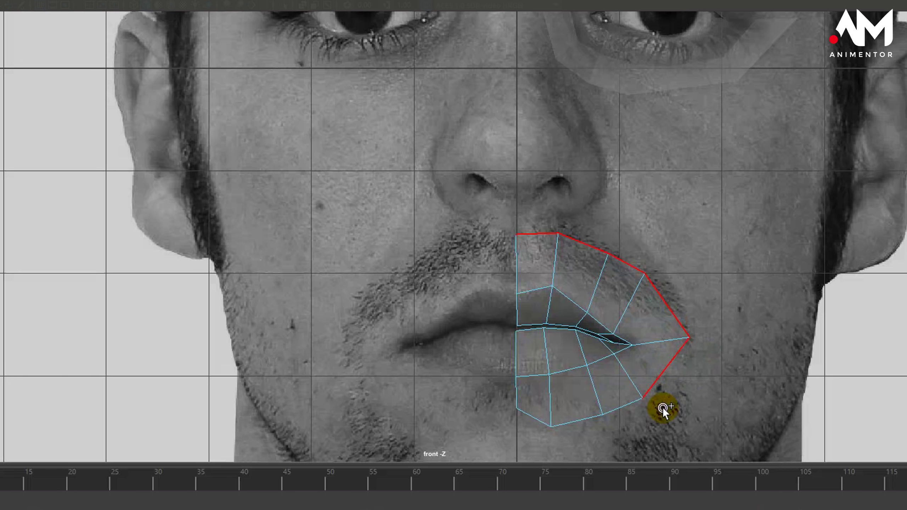
pyautogui.keyDown('shift'); pyautogui.click(618, 408); pyautogui.keyUp('shift')
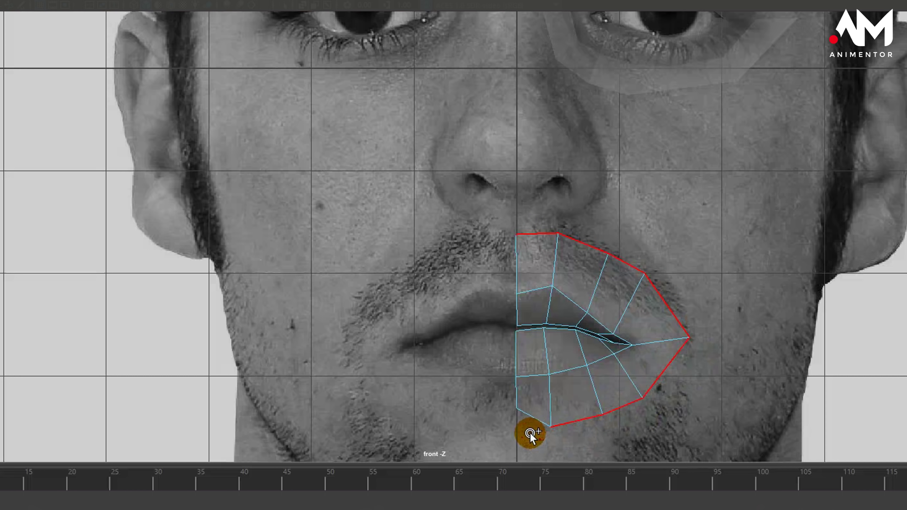
pyautogui.press('w')
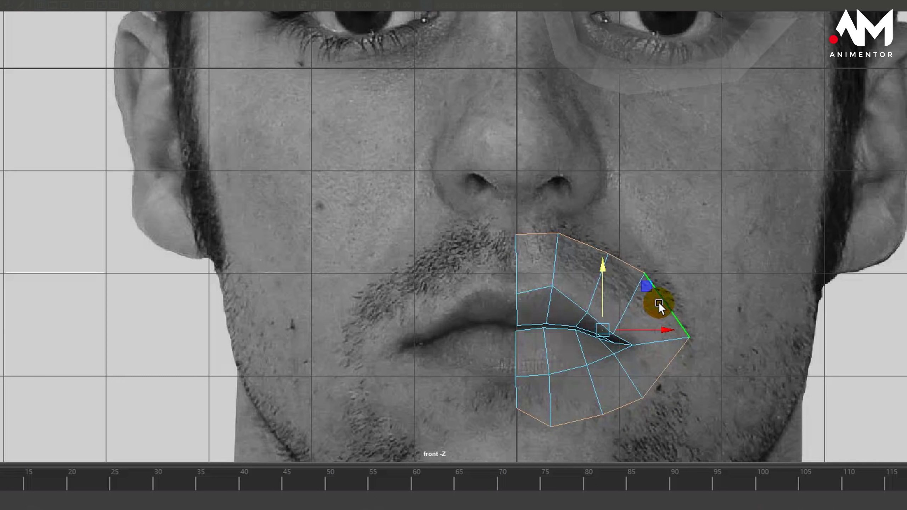
pyautogui.moveTo(663, 324); pyautogui.dragTo(722, 334)
pyautogui.hotkey('ctrl', 'z')
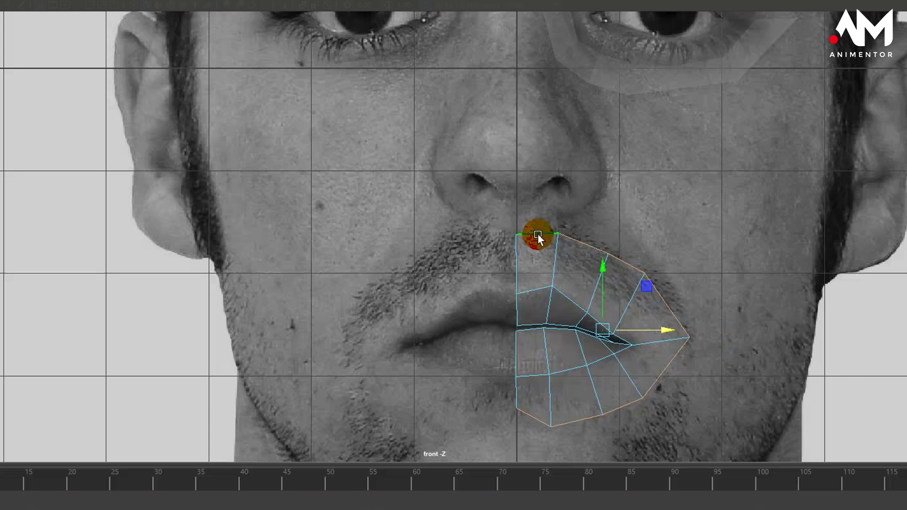
# - Raise the outer border edge beside the centre line, above the upper lip, toward the base of the nose
pyautogui.moveTo(537, 234); pyautogui.dragTo(541, 177, button='right')
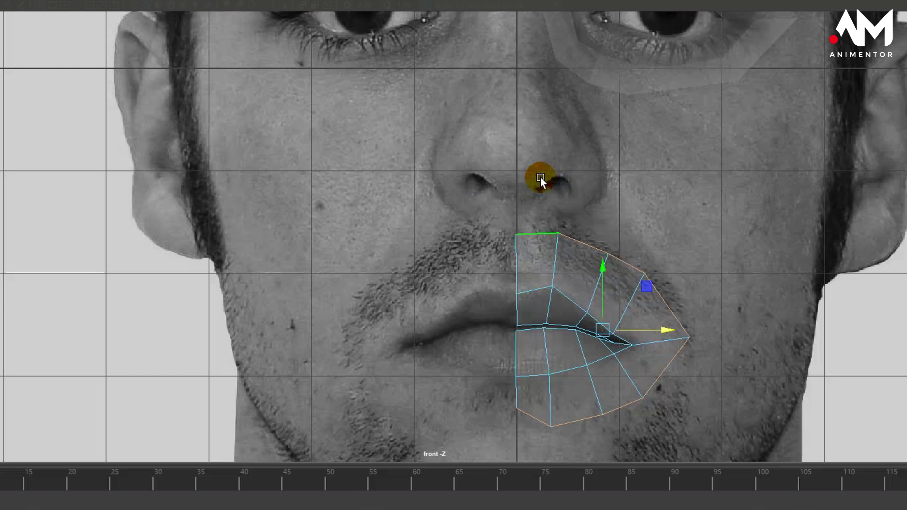
pyautogui.click(541, 231)
pyautogui.moveTo(545, 189); pyautogui.dragTo(542, 163)
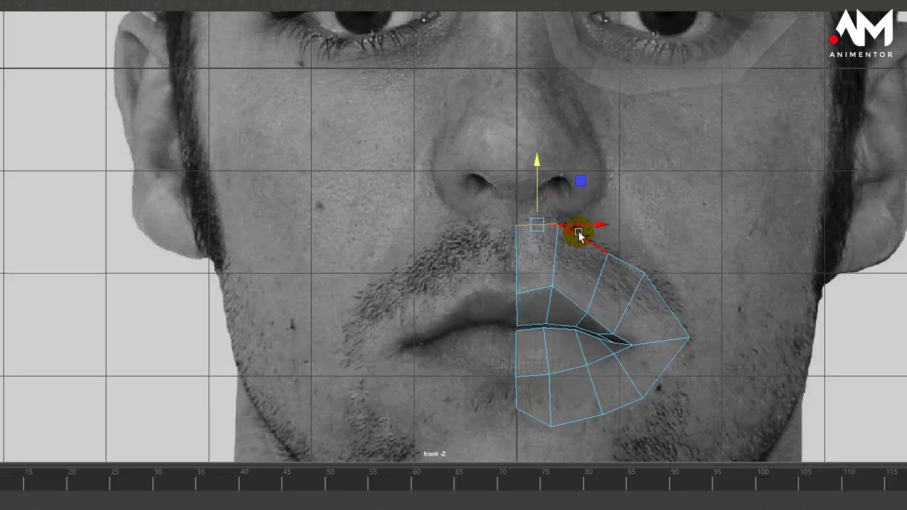
pyautogui.click(579, 231)
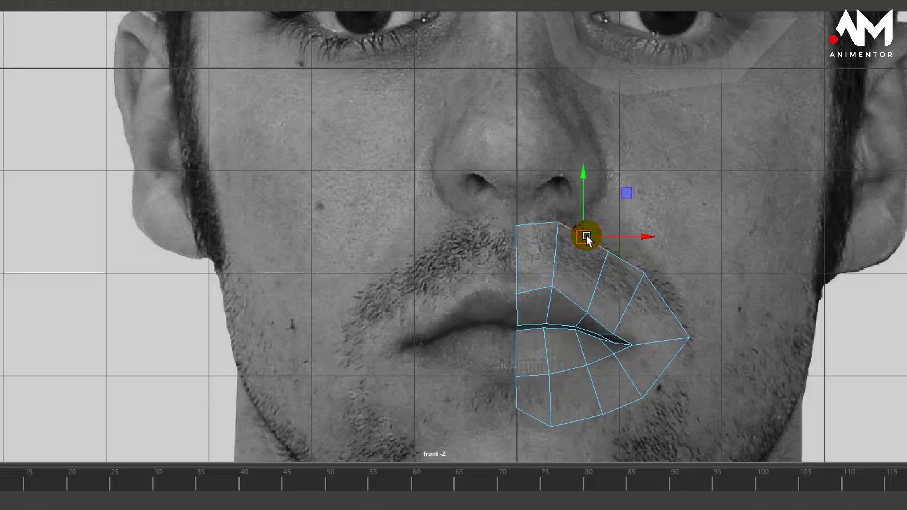
# - Reposition the outer vertices from above the upper lip to beside the mouth corner into a rounder arc
pyautogui.moveTo(607, 215); pyautogui.dragTo(564, 214, button='right')
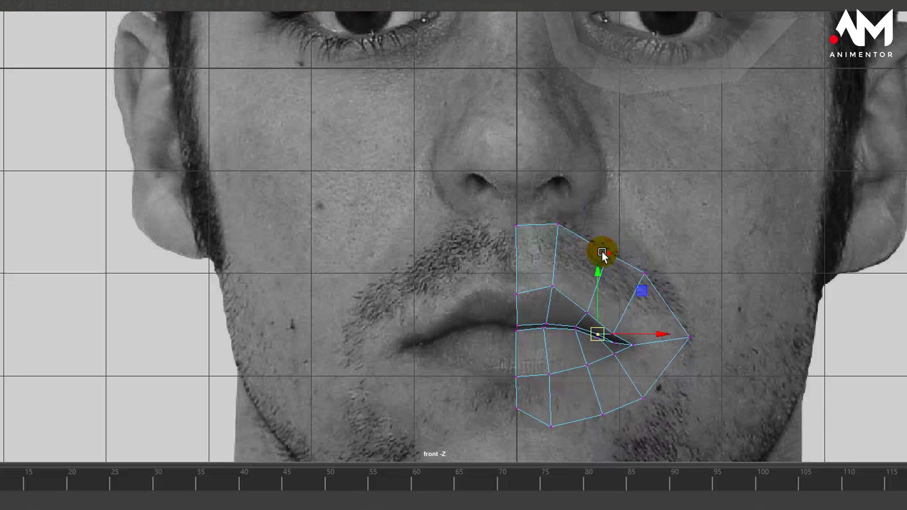
pyautogui.moveTo(601, 266); pyautogui.dragTo(603, 240)
pyautogui.click(642, 270)
pyautogui.moveTo(642, 269); pyautogui.dragTo(642, 265)
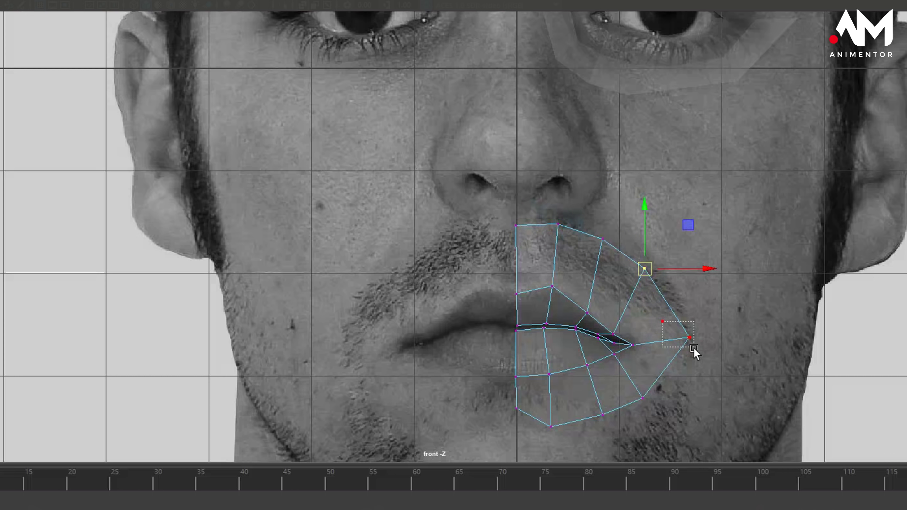
pyautogui.moveTo(694, 347); pyautogui.dragTo(689, 336)
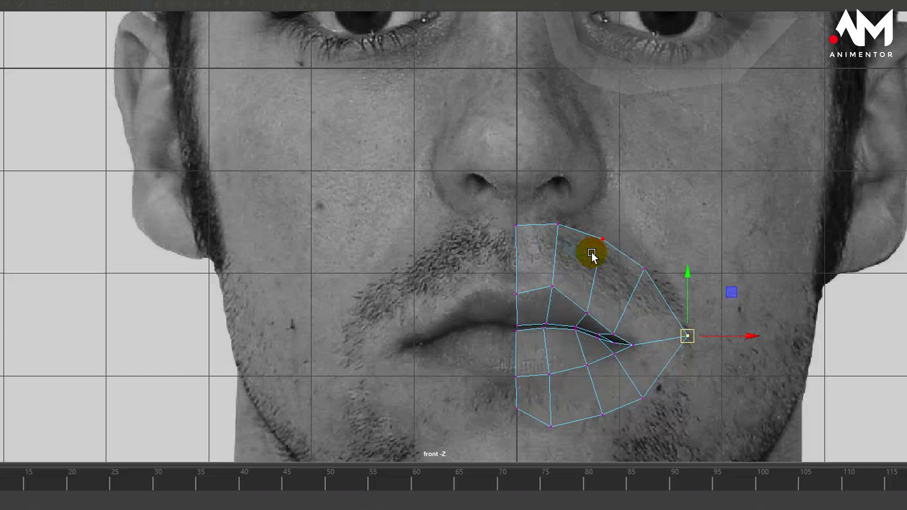
# - Select all outer border edges of the half-mouth mesh, from the centre line above the upper lip round to below the lower lip
pyautogui.keyDown('alt'); pyautogui.moveTo(550, 225); pyautogui.dragTo(533, 177, button='right'); pyautogui.keyUp('alt')
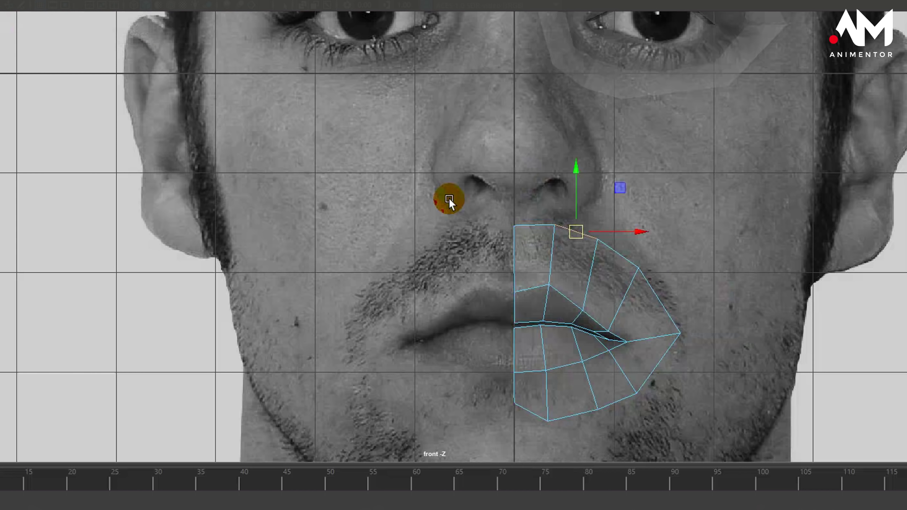
pyautogui.press('q')
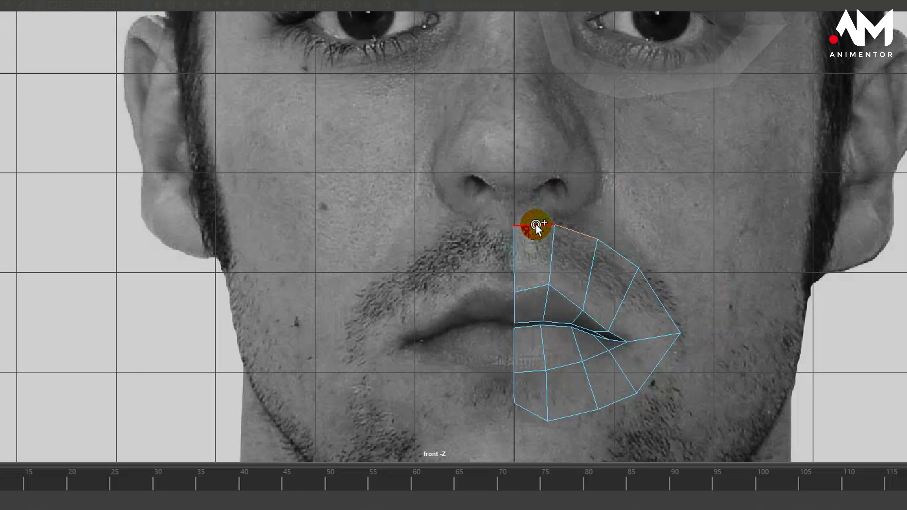
pyautogui.keyDown('shift'); pyautogui.click(624, 257); pyautogui.keyUp('shift')
pyautogui.keyDown('shift'); pyautogui.click(665, 302); pyautogui.keyUp('shift')
pyautogui.keyDown('shift'); pyautogui.click(661, 371); pyautogui.keyUp('shift')
pyautogui.keyDown('shift'); pyautogui.click(576, 414); pyautogui.keyUp('shift')
pyautogui.keyDown('shift'); pyautogui.click(532, 414); pyautogui.keyUp('shift')
pyautogui.press('w')
pyautogui.moveTo(659, 320); pyautogui.dragTo(619, 312)
pyautogui.hotkey('ctrl', 'z')
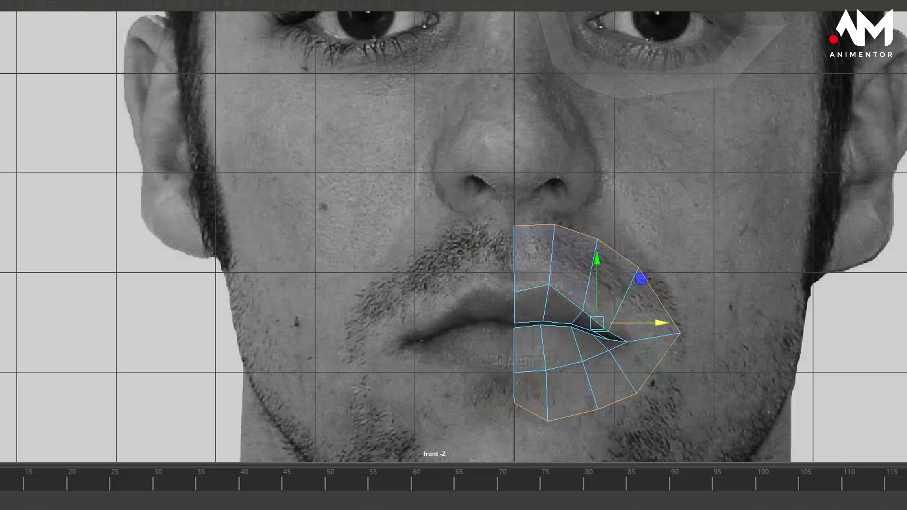
# - Extrude the selected border edges outward with an offset of 0.8
pyautogui.hotkey('ctrl', 'e')
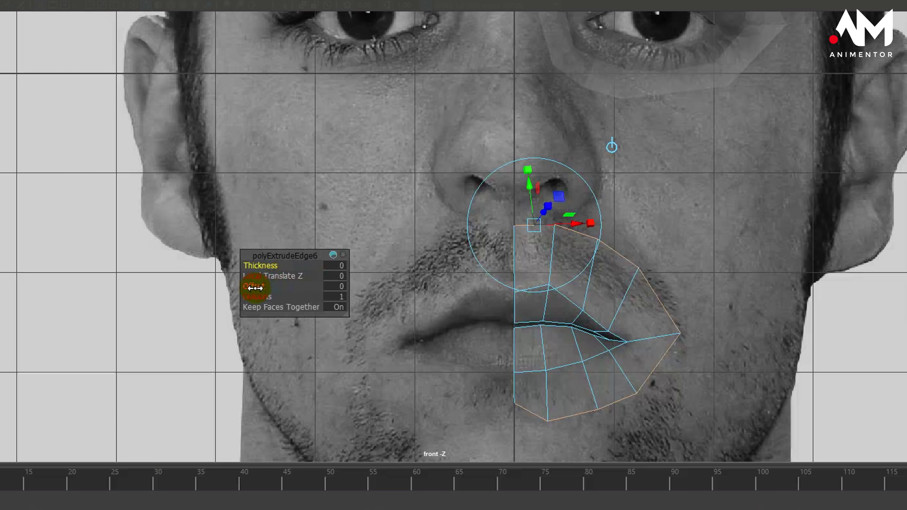
pyautogui.click(510, 167)
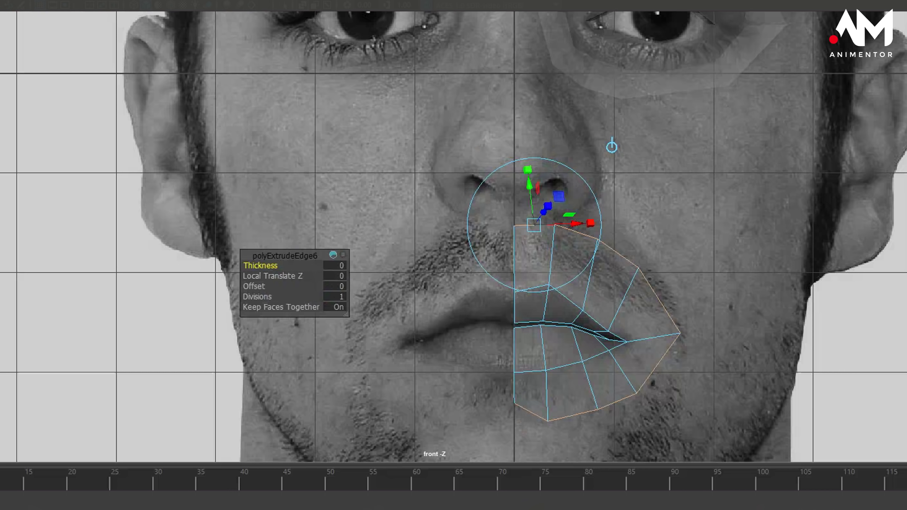
pyautogui.keyDown('alt'); pyautogui.moveTo(661, 247); pyautogui.dragTo(642, 251, button='right'); pyautogui.keyUp('alt')
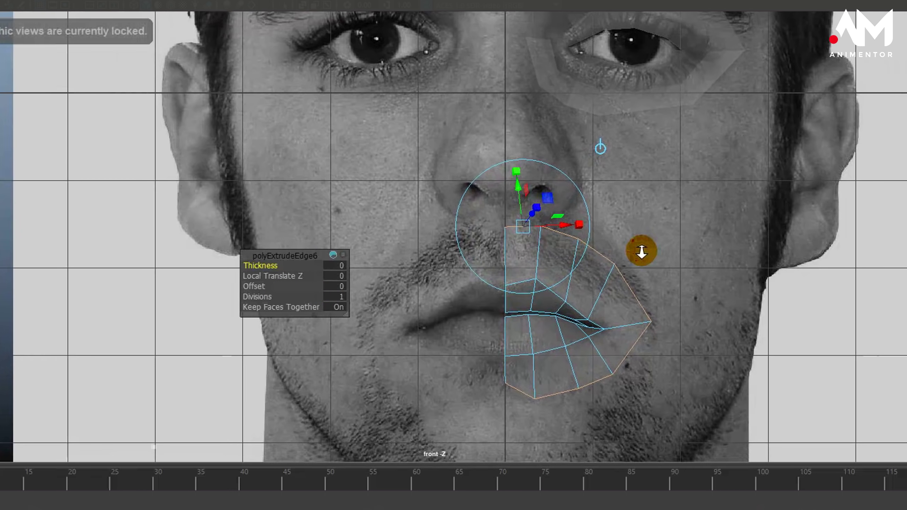
pyautogui.moveTo(254, 287); pyautogui.dragTo(265, 288)
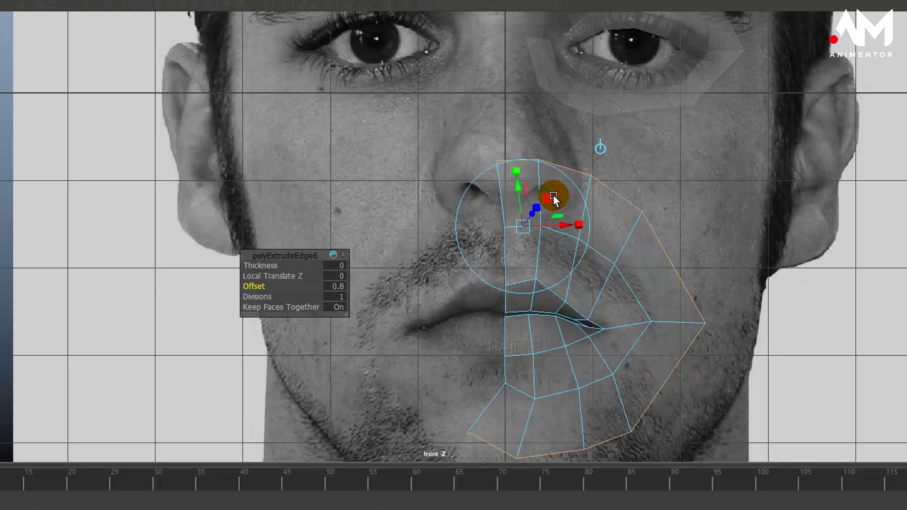
# - Move the new ring's top vertex onto the face's centre line and shift its neighbour slightly outward
pyautogui.keyDown('alt'); pyautogui.moveTo(614, 304); pyautogui.dragTo(607, 184, button='middle'); pyautogui.keyUp('alt')
pyautogui.keyDown('alt'); pyautogui.moveTo(610, 254); pyautogui.dragTo(725, 252, button='right'); pyautogui.keyUp('alt')
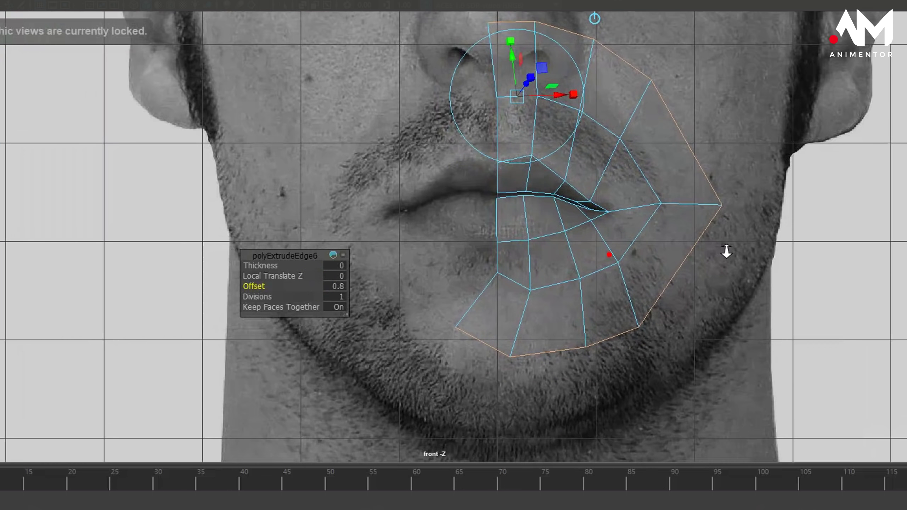
pyautogui.keyDown('alt'); pyautogui.moveTo(645, 275); pyautogui.dragTo(677, 264, button='middle'); pyautogui.keyUp('alt')
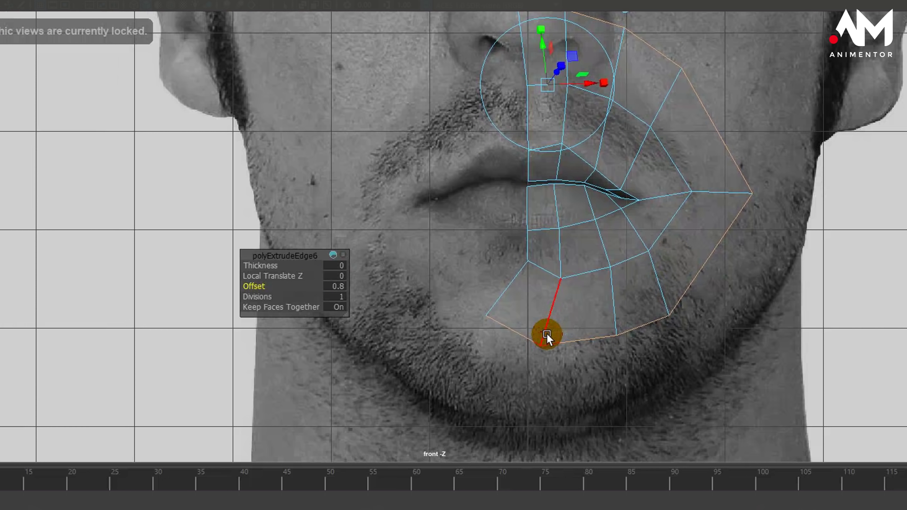
pyautogui.keyDown('alt'); pyautogui.moveTo(581, 162); pyautogui.dragTo(563, 320, button='middle'); pyautogui.keyUp('alt')
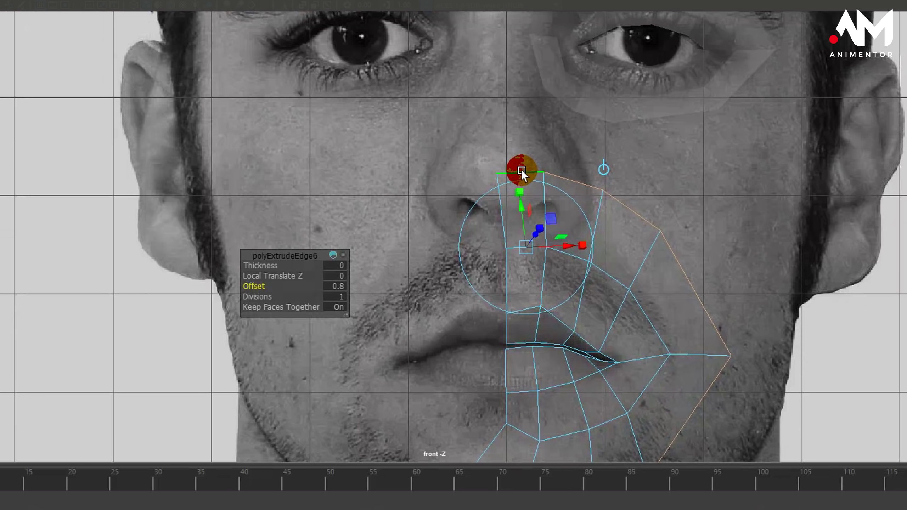
pyautogui.moveTo(521, 170); pyautogui.dragTo(478, 156, button='right')
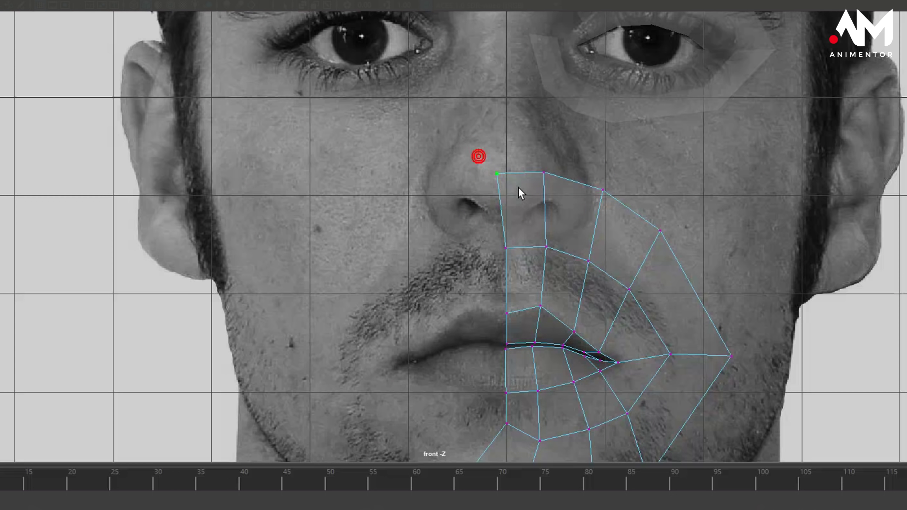
pyautogui.press('w')
pyautogui.moveTo(562, 169)
pyautogui.mouseDown()
pyautogui.moveTo(571, 168)
pyautogui.moveTo(536, 188)
pyautogui.moveTo(552, 171)
pyautogui.mouseUp()
pyautogui.click(562, 143)
# - Adjust the new ring's next two vertices beside the nose and raise the cheek vertex level with the mouth corner
pyautogui.click(602, 189)
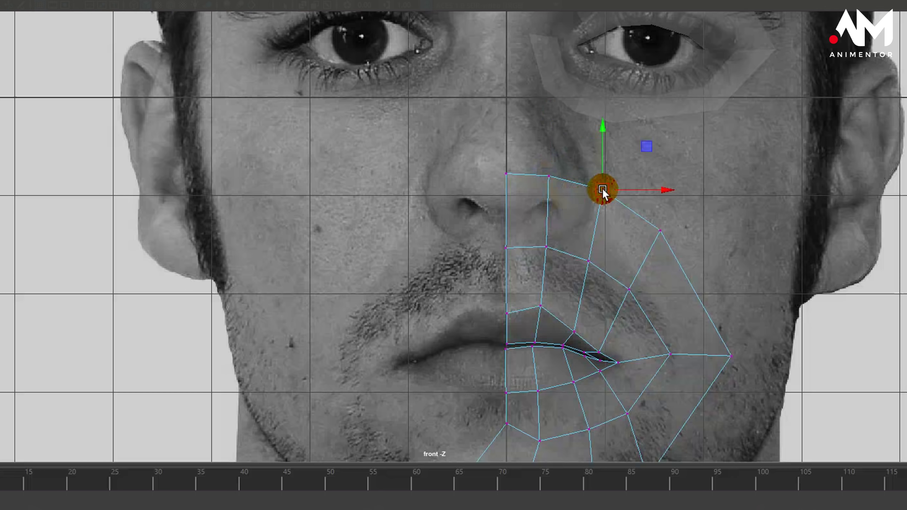
pyautogui.moveTo(602, 189); pyautogui.dragTo(599, 190)
pyautogui.click(655, 250)
pyautogui.moveTo(638, 221); pyautogui.dragTo(688, 250)
pyautogui.moveTo(666, 232); pyautogui.dragTo(659, 227)
pyautogui.keyDown('alt'); pyautogui.moveTo(729, 366); pyautogui.dragTo(698, 287, button='middle'); pyautogui.keyUp('alt')
pyautogui.moveTo(676, 258); pyautogui.dragTo(696, 257)
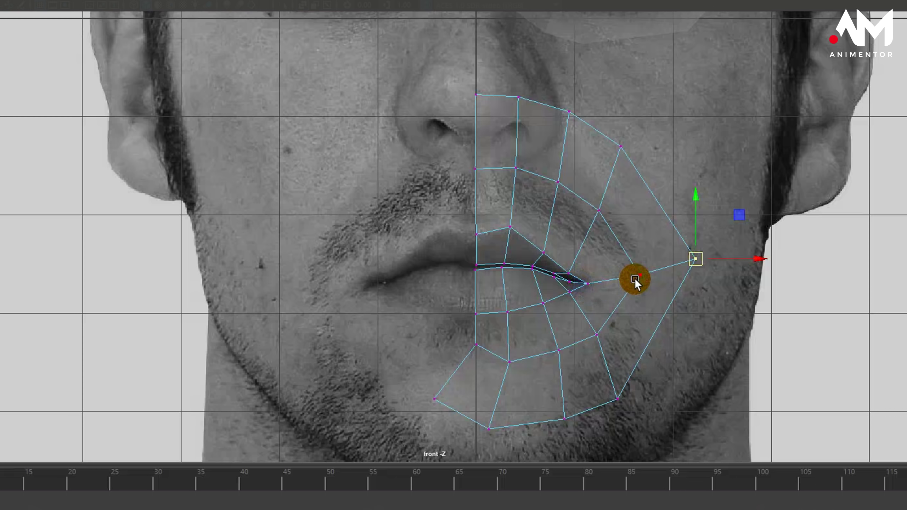
pyautogui.moveTo(693, 259); pyautogui.dragTo(699, 203)
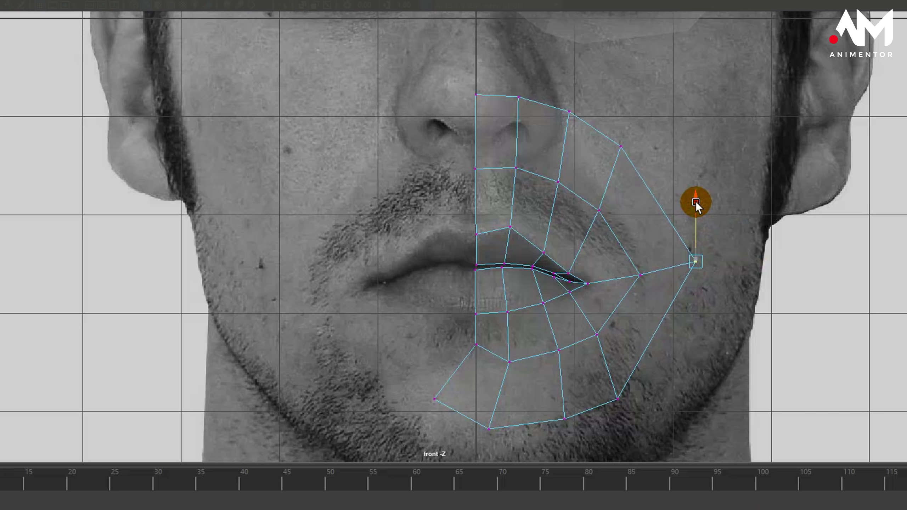
# - Move the new ring's lower end vertex onto the centre line and reposition the other three chin vertices into an even arc
pyautogui.keyDown('alt'); pyautogui.moveTo(624, 340); pyautogui.dragTo(611, 219, button='middle'); pyautogui.keyUp('alt')
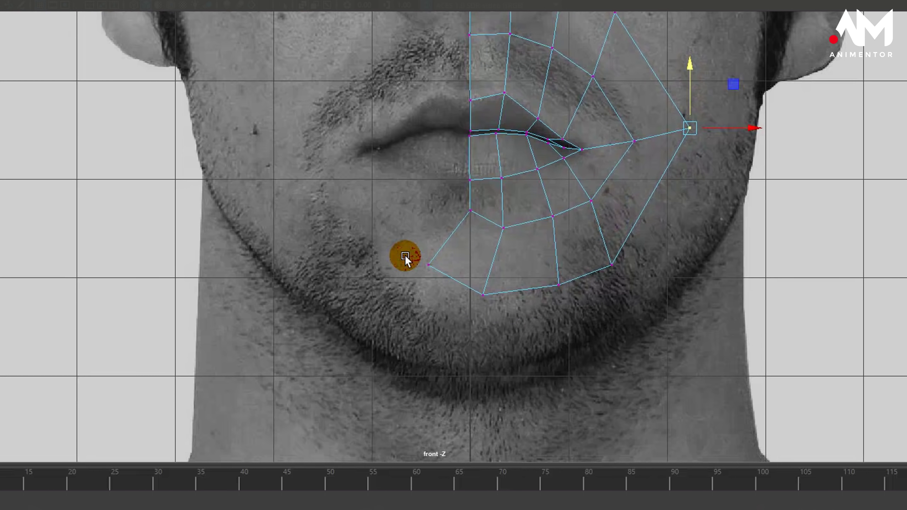
pyautogui.moveTo(455, 287); pyautogui.dragTo(453, 288)
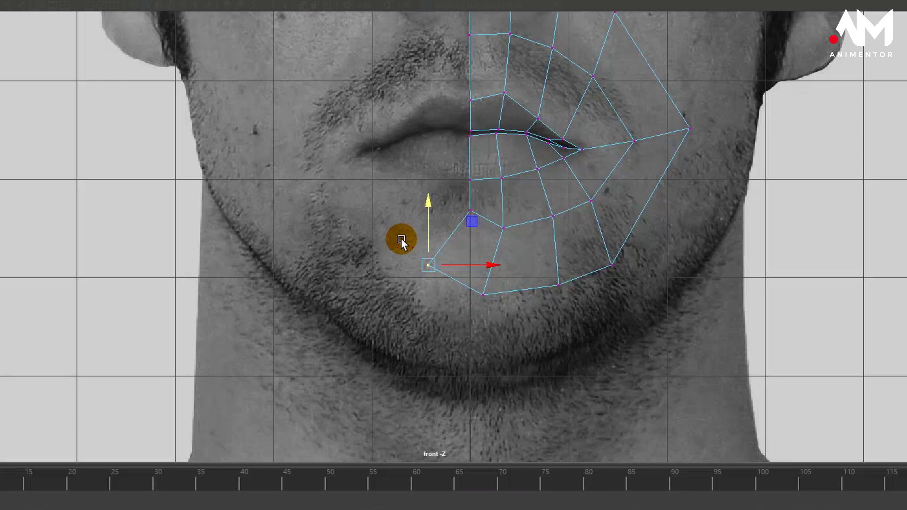
pyautogui.moveTo(401, 239); pyautogui.dragTo(506, 314)
pyautogui.moveTo(508, 282); pyautogui.dragTo(556, 279)
pyautogui.moveTo(507, 309); pyautogui.dragTo(504, 278)
pyautogui.moveTo(540, 315); pyautogui.dragTo(568, 274)
pyautogui.moveTo(593, 304); pyautogui.dragTo(625, 238)
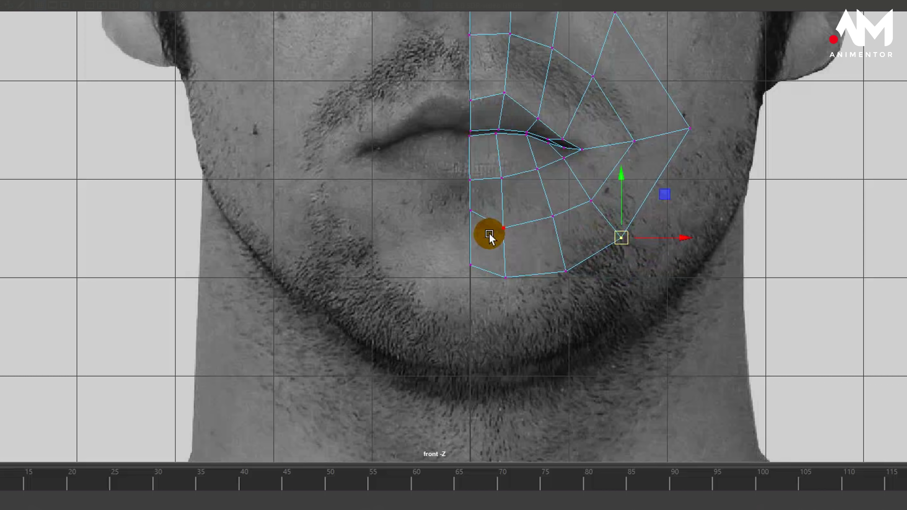
# - Lower the outer ring's centre-line chin vertex slightly and nudge the ring's outermost chin vertex down and inward in the front view
pyautogui.click(502, 178)
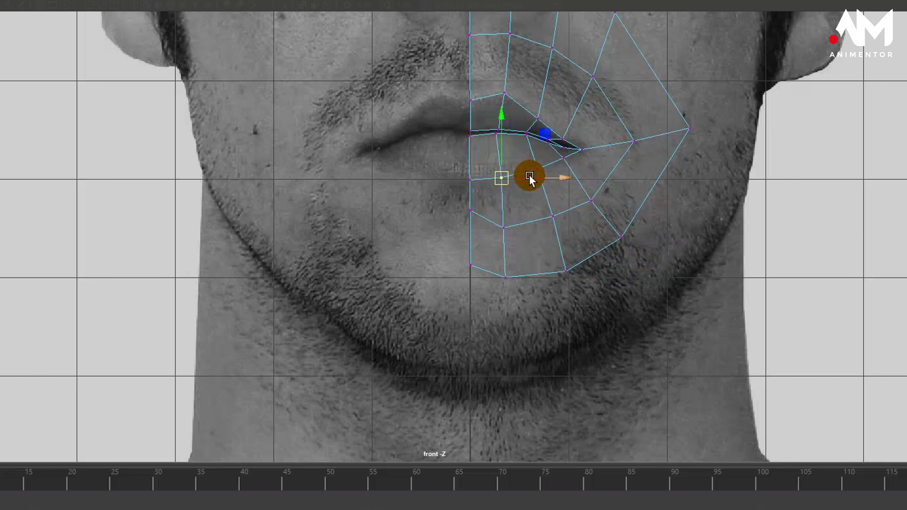
pyautogui.moveTo(492, 216); pyautogui.dragTo(504, 226)
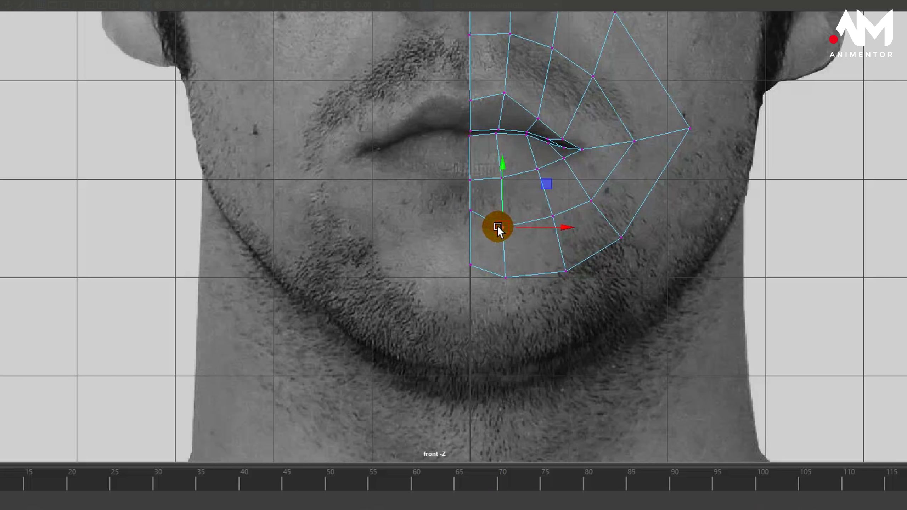
pyautogui.moveTo(468, 201); pyautogui.dragTo(469, 208)
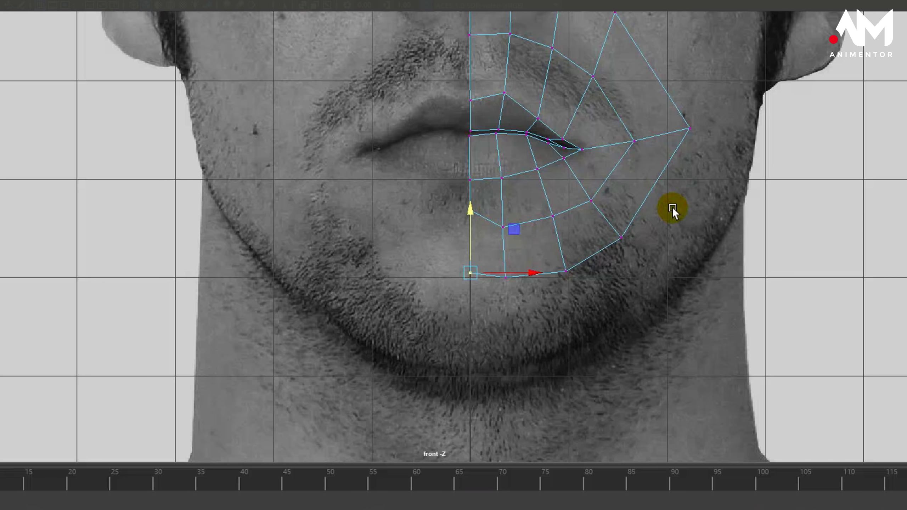
pyautogui.moveTo(648, 264); pyautogui.dragTo(623, 242)
pyautogui.keyDown('alt'); pyautogui.moveTo(630, 183); pyautogui.dragTo(629, 272, button='middle'); pyautogui.keyUp('alt')
pyautogui.keyDown('alt'); pyautogui.moveTo(629, 272); pyautogui.dragTo(667, 270, button='right'); pyautogui.keyUp('alt')
pyautogui.keyDown('alt'); pyautogui.moveTo(622, 179); pyautogui.dragTo(625, 200, button='middle'); pyautogui.keyUp('alt')
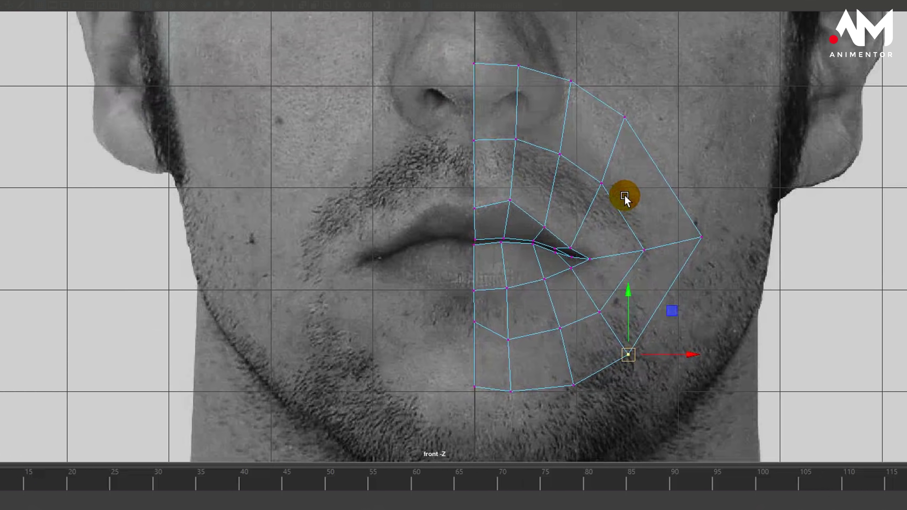
# - Nudge the outer ring's upper cheek vertex slightly down and outward, and fine-tune the neighbouring vertex beside the nostril
pyautogui.moveTo(623, 104)
pyautogui.mouseDown()
pyautogui.moveTo(634, 124)
pyautogui.moveTo(627, 115)
pyautogui.mouseUp()
pyautogui.moveTo(573, 65)
pyautogui.mouseDown()
pyautogui.moveTo(566, 88)
pyautogui.moveTo(572, 79)
pyautogui.mouseUp()
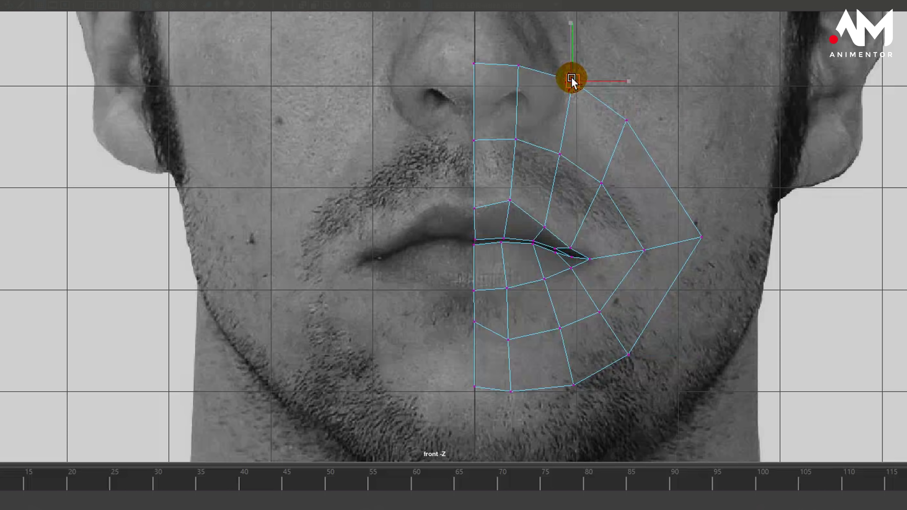
pyautogui.keyDown('alt'); pyautogui.moveTo(558, 136); pyautogui.dragTo(565, 229, button='middle'); pyautogui.keyUp('alt')
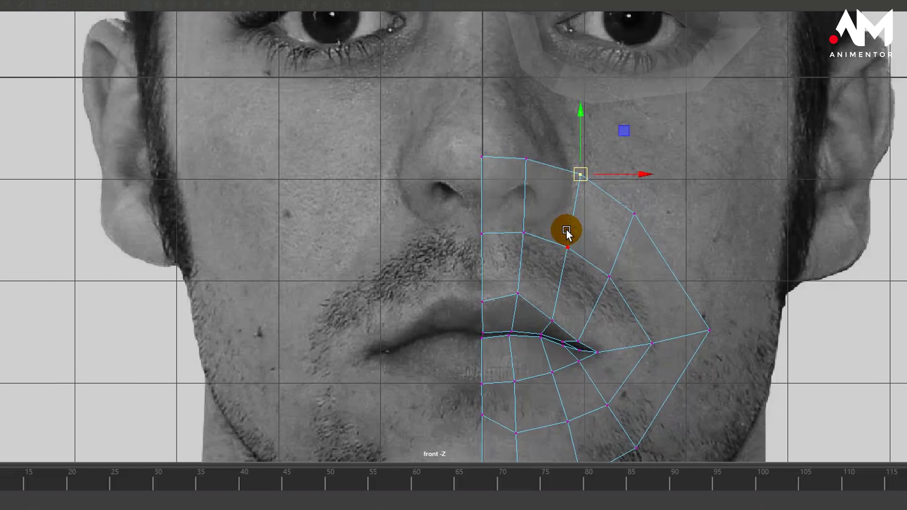
pyautogui.keyDown('alt'); pyautogui.moveTo(566, 229); pyautogui.dragTo(631, 341, button='right'); pyautogui.keyUp('alt')
# - Select the outer ring's three lowest chin vertices in the front view and move them forward toward the chin profile in the side view
pyautogui.press('space')
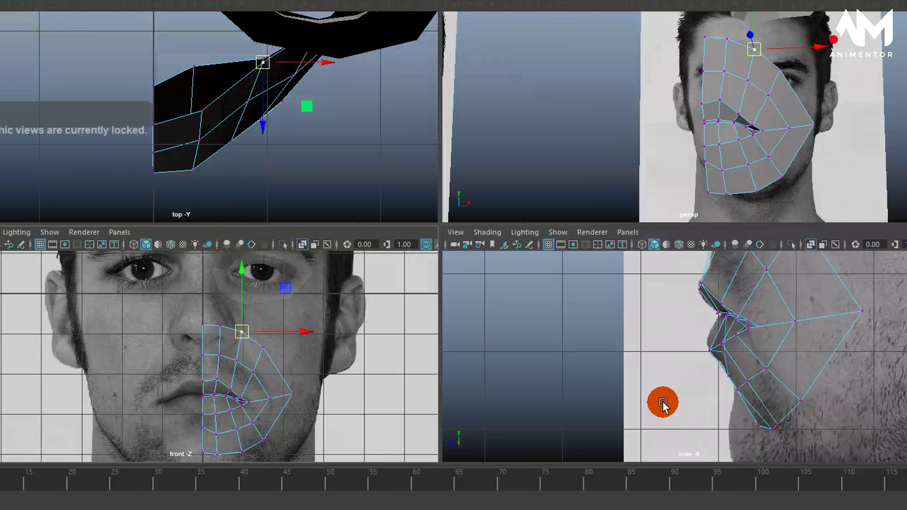
pyautogui.press('space')
pyautogui.keyDown('alt'); pyautogui.moveTo(623, 262); pyautogui.dragTo(627, 153, button='middle'); pyautogui.keyUp('alt')
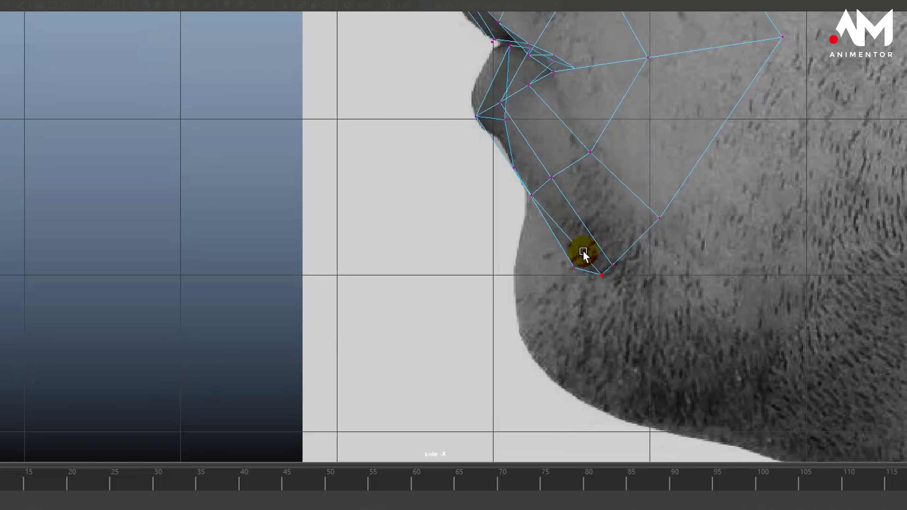
pyautogui.press('space')
pyautogui.press('space')
pyautogui.keyDown('alt'); pyautogui.moveTo(425, 366); pyautogui.dragTo(416, 240, button='middle'); pyautogui.keyUp('alt')
pyautogui.moveTo(448, 291); pyautogui.dragTo(562, 343)
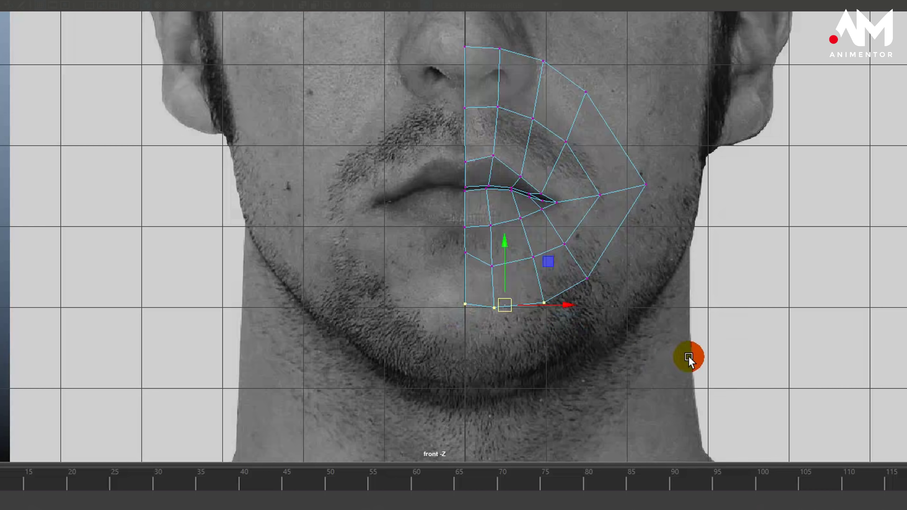
pyautogui.press('space')
pyautogui.press('space')
pyautogui.keyDown('alt'); pyautogui.moveTo(643, 369); pyautogui.dragTo(785, 365, button='right'); pyautogui.keyUp('alt')
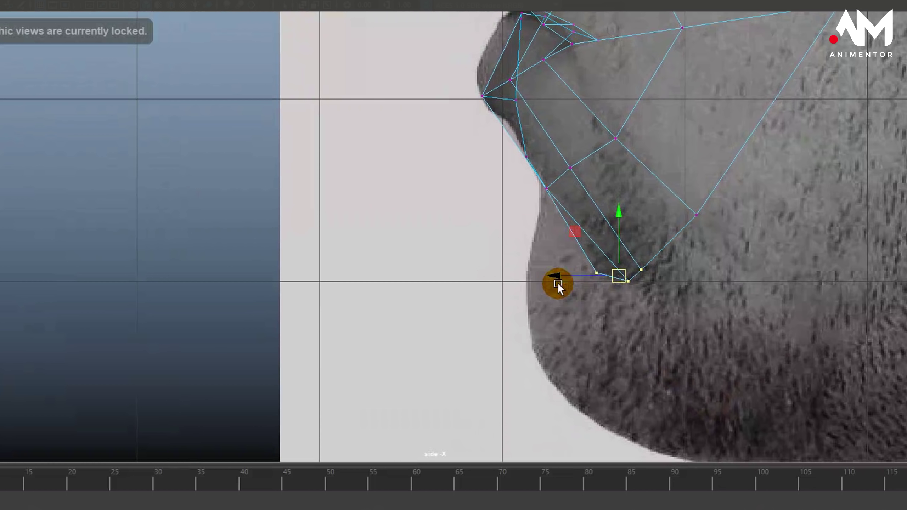
pyautogui.moveTo(554, 273); pyautogui.dragTo(486, 276)
# - Keep only the two chin vertices nearest the centre line selected and shift them slightly forward to the chin outline in the side view
pyautogui.press('space')
pyautogui.press('space')
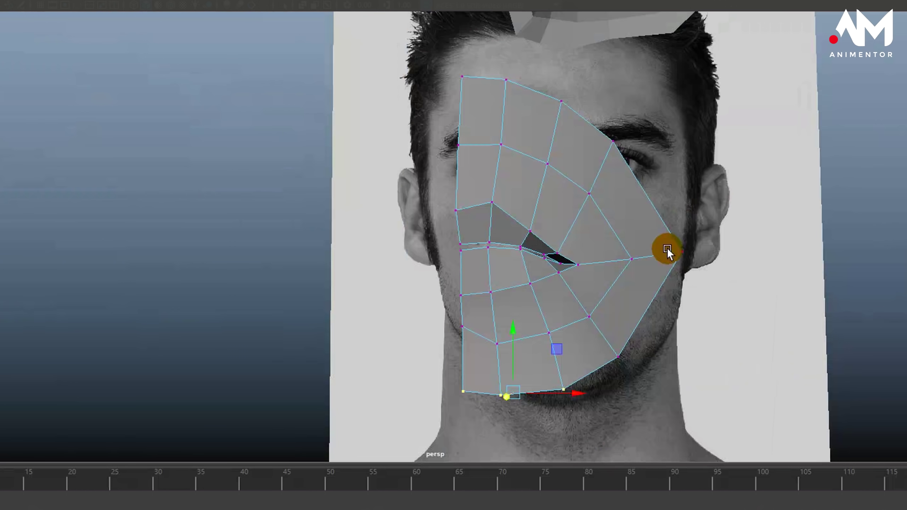
pyautogui.keyDown('alt'); pyautogui.moveTo(668, 249); pyautogui.dragTo(793, 251); pyautogui.keyUp('alt')
pyautogui.moveTo(622, 404); pyautogui.dragTo(659, 376)
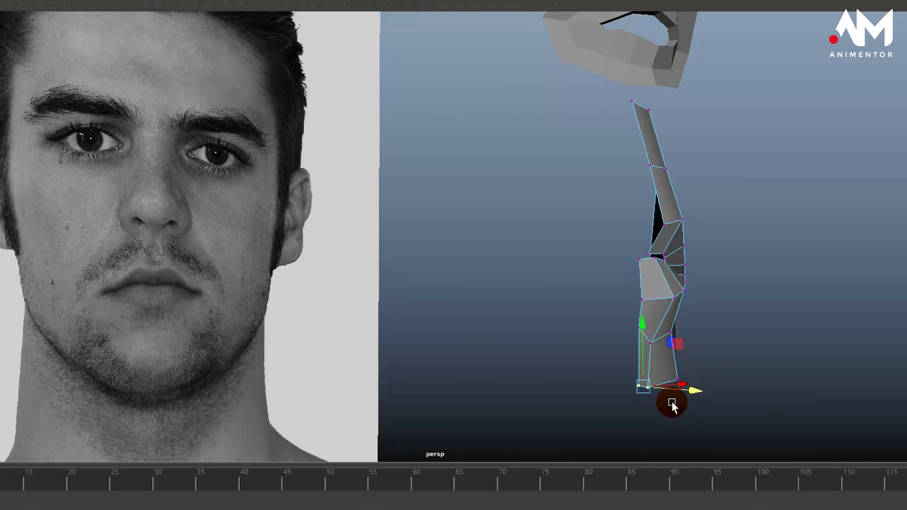
pyautogui.press('space')
pyautogui.press('space')
pyautogui.keyDown('alt'); pyautogui.moveTo(543, 330); pyautogui.dragTo(671, 330, button='right'); pyautogui.keyUp('alt')
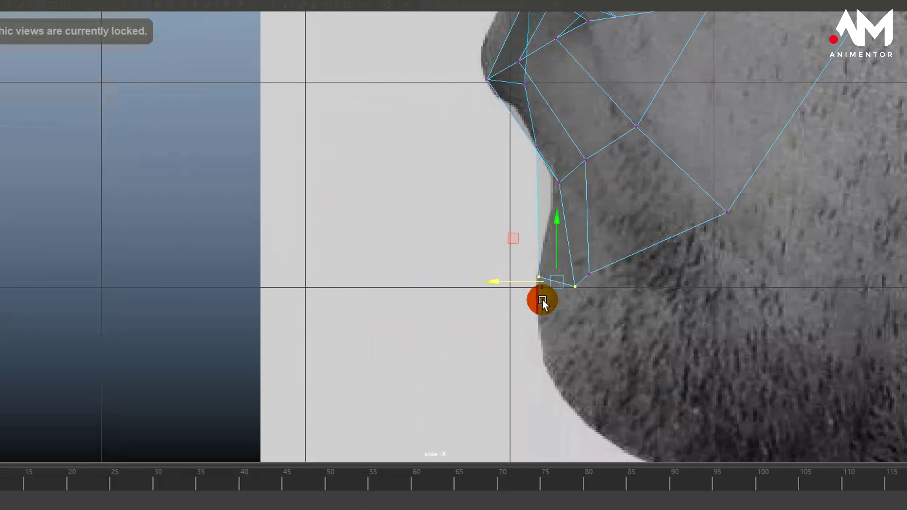
pyautogui.moveTo(497, 281); pyautogui.dragTo(494, 282)
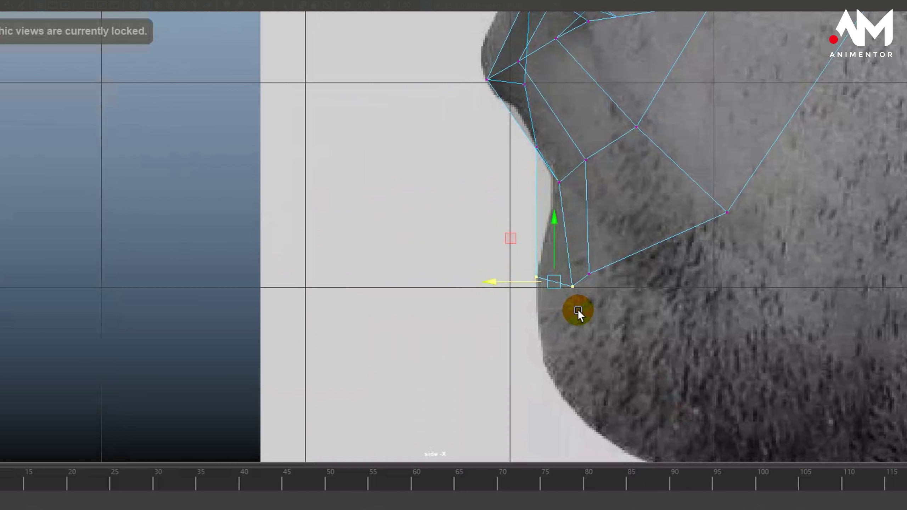
# - Move the outer ring's second chin vertex forward, close behind the profile line, and bring the third one slightly forward
pyautogui.moveTo(566, 312); pyautogui.dragTo(574, 277)
pyautogui.click(505, 285)
pyautogui.moveTo(505, 286); pyautogui.dragTo(489, 283)
pyautogui.moveTo(629, 300); pyautogui.dragTo(583, 255)
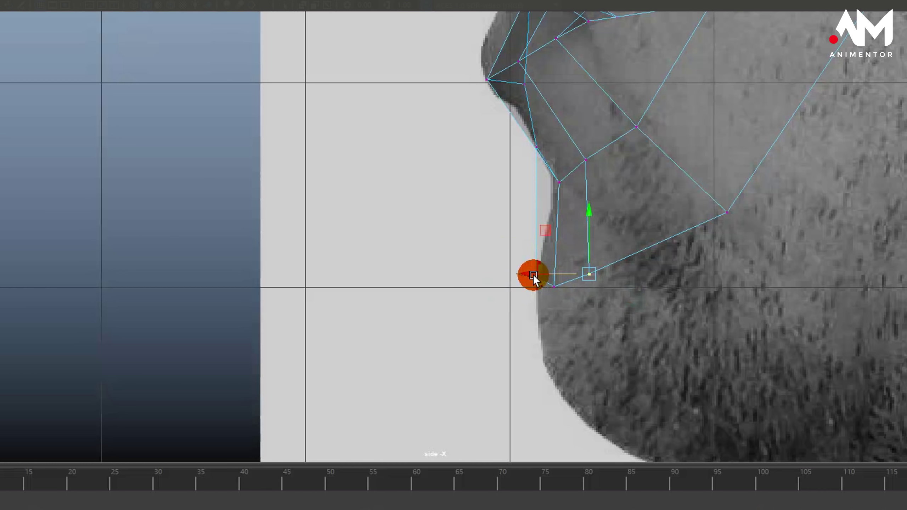
pyautogui.moveTo(529, 267); pyautogui.dragTo(523, 262)
pyautogui.keyDown('alt'); pyautogui.moveTo(667, 263); pyautogui.dragTo(659, 257); pyautogui.keyUp('alt')
# - Select the centre-line vertex of the ring below the lower lip and move it slightly back toward the profile in the side view
pyautogui.press('space')
pyautogui.press('space')
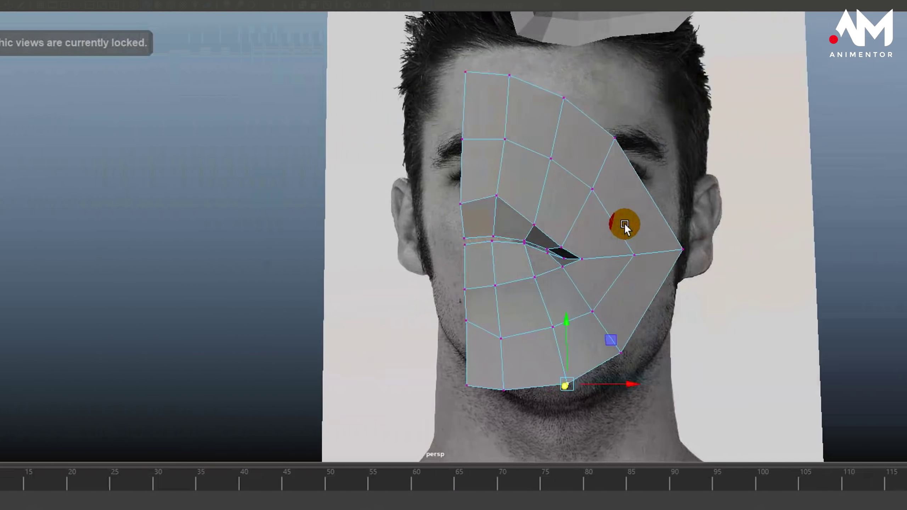
pyautogui.keyDown('alt'); pyautogui.moveTo(624, 224); pyautogui.dragTo(621, 220); pyautogui.keyUp('alt')
pyautogui.moveTo(536, 403); pyautogui.dragTo(567, 351)
pyautogui.moveTo(587, 388)
pyautogui.keyDown('alt'); pyautogui.mouseDown()
pyautogui.moveTo(539, 379)
pyautogui.moveTo(516, 393)
pyautogui.moveTo(652, 390)
pyautogui.mouseUp(); pyautogui.keyUp('alt')
pyautogui.moveTo(610, 325); pyautogui.dragTo(620, 316)
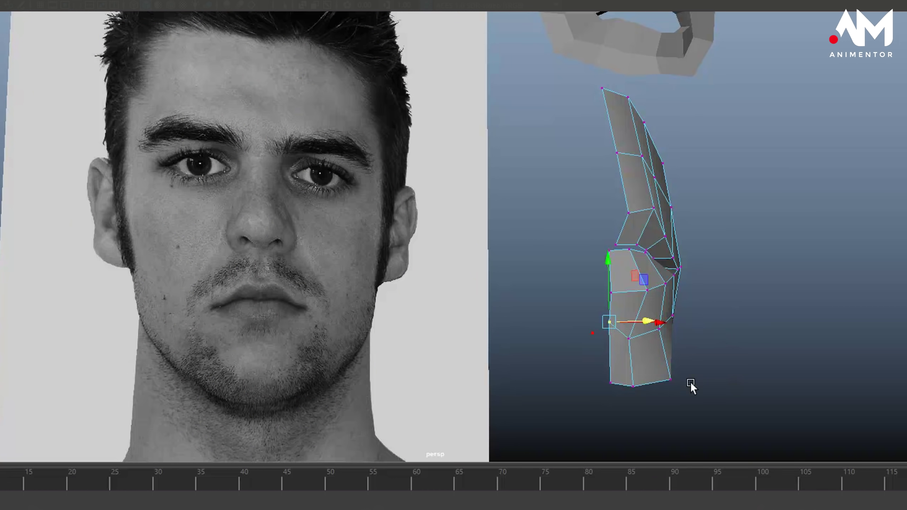
pyautogui.press('space')
pyautogui.press('space')
pyautogui.moveTo(479, 149); pyautogui.dragTo(479, 150)
pyautogui.moveTo(547, 199); pyautogui.dragTo(547, 199)
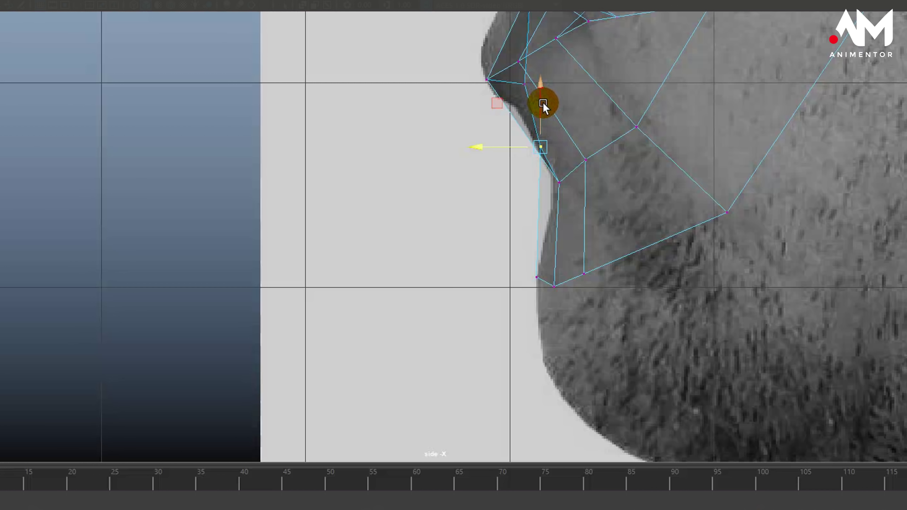
# - Move the three vertices of the ring below the lower lip down and back into the hollow above the chin
pyautogui.moveTo(537, 132); pyautogui.dragTo(603, 196)
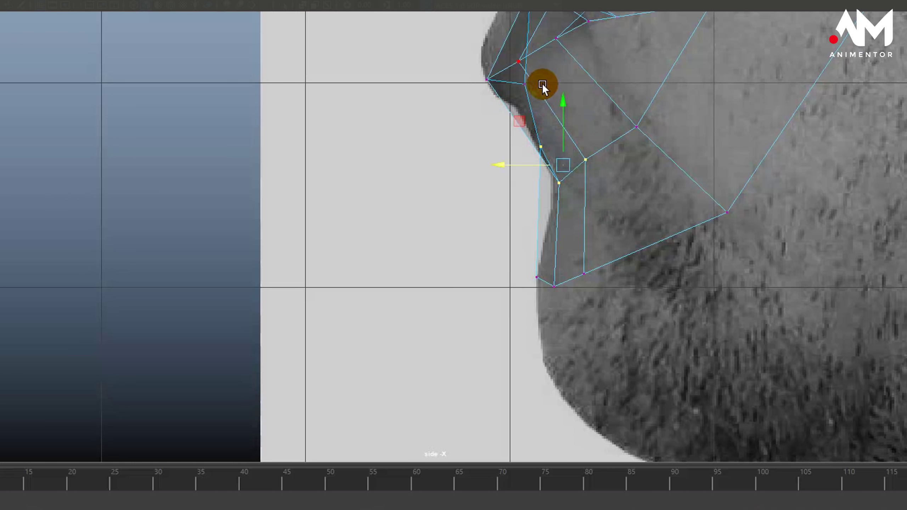
pyautogui.moveTo(562, 102); pyautogui.dragTo(562, 129)
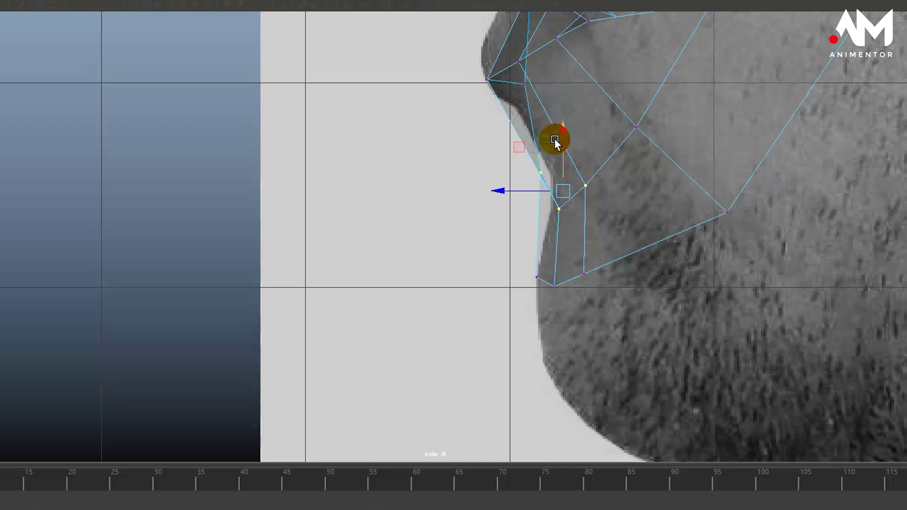
pyautogui.moveTo(502, 187); pyautogui.dragTo(514, 188)
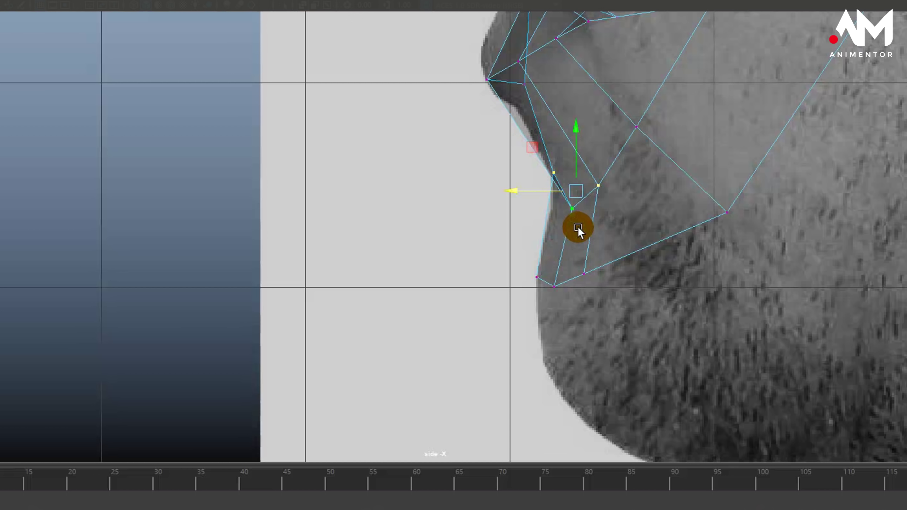
# - Raise the third vertex from the centre line in the ring below the lower lip slightly in the front view
pyautogui.press('space')
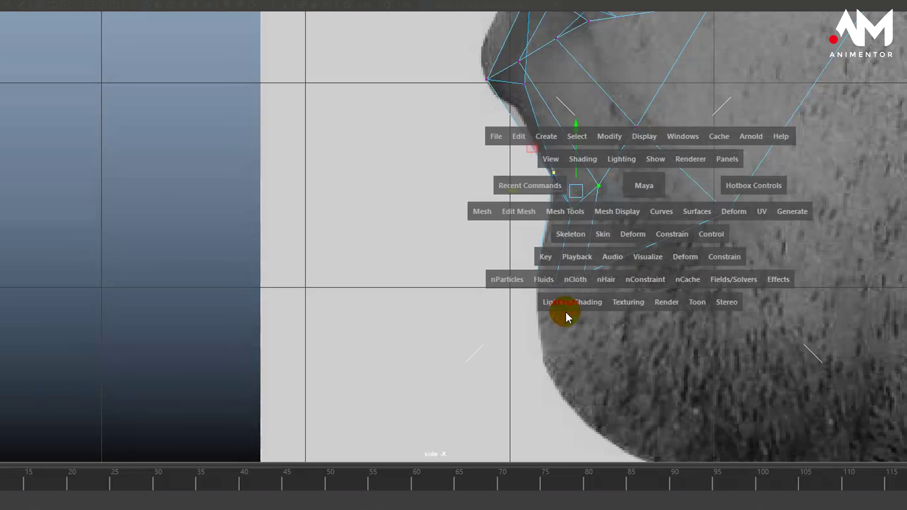
pyautogui.press('space')
pyautogui.keyDown('alt'); pyautogui.moveTo(551, 358); pyautogui.dragTo(717, 355, button='right'); pyautogui.keyUp('alt')
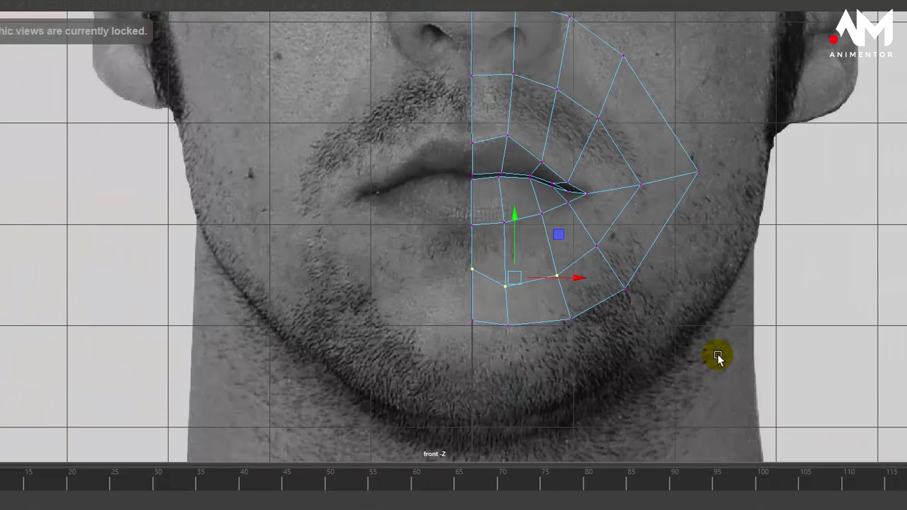
pyautogui.click(572, 282)
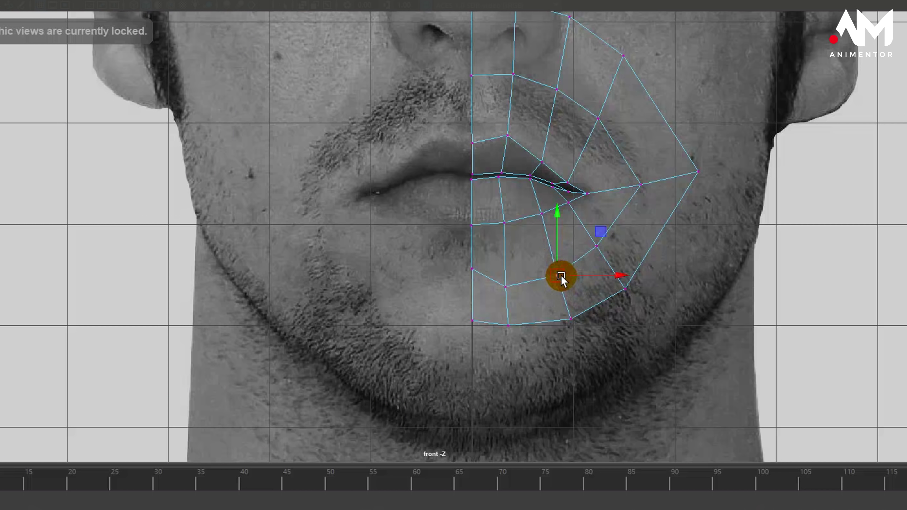
pyautogui.moveTo(561, 275); pyautogui.dragTo(559, 270)
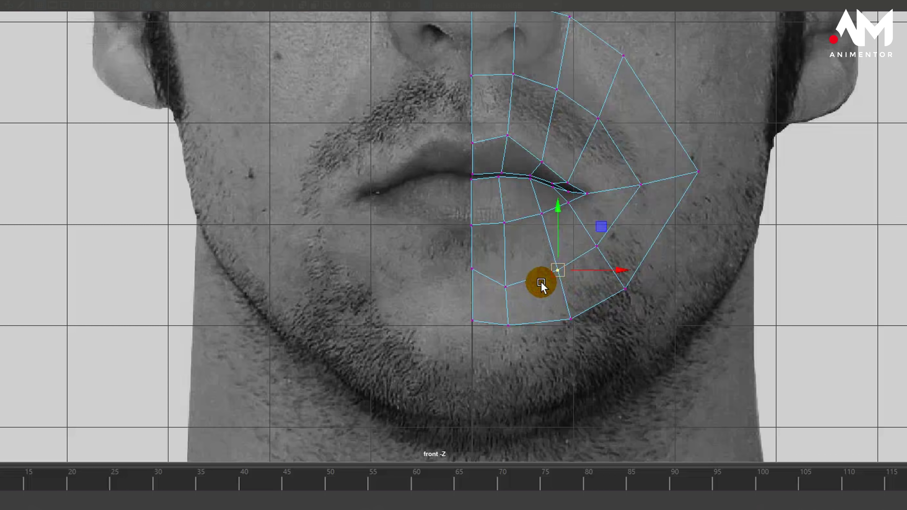
# - Lower the outer ring's two chin vertices nearest the centre line and shift the next two outward to round the arc
pyautogui.moveTo(514, 338); pyautogui.dragTo(515, 339)
pyautogui.moveTo(489, 260); pyautogui.dragTo(490, 273)
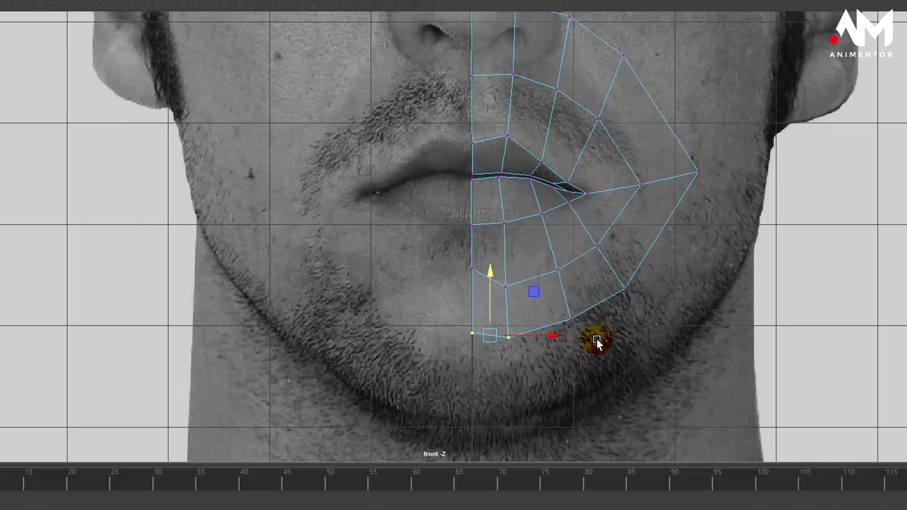
pyautogui.moveTo(559, 306); pyautogui.dragTo(575, 322)
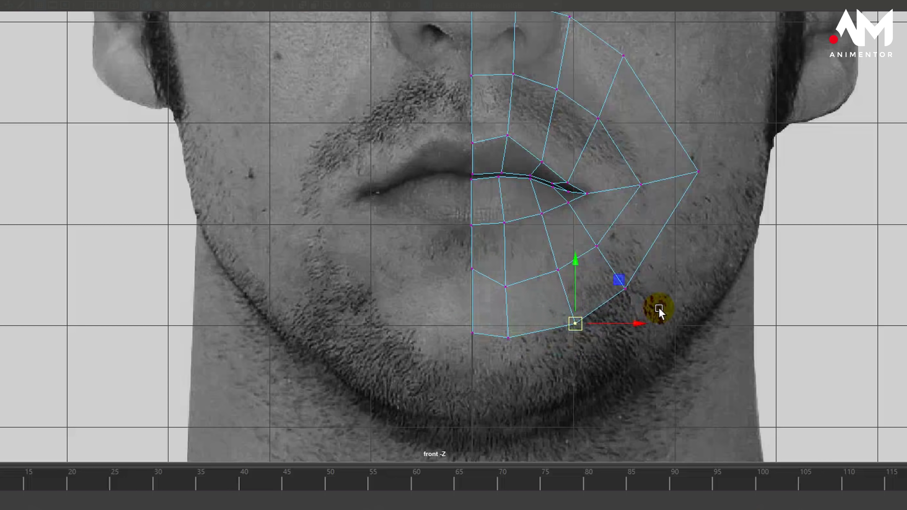
pyautogui.moveTo(657, 310); pyautogui.dragTo(633, 290)
pyautogui.keyDown('alt'); pyautogui.moveTo(670, 248); pyautogui.dragTo(671, 359, button='middle'); pyautogui.keyUp('alt')
pyautogui.keyDown('alt'); pyautogui.moveTo(644, 314); pyautogui.dragTo(725, 313, button='right'); pyautogui.keyUp('alt')
pyautogui.keyDown('alt'); pyautogui.moveTo(708, 315); pyautogui.dragTo(704, 336, button='middle'); pyautogui.keyUp('alt')
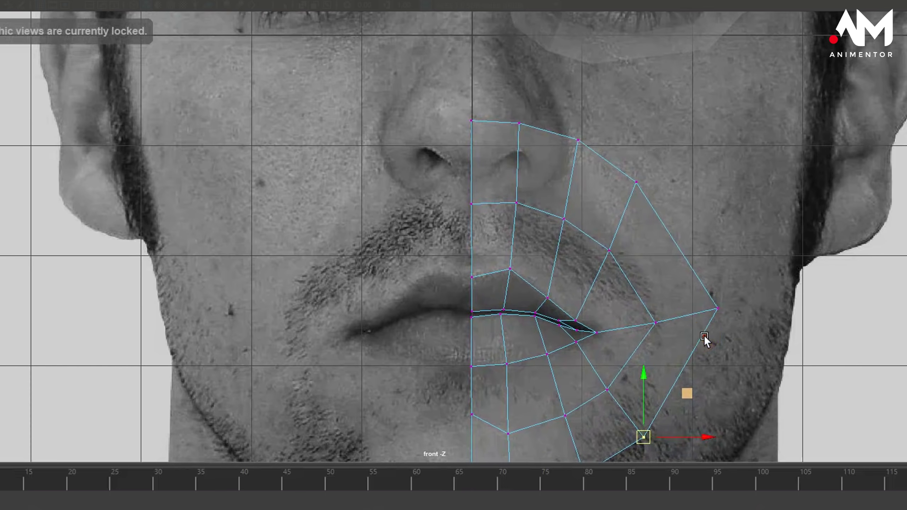
pyautogui.keyDown('alt'); pyautogui.moveTo(705, 336); pyautogui.dragTo(670, 348, button='right'); pyautogui.keyUp('alt')
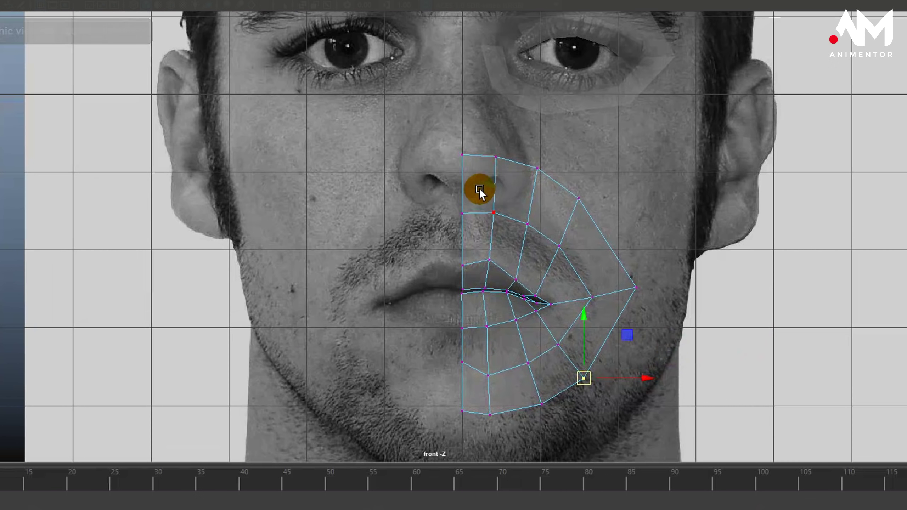
# - Inspect the mouth mesh from the side in perspective and display it in smooth preview
pyautogui.press('space')
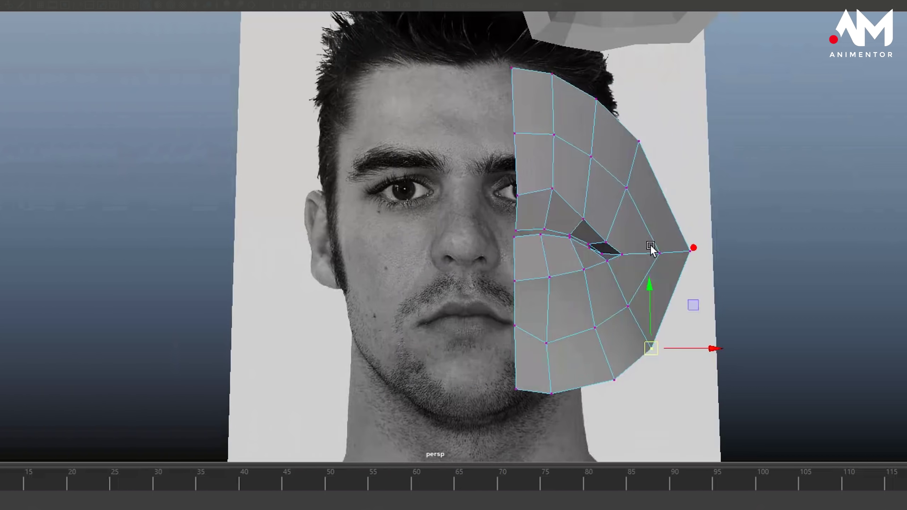
pyautogui.keyDown('alt'); pyautogui.moveTo(651, 247); pyautogui.dragTo(333, 209); pyautogui.keyUp('alt')
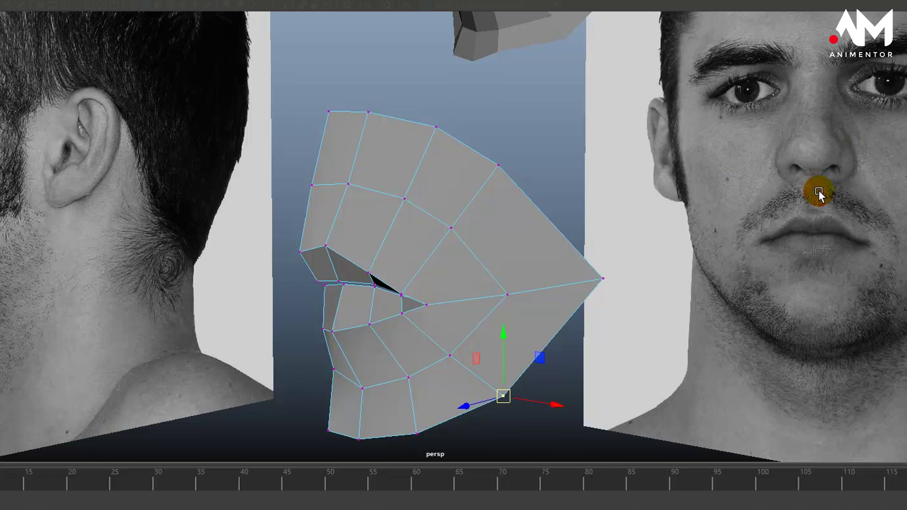
pyautogui.keyDown('alt'); pyautogui.moveTo(425, 263); pyautogui.dragTo(570, 333); pyautogui.keyUp('alt')
pyautogui.keyDown('alt'); pyautogui.moveTo(569, 332); pyautogui.dragTo(523, 336, button='right'); pyautogui.keyUp('alt')
pyautogui.keyDown('alt'); pyautogui.moveTo(522, 336); pyautogui.dragTo(482, 338); pyautogui.keyUp('alt')
pyautogui.press('3')
# - Compare the smoothed mouth mesh with the front reference image and check its curvature in the perspective view
pyautogui.press('space')
pyautogui.press('space')
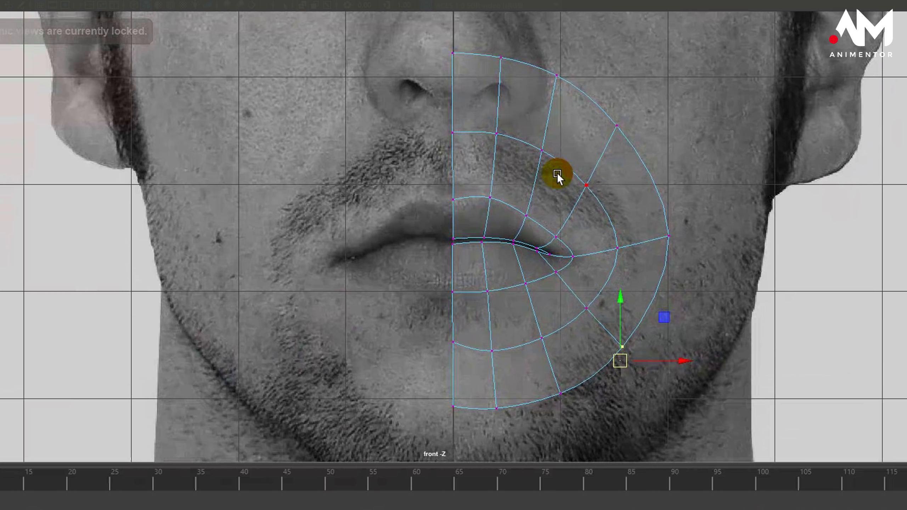
pyautogui.press('space')
pyautogui.press('space')
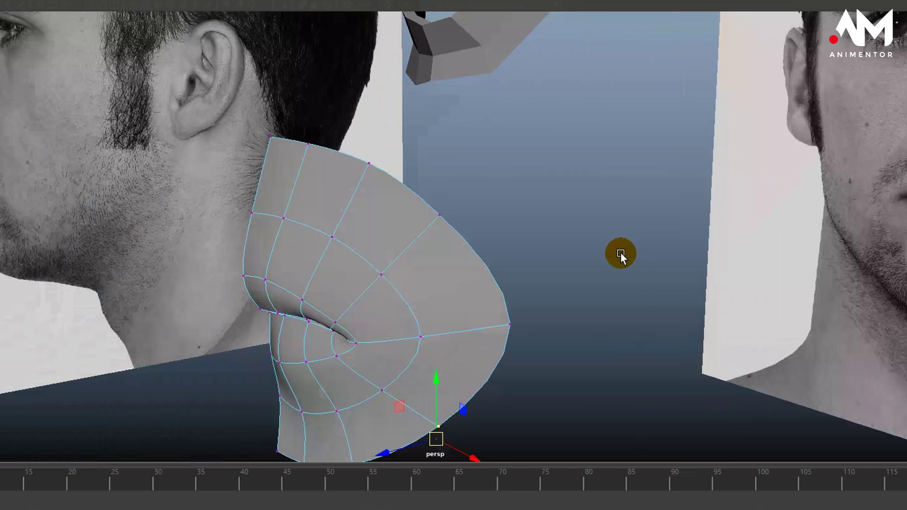
pyautogui.moveTo(621, 252)
pyautogui.keyDown('alt'); pyautogui.mouseDown()
pyautogui.moveTo(702, 244)
pyautogui.moveTo(716, 232)
pyautogui.moveTo(621, 262)
pyautogui.mouseUp(); pyautogui.keyUp('alt')
pyautogui.press('space')
pyautogui.press('space')
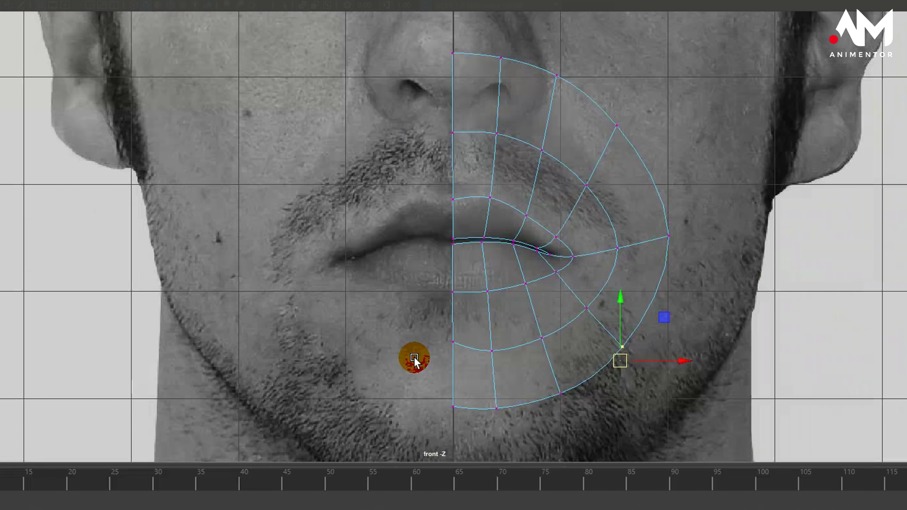
pyautogui.keyDown('alt'); pyautogui.moveTo(539, 321); pyautogui.dragTo(527, 295, button='middle'); pyautogui.keyUp('alt')
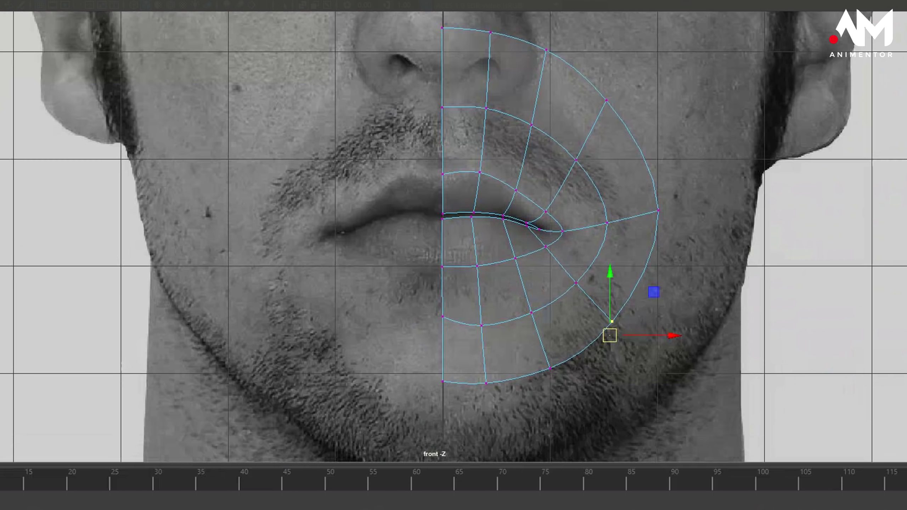
pyautogui.moveTo(494, 240)
pyautogui.mouseDown()
pyautogui.moveTo(510, 369)
pyautogui.moveTo(525, 394)
pyautogui.moveTo(534, 321)
pyautogui.mouseUp()
pyautogui.click(492, 171)
pyautogui.moveTo(494, 145)
pyautogui.mouseDown()
pyautogui.moveTo(502, 36)
pyautogui.moveTo(475, 68)
pyautogui.mouseUp()
pyautogui.moveTo(500, 40); pyautogui.dragTo(546, 91)
pyautogui.click(566, 258)
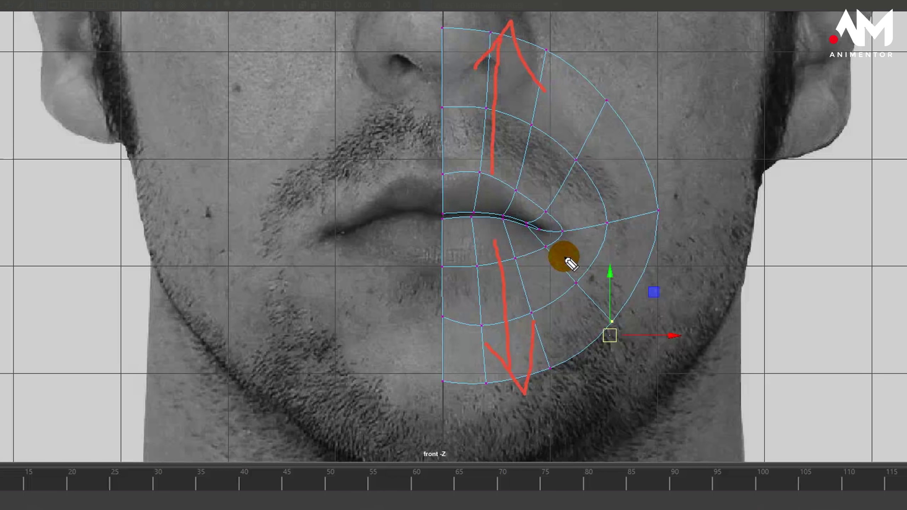
pyautogui.moveTo(548, 229)
pyautogui.mouseDown()
pyautogui.moveTo(678, 206)
pyautogui.moveTo(659, 193)
pyautogui.moveTo(677, 247)
pyautogui.mouseUp()
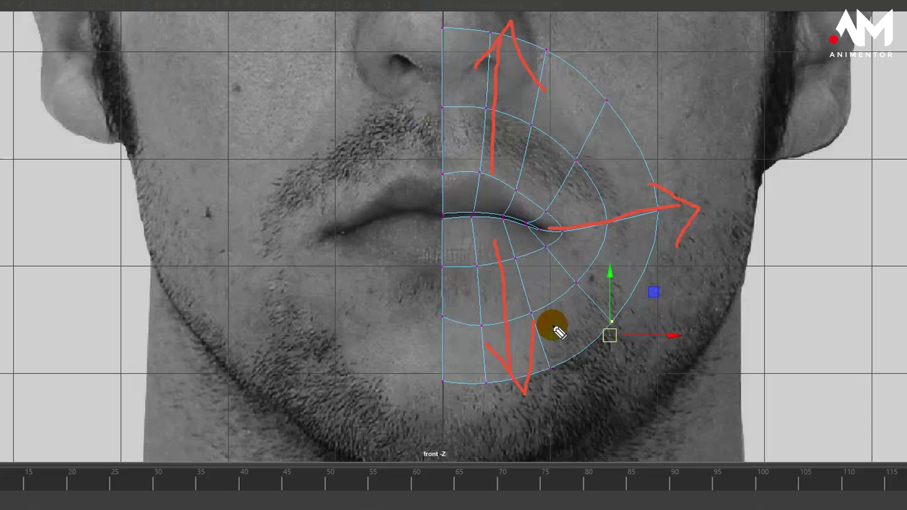
# - Turn off the mouth mesh's smooth preview and show the eye and mouth meshes together in vertex mode in the front view
pyautogui.moveTo(723, 183)
pyautogui.keyDown('alt'); pyautogui.mouseDown(button='middle')
pyautogui.moveTo(727, 331)
pyautogui.moveTo(739, 291)
pyautogui.mouseUp(button='middle'); pyautogui.keyUp('alt')
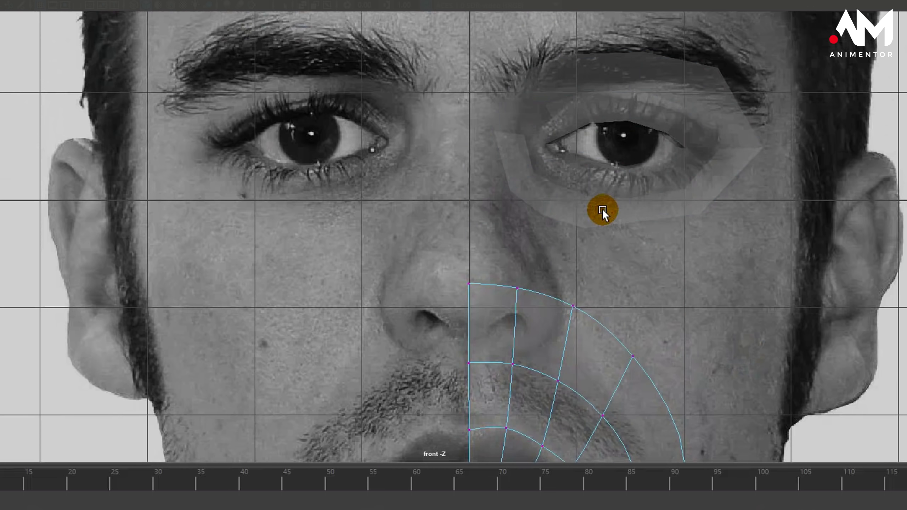
pyautogui.click(602, 209)
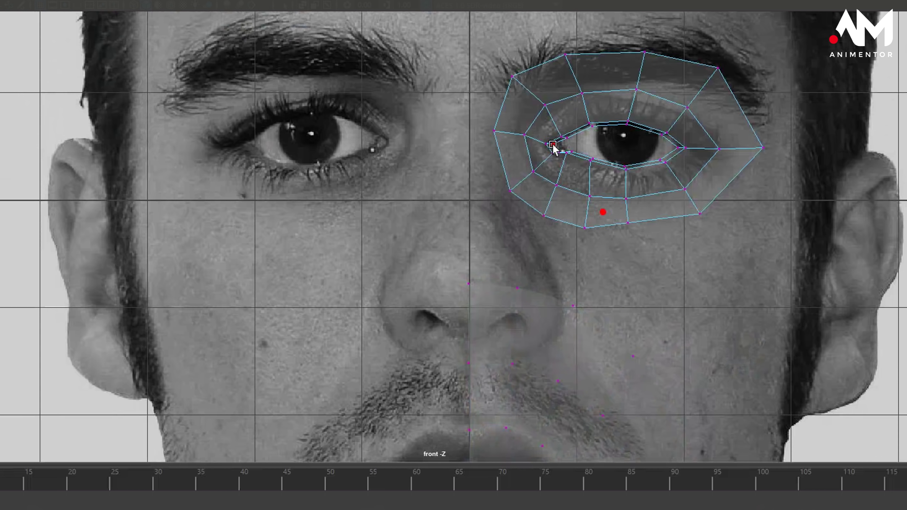
pyautogui.keyDown('alt'); pyautogui.moveTo(630, 317); pyautogui.dragTo(648, 243, button='middle'); pyautogui.keyUp('alt')
pyautogui.keyDown('alt'); pyautogui.moveTo(646, 241); pyautogui.dragTo(589, 279, button='right'); pyautogui.keyUp('alt')
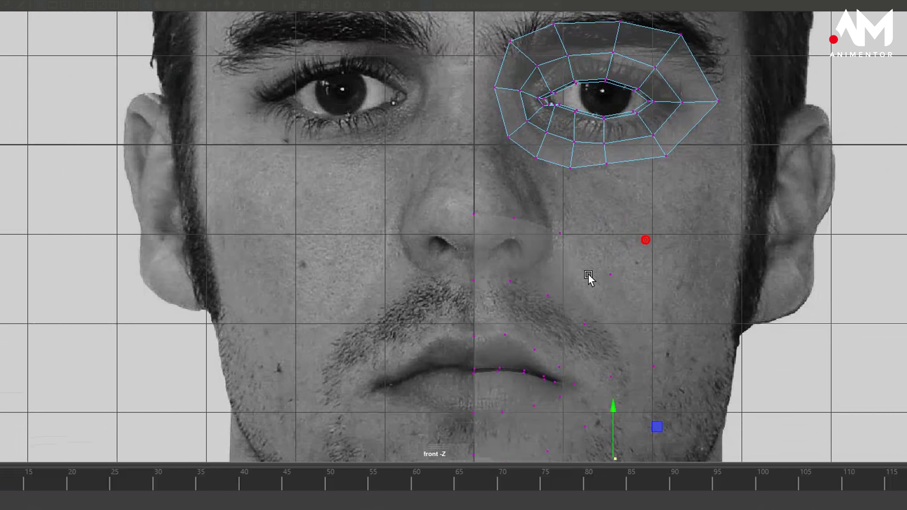
pyautogui.click(578, 273)
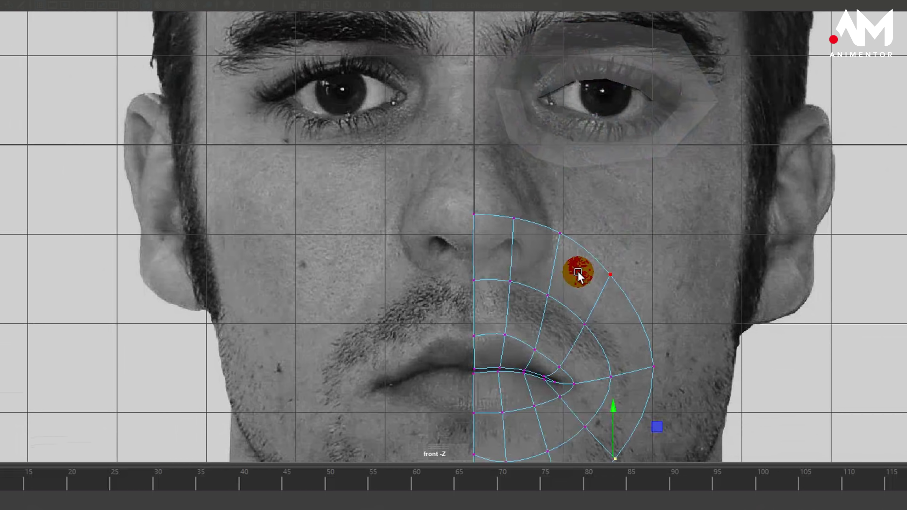
pyautogui.press('1')
pyautogui.keyDown('alt'); pyautogui.moveTo(609, 322); pyautogui.dragTo(617, 213, button='middle'); pyautogui.keyUp('alt')
pyautogui.keyDown('alt'); pyautogui.moveTo(617, 213); pyautogui.dragTo(528, 242, button='right'); pyautogui.keyUp('alt')
pyautogui.keyDown('alt'); pyautogui.moveTo(528, 242); pyautogui.dragTo(538, 266, button='middle'); pyautogui.keyUp('alt')
pyautogui.keyDown('alt'); pyautogui.moveTo(538, 266); pyautogui.dragTo(722, 252, button='right'); pyautogui.keyUp('alt')
pyautogui.keyDown('shift'); pyautogui.click(557, 137); pyautogui.keyUp('shift')
pyautogui.keyDown('alt'); pyautogui.moveTo(723, 252); pyautogui.dragTo(722, 258, button='middle'); pyautogui.keyUp('alt')
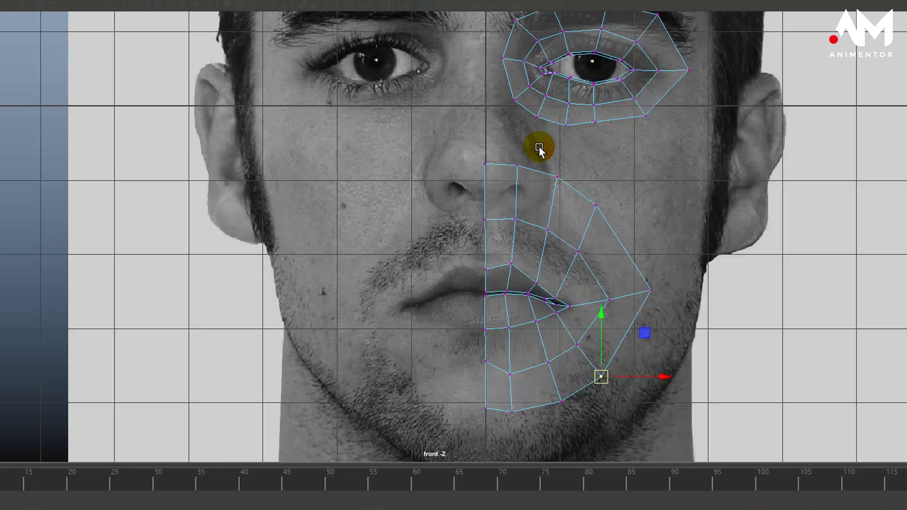
# - Extrude the mouth mesh's outer border edges, from the nose around the cheek to the chin, with an offset of 0.65
pyautogui.keyDown('alt'); pyautogui.moveTo(542, 173); pyautogui.dragTo(533, 117, button='middle'); pyautogui.keyUp('alt')
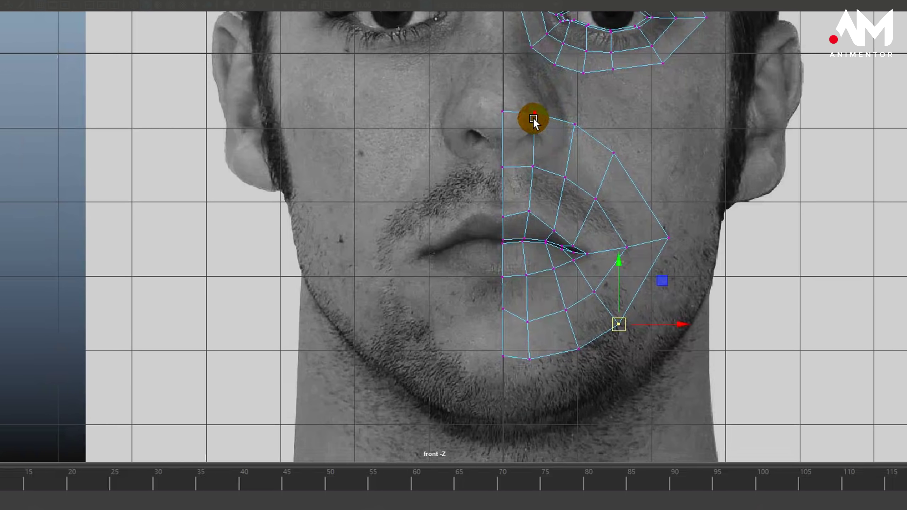
pyautogui.moveTo(523, 109); pyautogui.dragTo(520, 77, button='right')
pyautogui.click(522, 110)
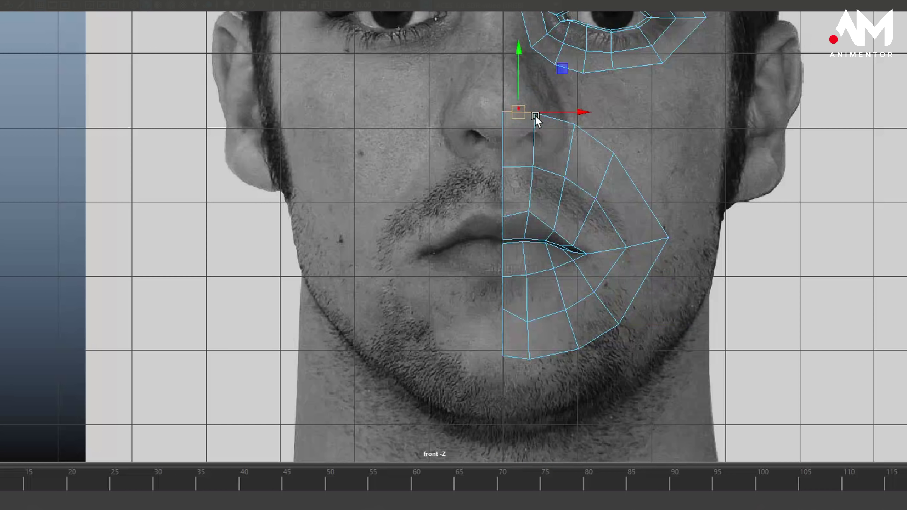
pyautogui.keyDown('shift'); pyautogui.click(558, 118); pyautogui.keyUp('shift')
pyautogui.keyDown('shift'); pyautogui.click(595, 138); pyautogui.keyUp('shift')
pyautogui.keyDown('shift'); pyautogui.click(631, 170); pyautogui.keyUp('shift')
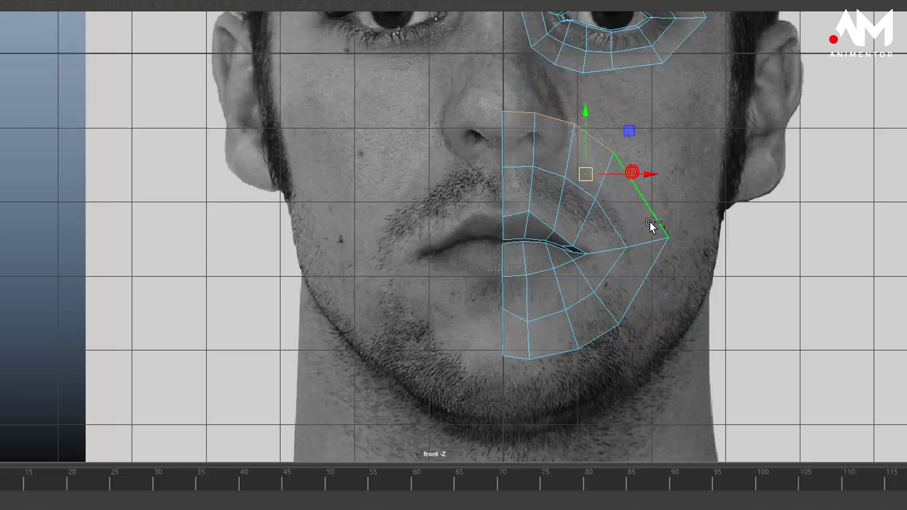
pyautogui.keyDown('shift'); pyautogui.click(654, 264); pyautogui.keyUp('shift')
pyautogui.keyDown('shift'); pyautogui.click(599, 339); pyautogui.keyUp('shift')
pyautogui.keyDown('shift'); pyautogui.click(568, 352); pyautogui.keyUp('shift')
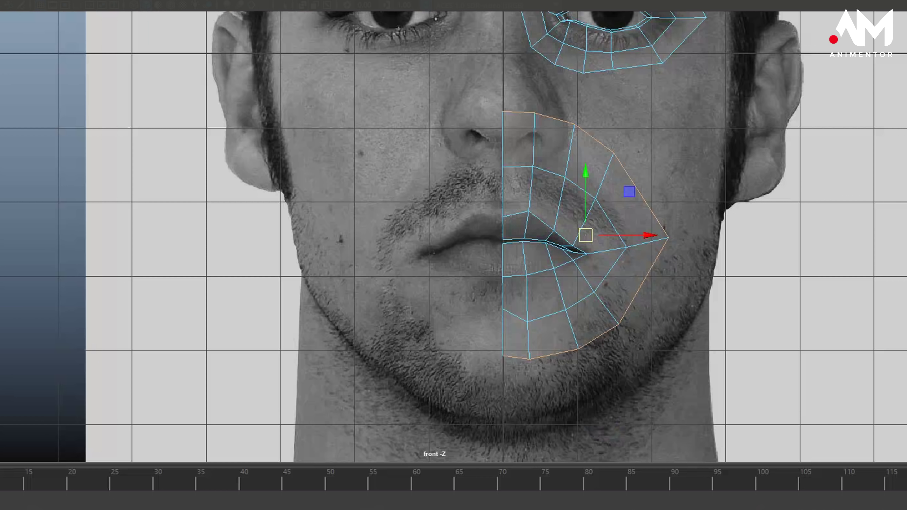
pyautogui.hotkey('ctrl', 'e')
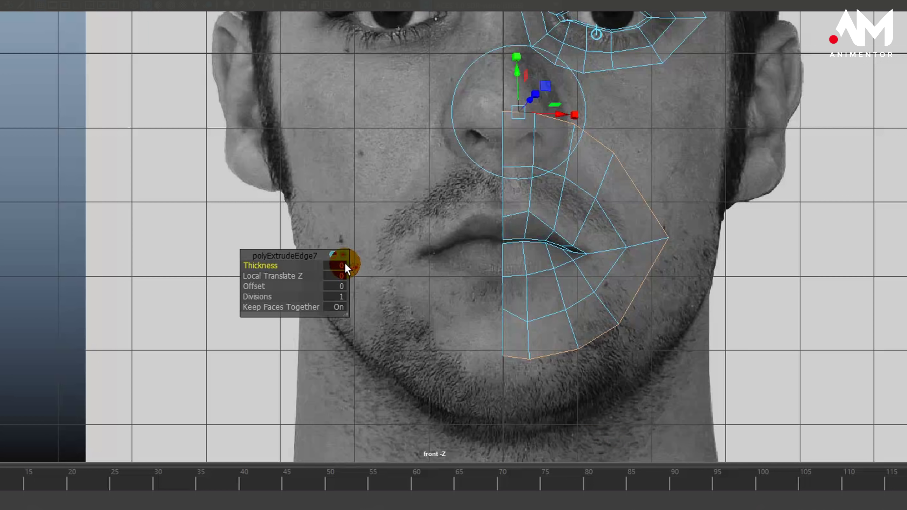
pyautogui.moveTo(257, 288); pyautogui.dragTo(264, 288)
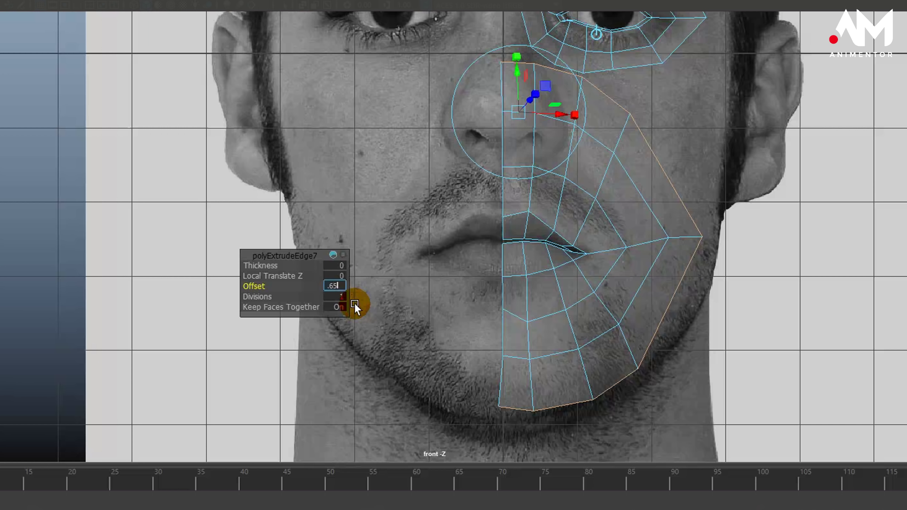
pyautogui.press('Return')
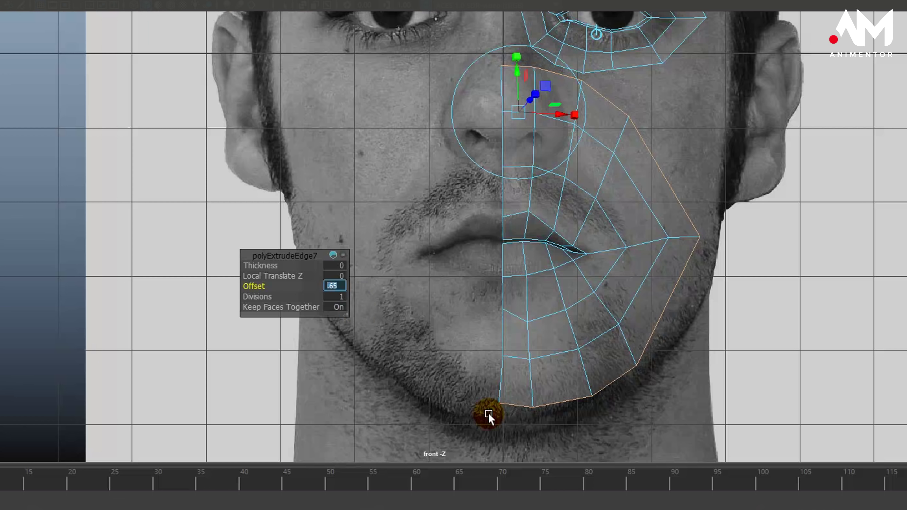
# - Align the new outer ring's lowest vertex with the centre line and shift its jaw and cheek vertices towards the face outline
pyautogui.moveTo(496, 214); pyautogui.dragTo(432, 214, button='right')
pyautogui.moveTo(465, 375); pyautogui.dragTo(576, 405)
pyautogui.press('w')
pyautogui.click(647, 364)
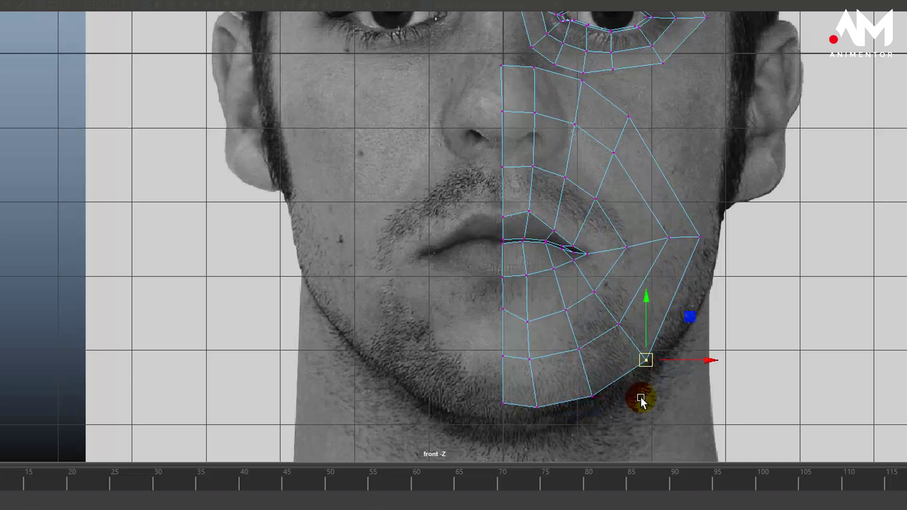
pyautogui.moveTo(683, 220); pyautogui.dragTo(701, 226)
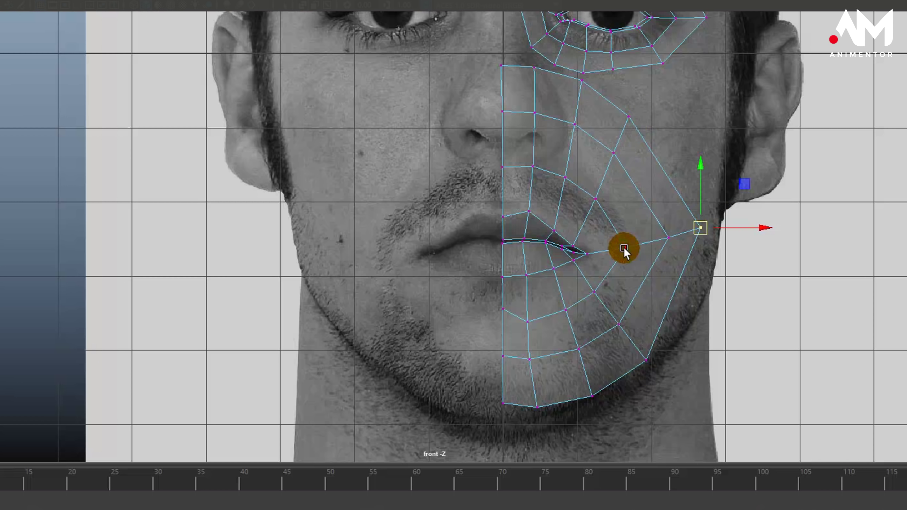
# - Move the outer ring's three lowest chin vertices back in depth towards the chin profile of the side reference
pyautogui.press('space')
pyautogui.press('space')
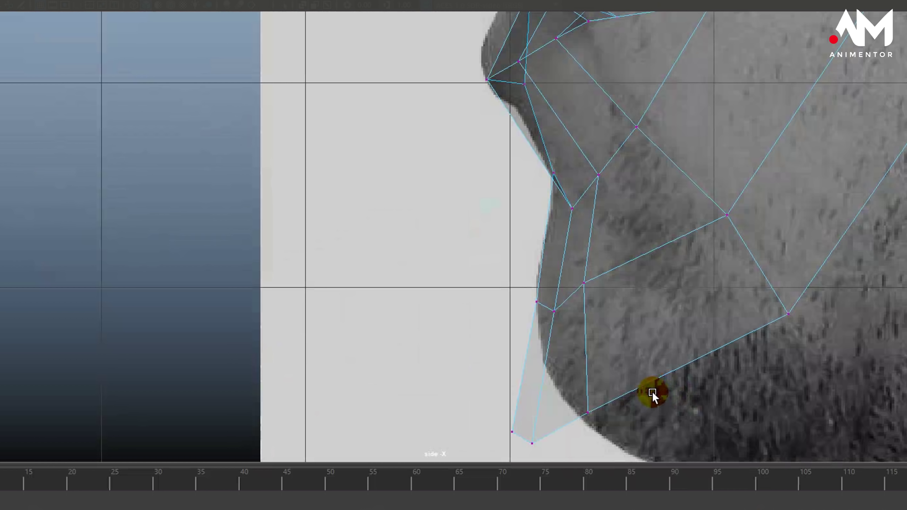
pyautogui.keyDown('alt'); pyautogui.moveTo(644, 394); pyautogui.dragTo(659, 267, button='middle'); pyautogui.keyUp('alt')
pyautogui.press('space')
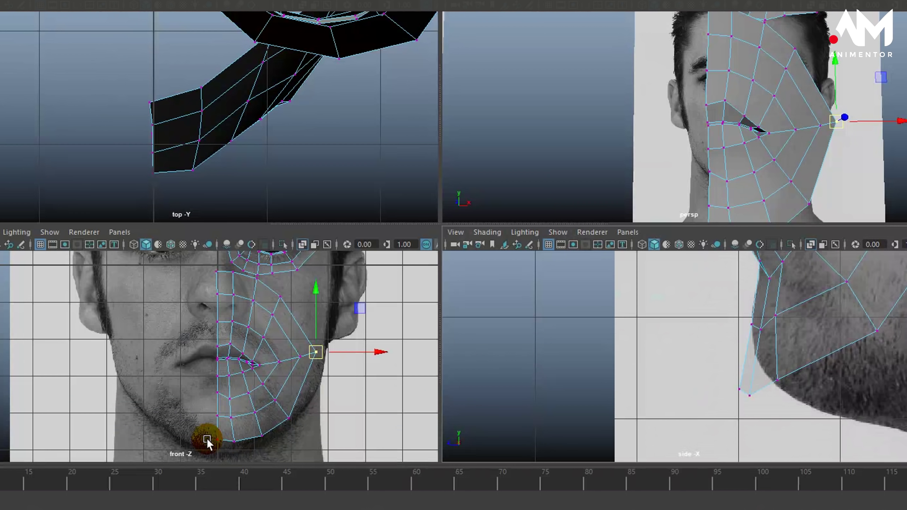
pyautogui.moveTo(208, 439); pyautogui.dragTo(281, 457)
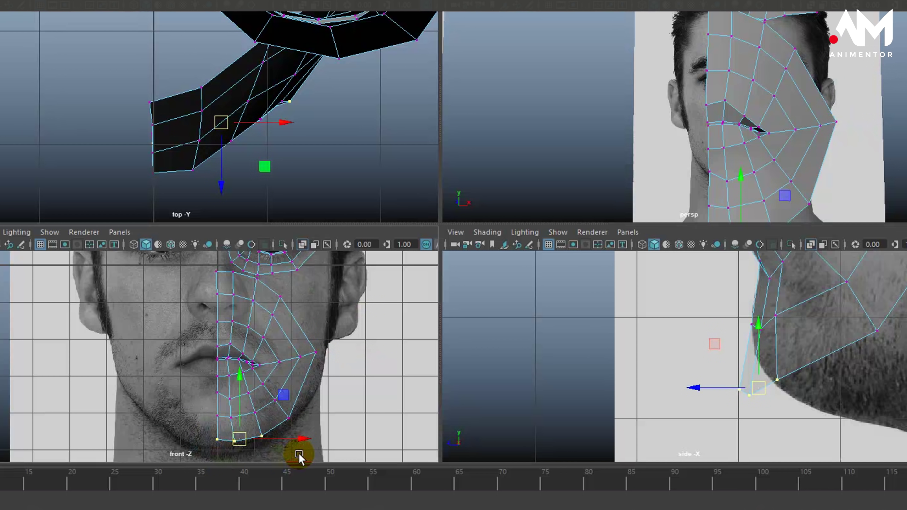
pyautogui.moveTo(766, 414); pyautogui.dragTo(735, 384, button='middle')
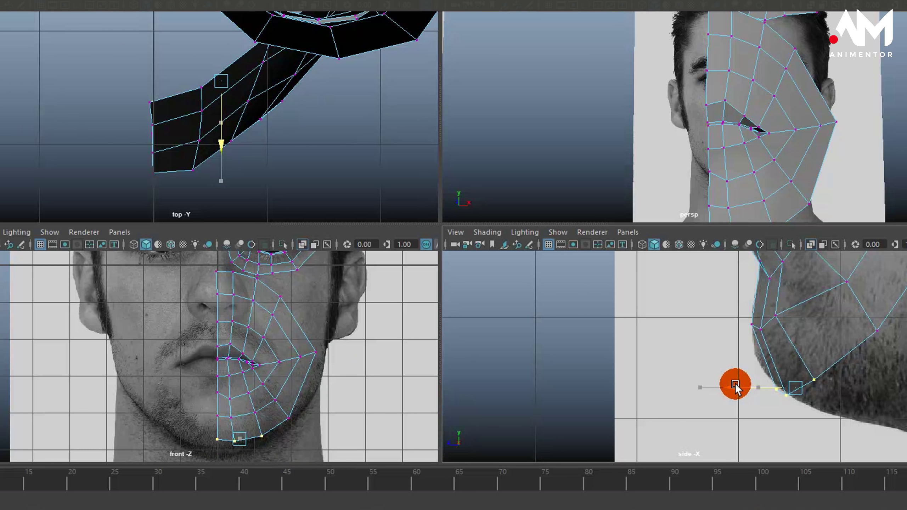
pyautogui.moveTo(735, 384); pyautogui.dragTo(735, 384)
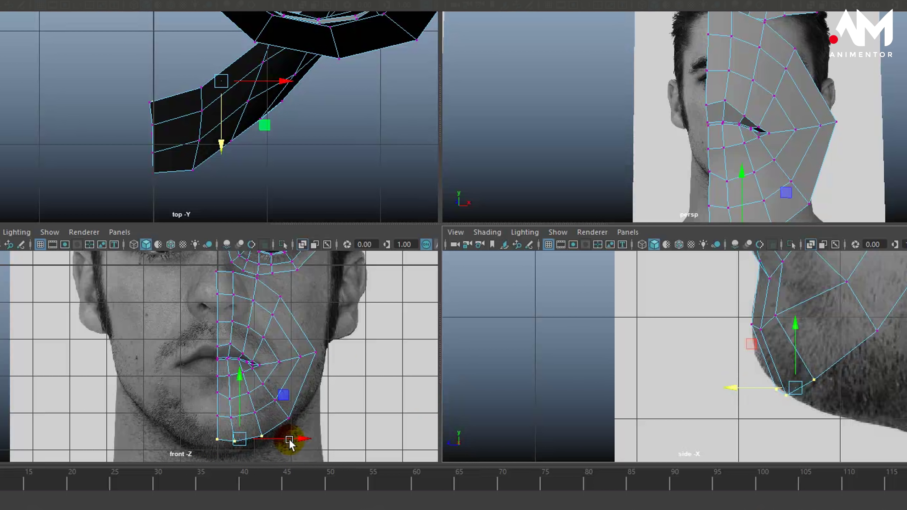
# - Raise the outer ring's third chin vertex and lower its centre-line vertex slightly to follow the chin in the front view
pyautogui.press('space')
pyautogui.keyDown('alt'); pyautogui.moveTo(464, 407); pyautogui.dragTo(664, 387, button='right'); pyautogui.keyUp('alt')
pyautogui.keyDown('alt'); pyautogui.moveTo(642, 387); pyautogui.dragTo(579, 172, button='middle'); pyautogui.keyUp('alt')
pyautogui.moveTo(500, 145); pyautogui.dragTo(501, 156)
pyautogui.moveTo(597, 248); pyautogui.dragTo(534, 192)
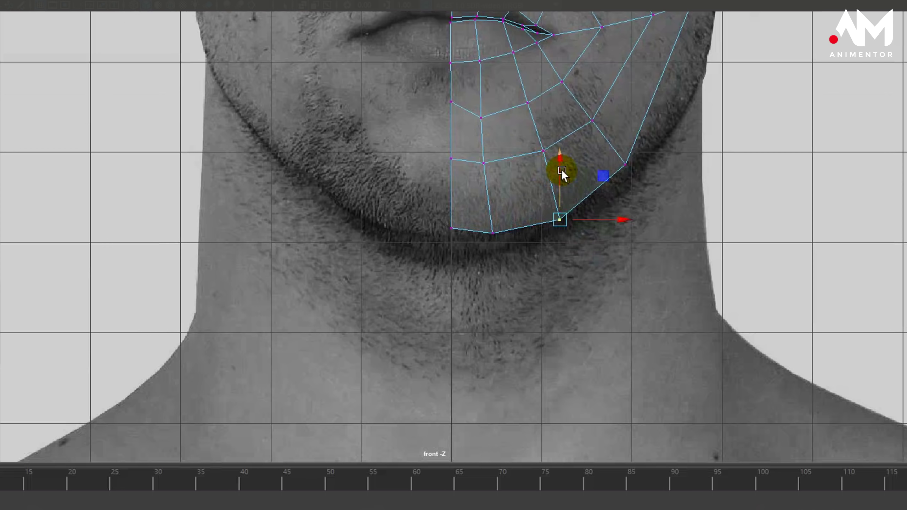
pyautogui.moveTo(560, 161); pyautogui.dragTo(559, 151)
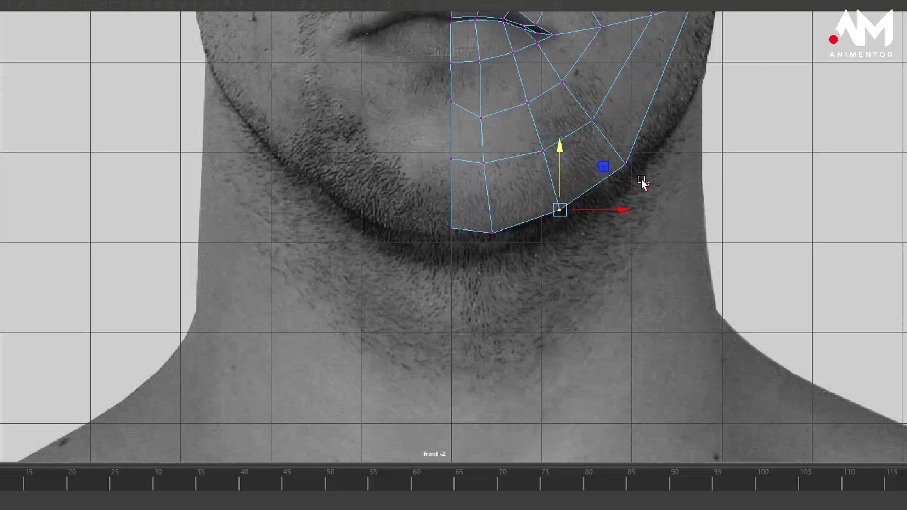
pyautogui.moveTo(646, 147); pyautogui.dragTo(619, 180)
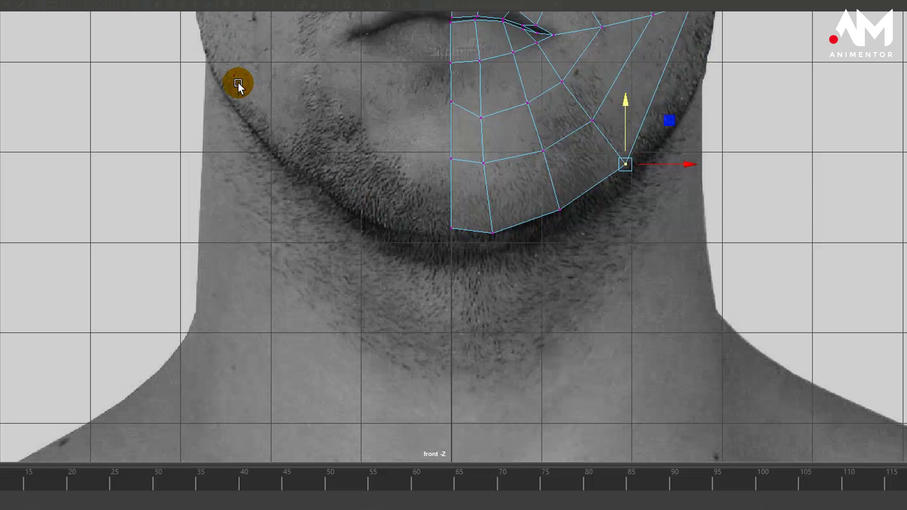
pyautogui.click(443, 209)
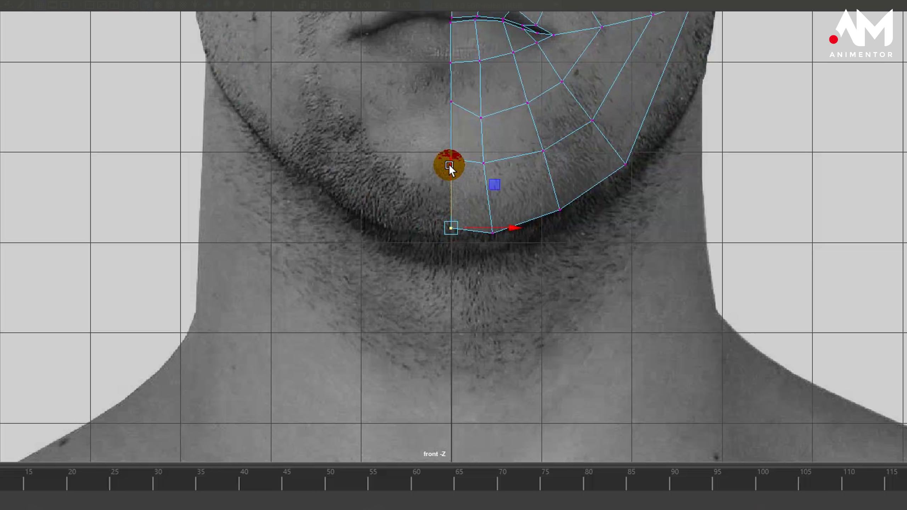
pyautogui.moveTo(449, 166); pyautogui.dragTo(449, 169)
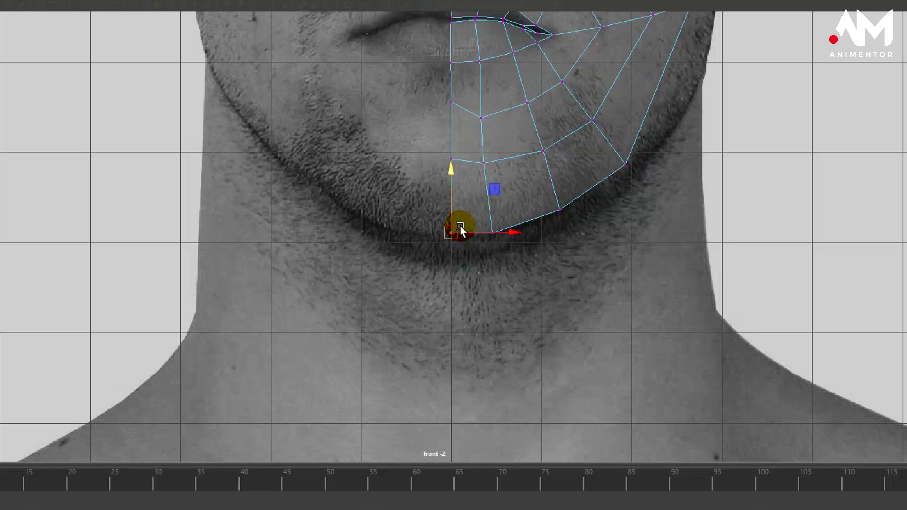
# - Raise the outer ring's two lowest chin vertices and move them and the third chin vertex back in the side view
pyautogui.press('space')
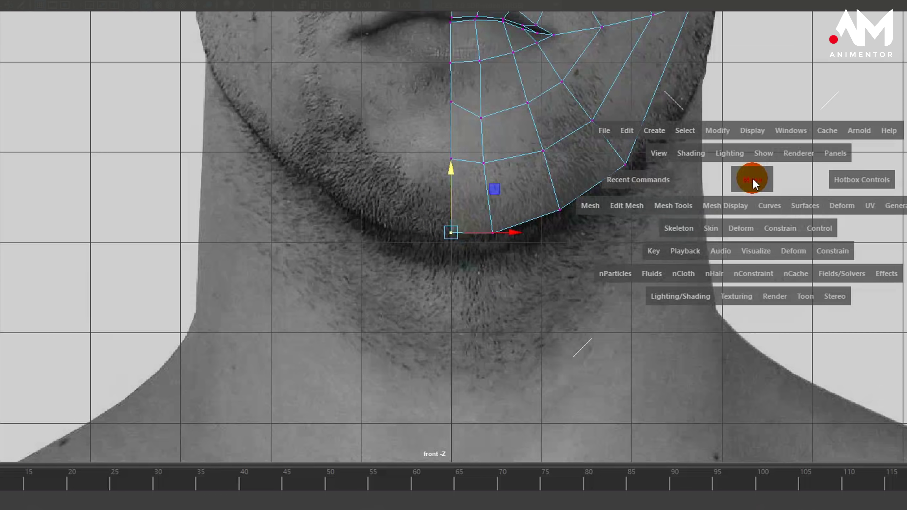
pyautogui.press('space')
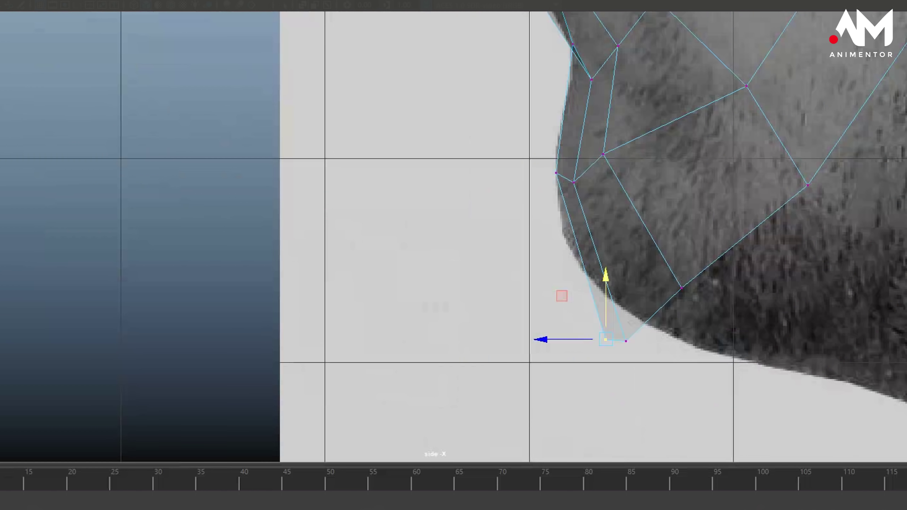
pyautogui.keyDown('alt'); pyautogui.moveTo(580, 308); pyautogui.dragTo(559, 184, button='middle'); pyautogui.keyUp('alt')
pyautogui.moveTo(531, 183); pyautogui.dragTo(653, 260)
pyautogui.moveTo(595, 156); pyautogui.dragTo(590, 133)
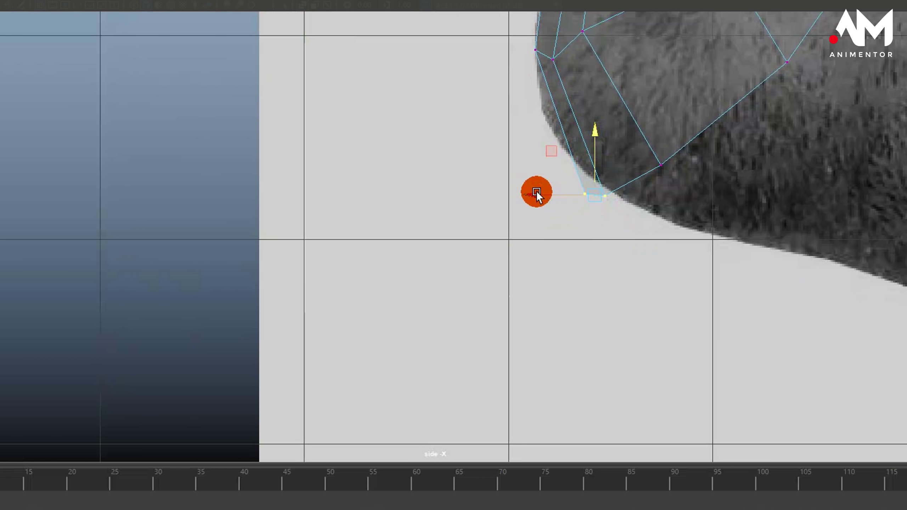
pyautogui.moveTo(523, 193); pyautogui.dragTo(539, 189)
pyautogui.moveTo(643, 166); pyautogui.dragTo(678, 151)
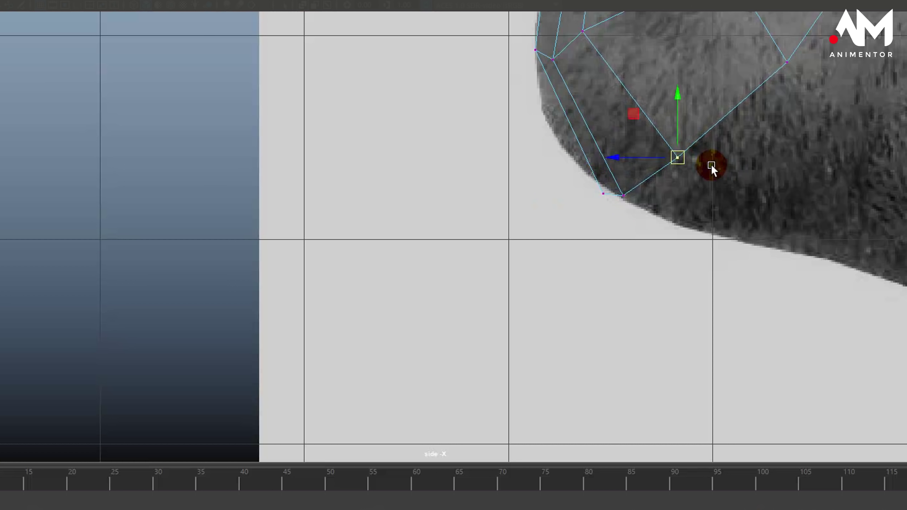
# - Move the outer ring's jaw vertex back and up, and the adjacent inner-ring vertex forward and up, in the side view
pyautogui.keyDown('alt'); pyautogui.moveTo(735, 185); pyautogui.dragTo(651, 312, button='middle'); pyautogui.keyUp('alt')
pyautogui.keyDown('alt'); pyautogui.moveTo(652, 311); pyautogui.dragTo(732, 355, button='right'); pyautogui.keyUp('alt')
pyautogui.keyDown('alt'); pyautogui.moveTo(733, 355); pyautogui.dragTo(756, 375, button='middle'); pyautogui.keyUp('alt')
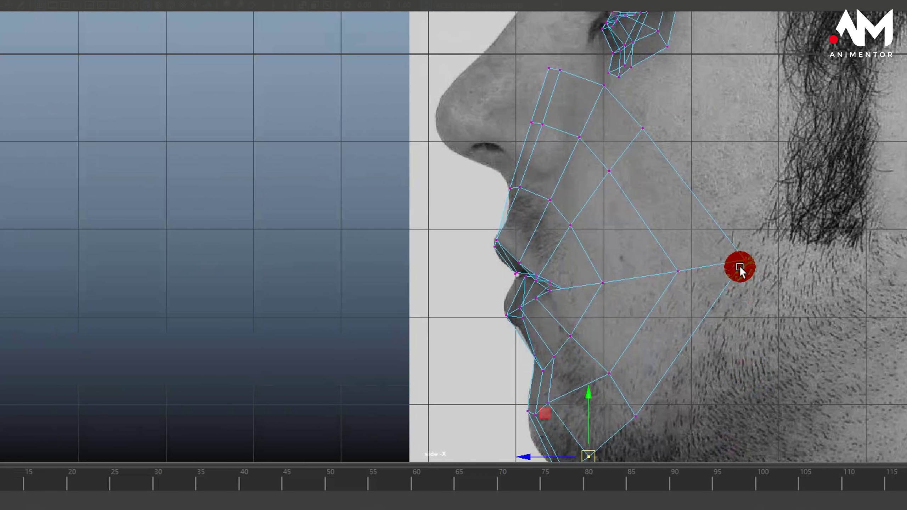
pyautogui.keyDown('alt'); pyautogui.moveTo(719, 330); pyautogui.dragTo(712, 275, button='middle'); pyautogui.keyUp('alt')
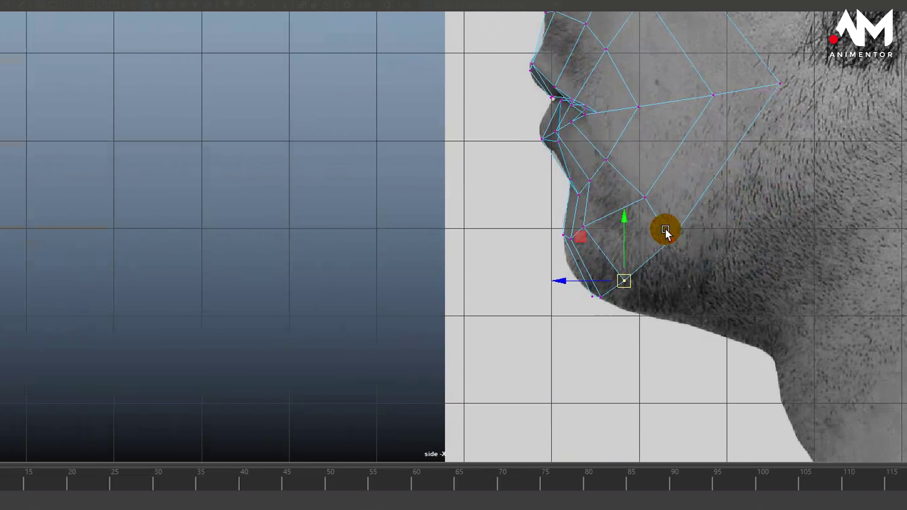
pyautogui.moveTo(672, 241); pyautogui.dragTo(681, 230)
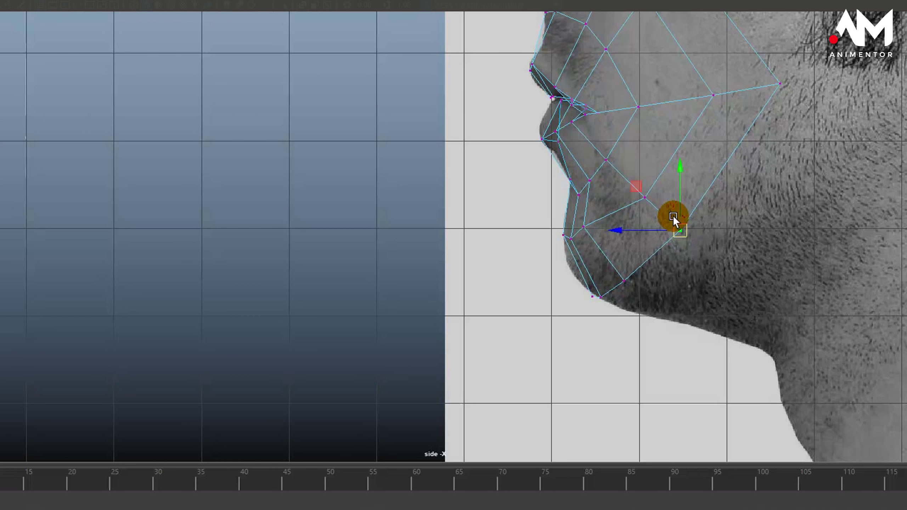
pyautogui.keyDown('alt'); pyautogui.moveTo(716, 249); pyautogui.dragTo(750, 300, button='middle'); pyautogui.keyUp('alt')
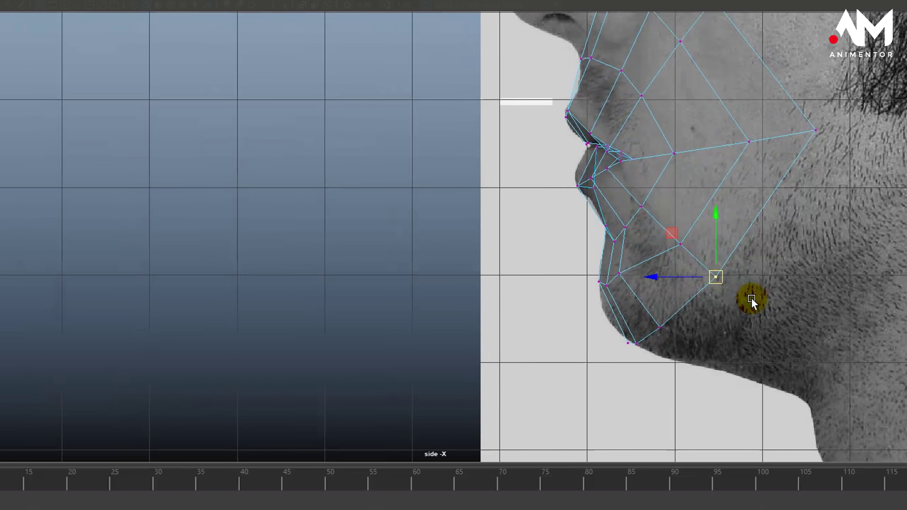
pyautogui.moveTo(689, 259); pyautogui.dragTo(669, 230)
pyautogui.keyDown('alt'); pyautogui.moveTo(719, 230); pyautogui.dragTo(700, 329, button='middle'); pyautogui.keyUp('alt')
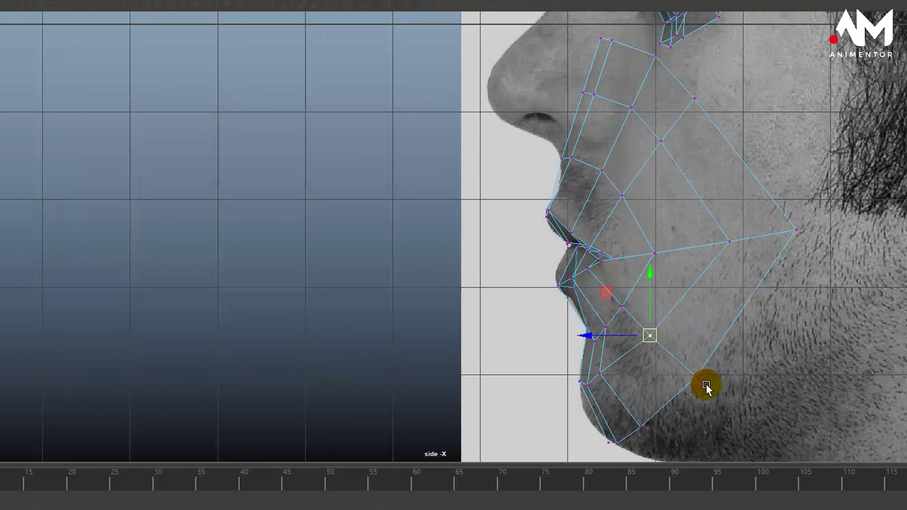
# - Move the second-outermost ring's lower jaw vertex slightly inward towards the mouth in the front view
pyautogui.press('space')
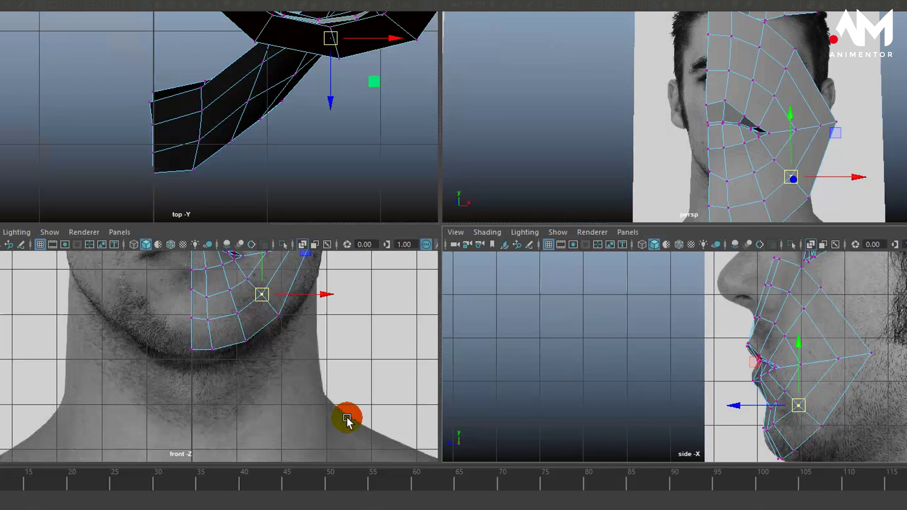
pyautogui.press('space')
pyautogui.keyDown('alt'); pyautogui.moveTo(624, 309); pyautogui.dragTo(581, 485, button='middle'); pyautogui.keyUp('alt')
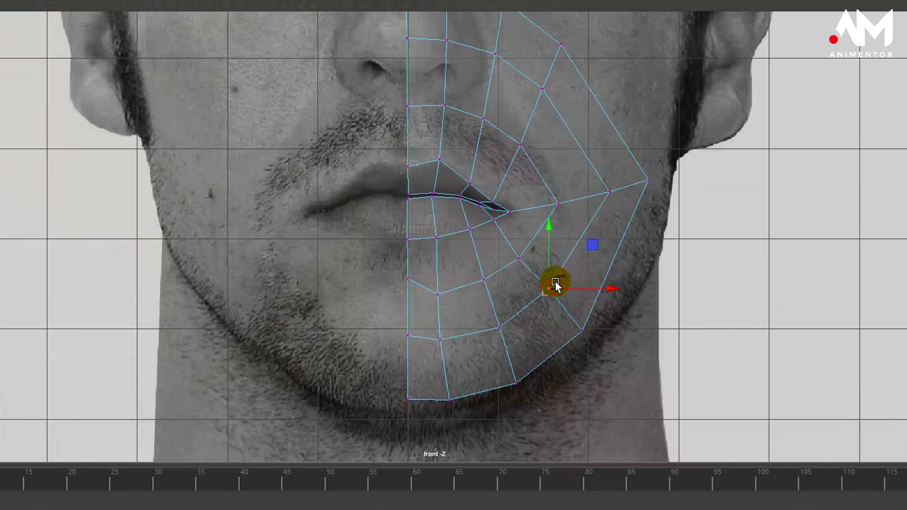
pyautogui.moveTo(552, 289); pyautogui.dragTo(548, 291)
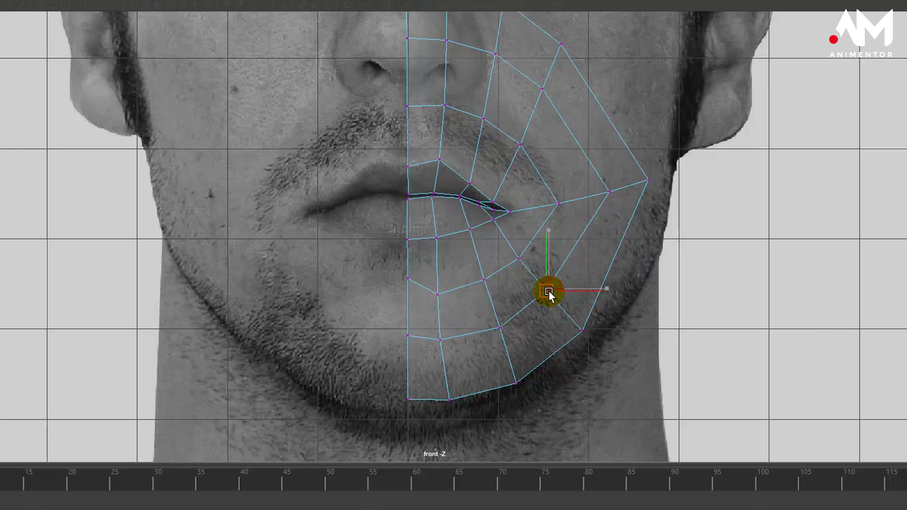
# - Turn on the smooth mesh preview for the half-mouth mesh in the perspective view
pyautogui.press('space')
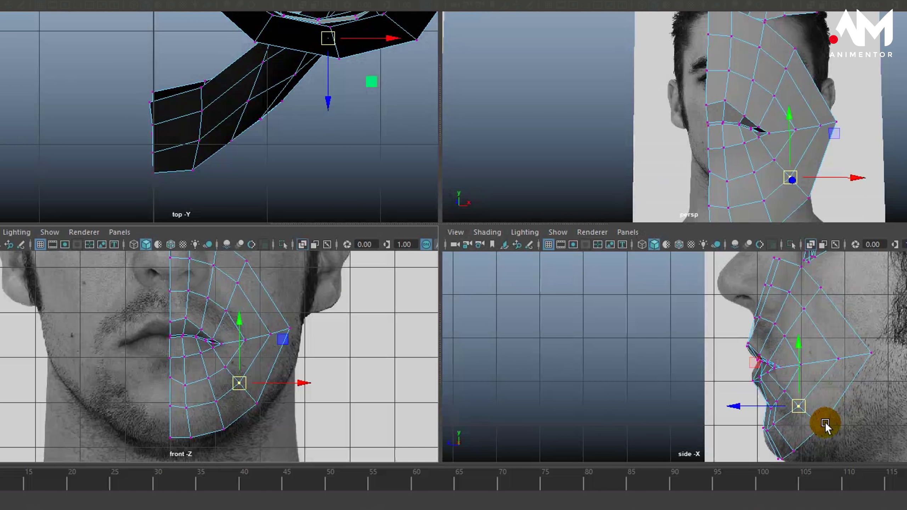
pyautogui.press('space')
pyautogui.keyDown('alt'); pyautogui.moveTo(605, 309); pyautogui.dragTo(600, 405, button='middle'); pyautogui.keyUp('alt')
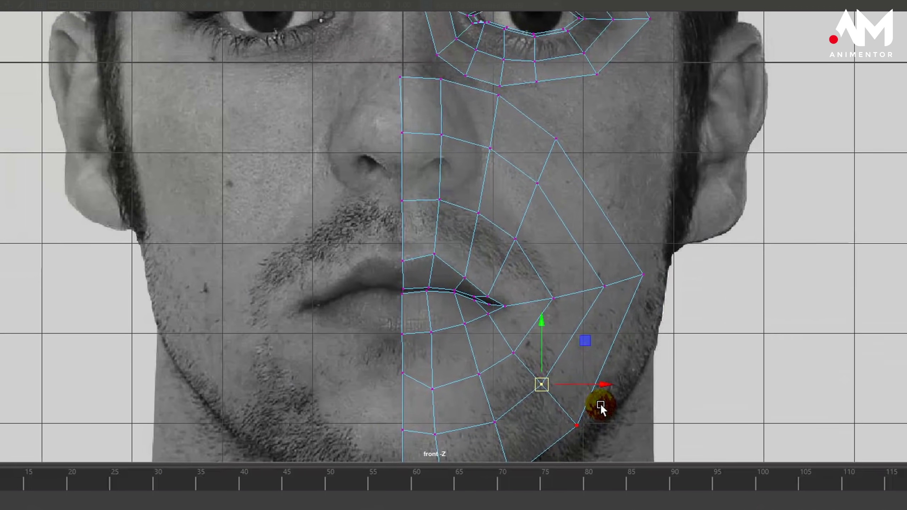
pyautogui.keyDown('alt'); pyautogui.moveTo(616, 357); pyautogui.dragTo(548, 365, button='right'); pyautogui.keyUp('alt')
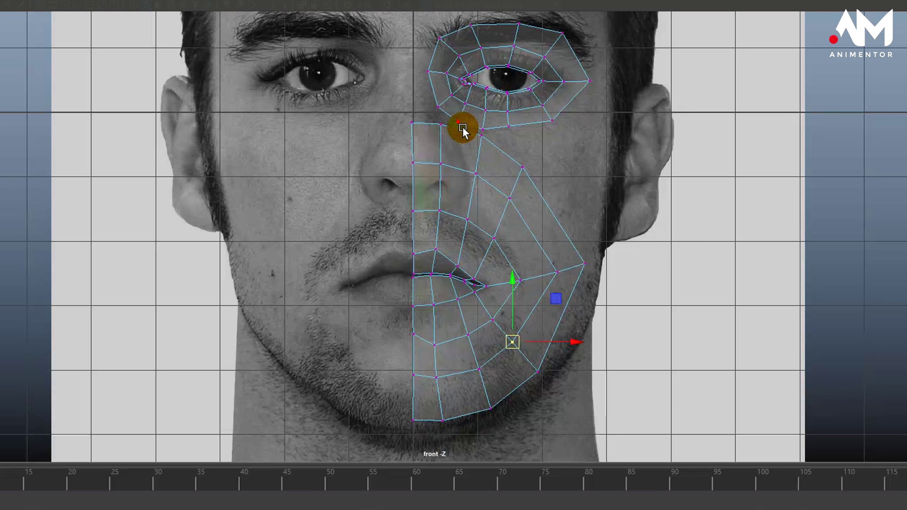
pyautogui.press('space')
pyautogui.click(785, 110)
pyautogui.keyDown('alt'); pyautogui.moveTo(771, 133); pyautogui.dragTo(703, 271); pyautogui.keyUp('alt')
pyautogui.press('3')
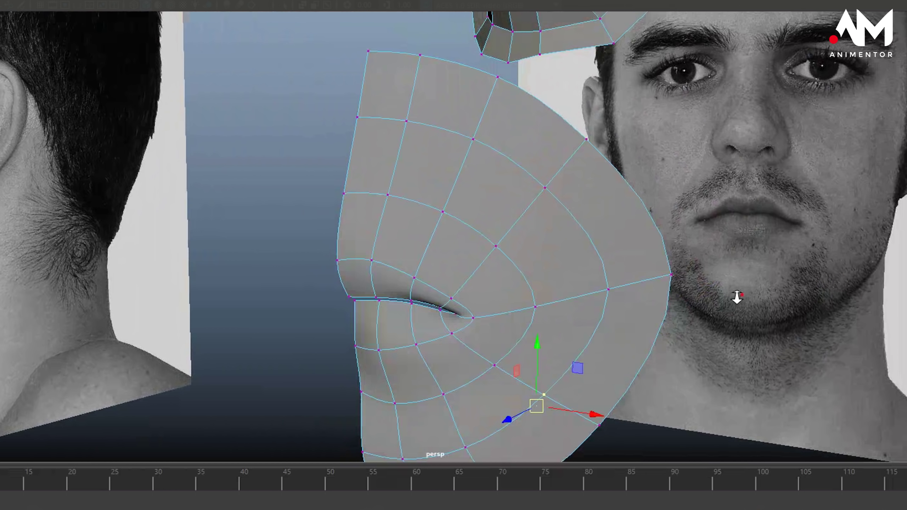
# - Examine the smoothed mouth and chin mesh in perspective and against the whole head in the front reference
pyautogui.keyDown('alt'); pyautogui.moveTo(737, 298); pyautogui.dragTo(500, 312, button='right'); pyautogui.keyUp('alt')
pyautogui.keyDown('alt'); pyautogui.moveTo(460, 316); pyautogui.dragTo(464, 340); pyautogui.keyUp('alt')
pyautogui.press('space')
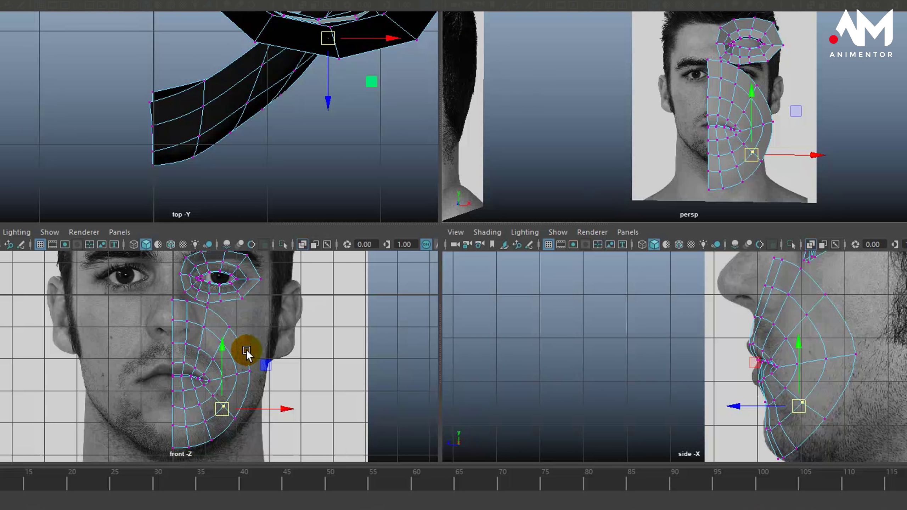
pyautogui.press('space')
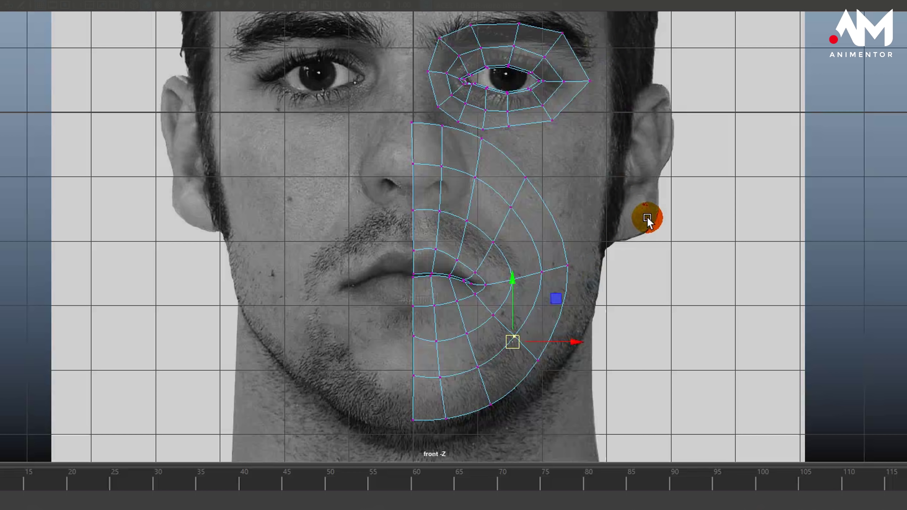
pyautogui.keyDown('alt'); pyautogui.moveTo(644, 221); pyautogui.dragTo(647, 455, button='middle'); pyautogui.keyUp('alt')
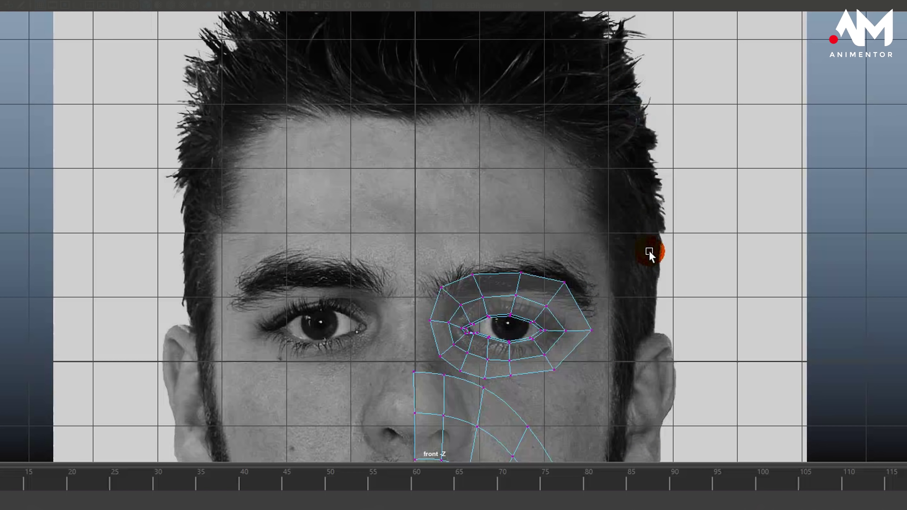
pyautogui.scroll(-4, 640, 258)
pyautogui.scroll(3, 587, 310)
pyautogui.keyDown('alt'); pyautogui.moveTo(657, 454); pyautogui.dragTo(703, 228, button='middle'); pyautogui.keyUp('alt')
pyautogui.scroll(-2, 653, 235)
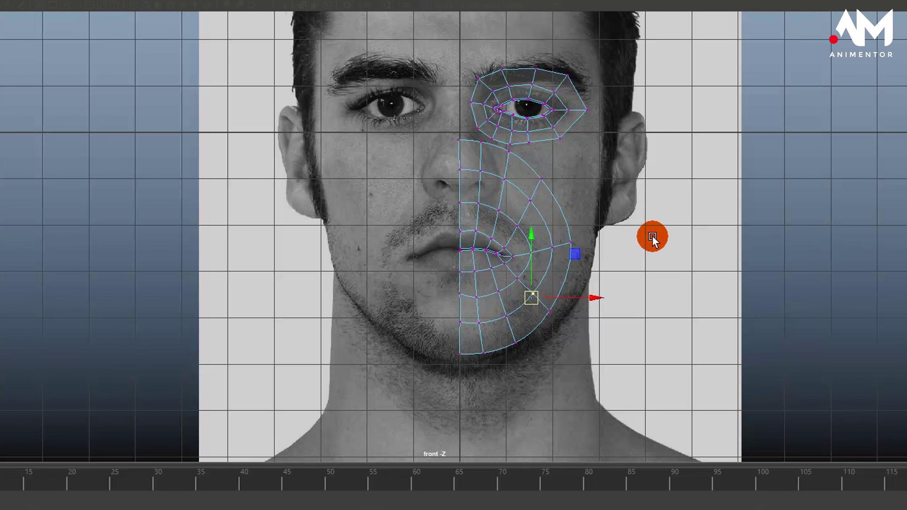